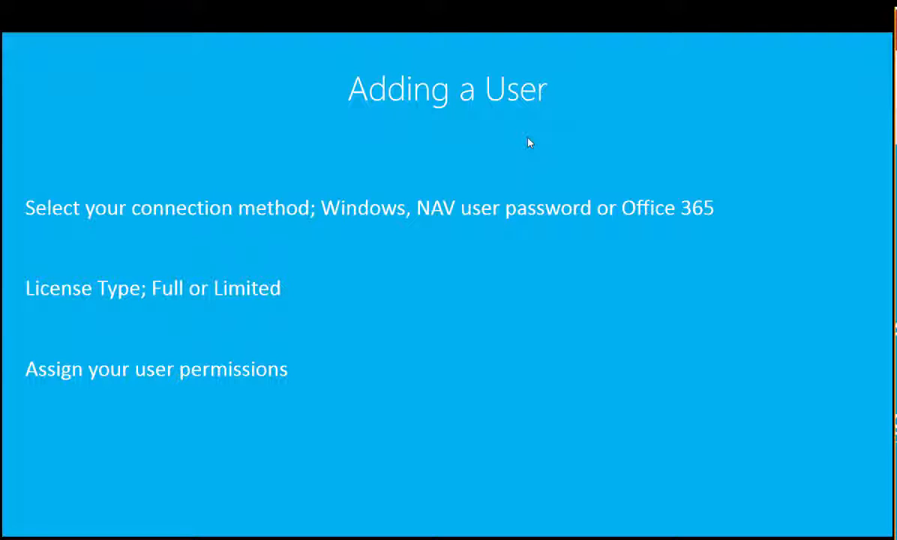
Step: Switch to Dynamics NAV, search for "users" and open the Users list
key("alt+Tab")
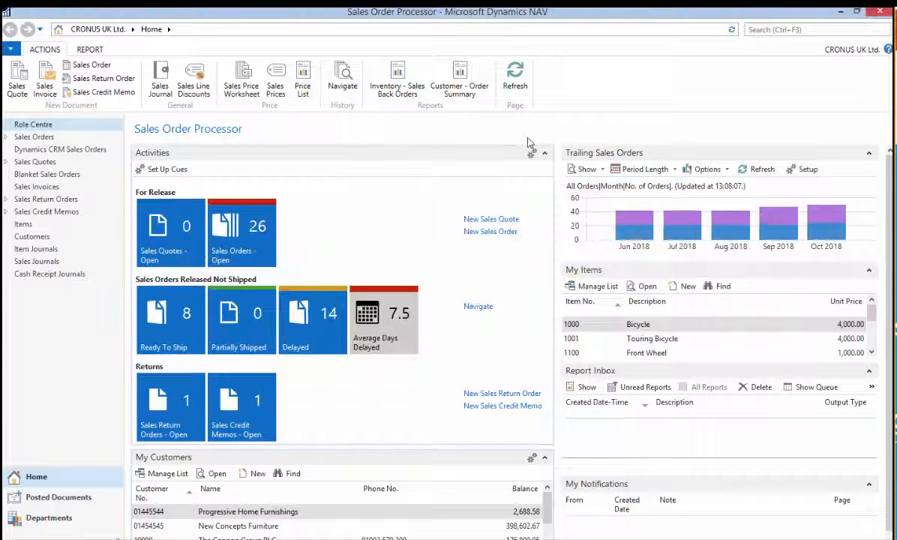
key("ctrl+F3")
type("us")
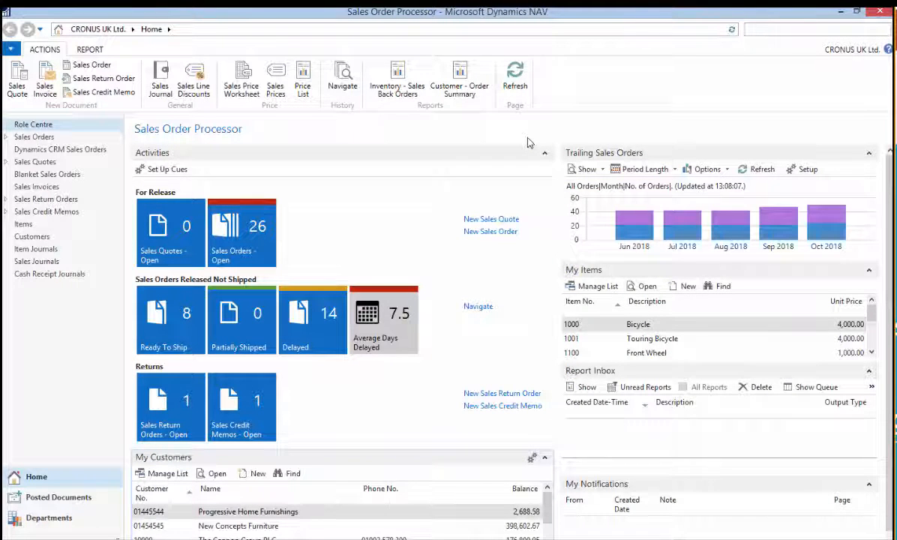
type("ers")
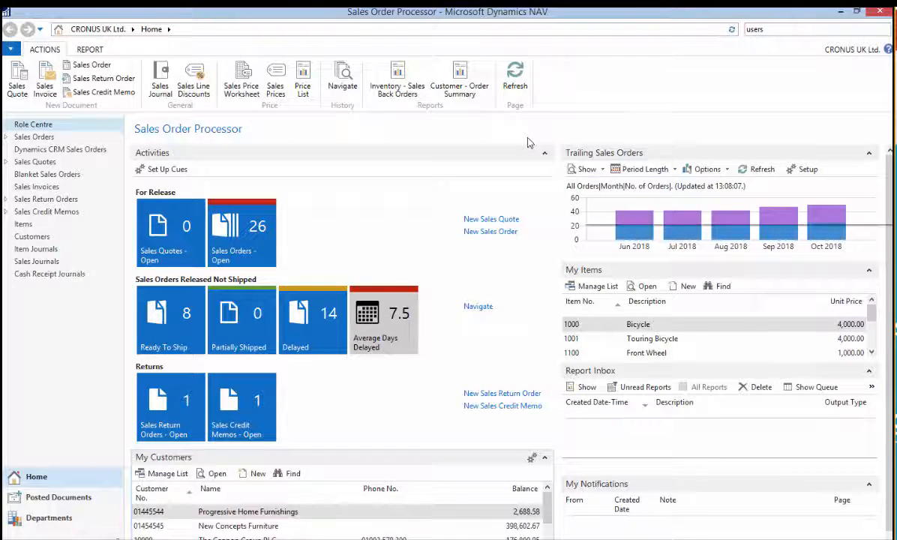
key("Return")
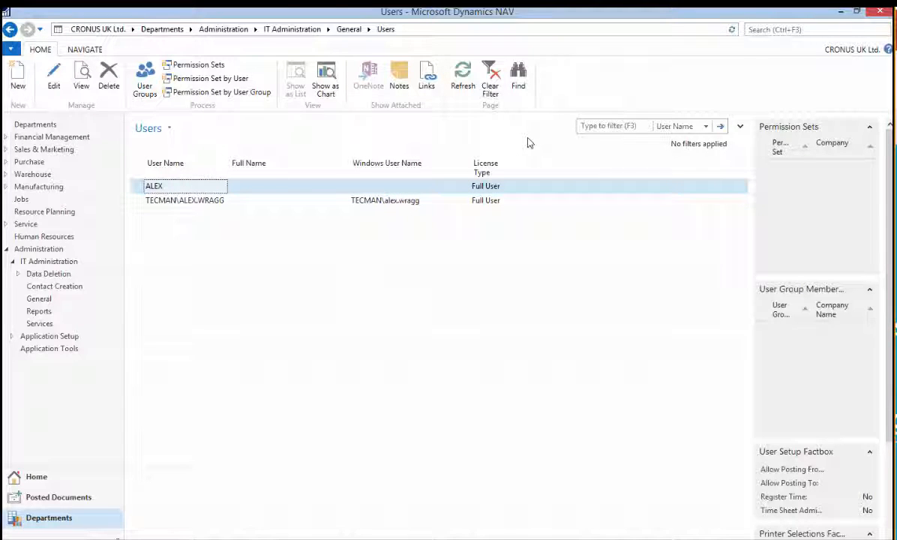
Step: Open the first listed user's card for editing and enlarge its window to fill the screen
key("Return")
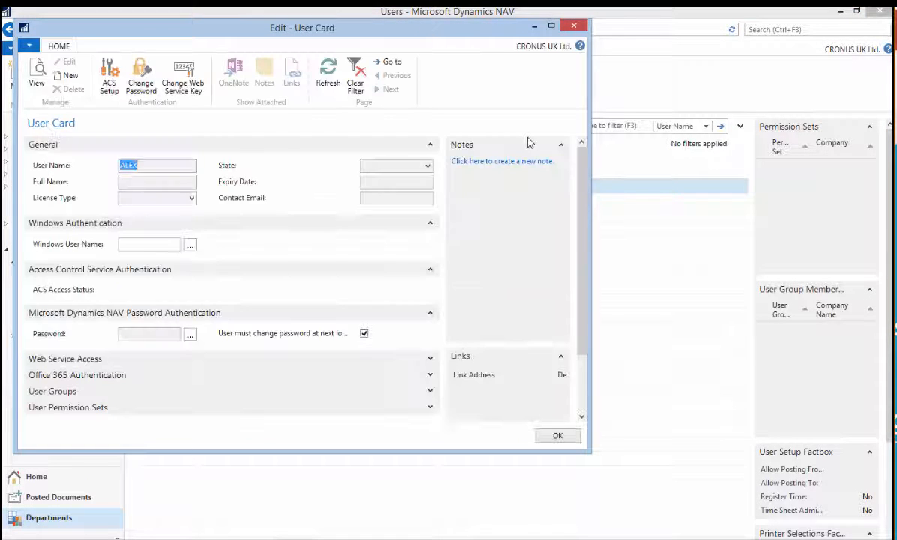
left_click_drag(303, 29, 381, 43)
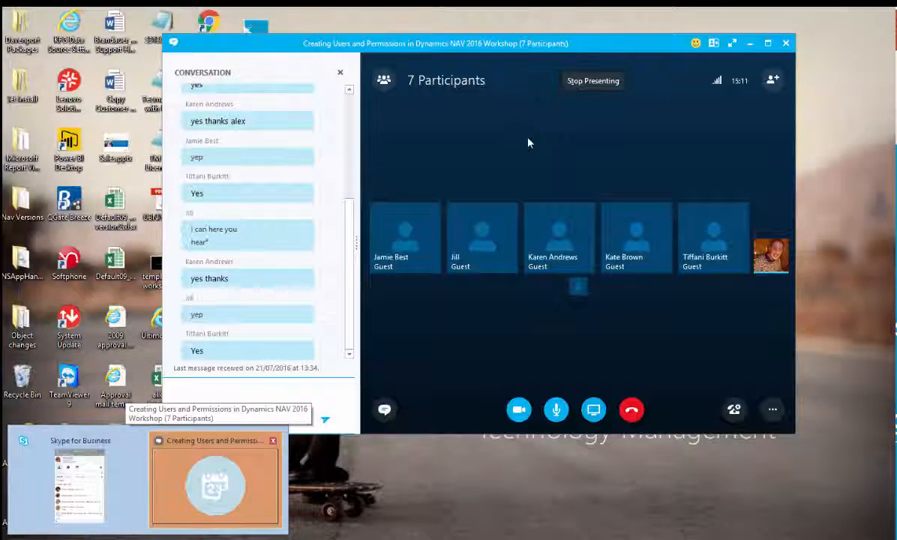
left_click(215, 480)
key("alt+Tab")
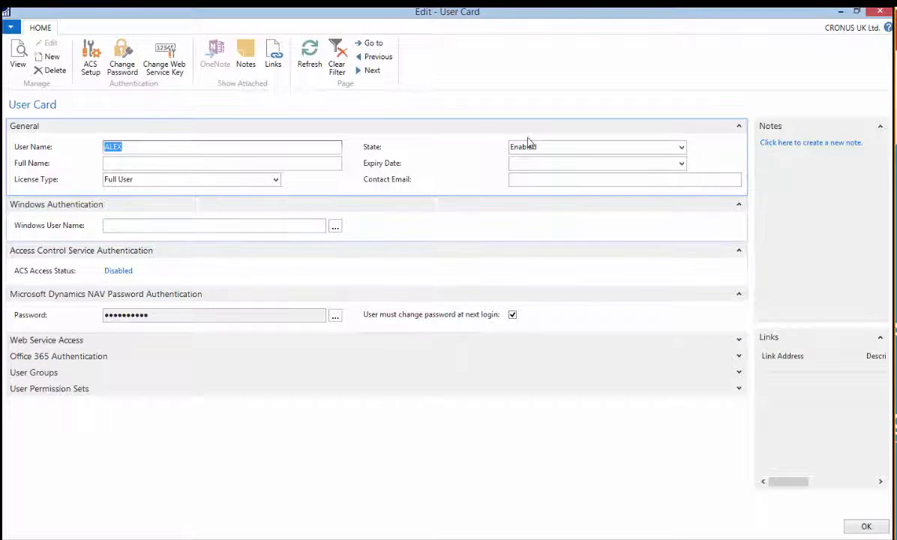
Step: Try to look up a Windows user name for Windows Authentication, searching the Entire Directory location for the domain account
left_click(214, 226)
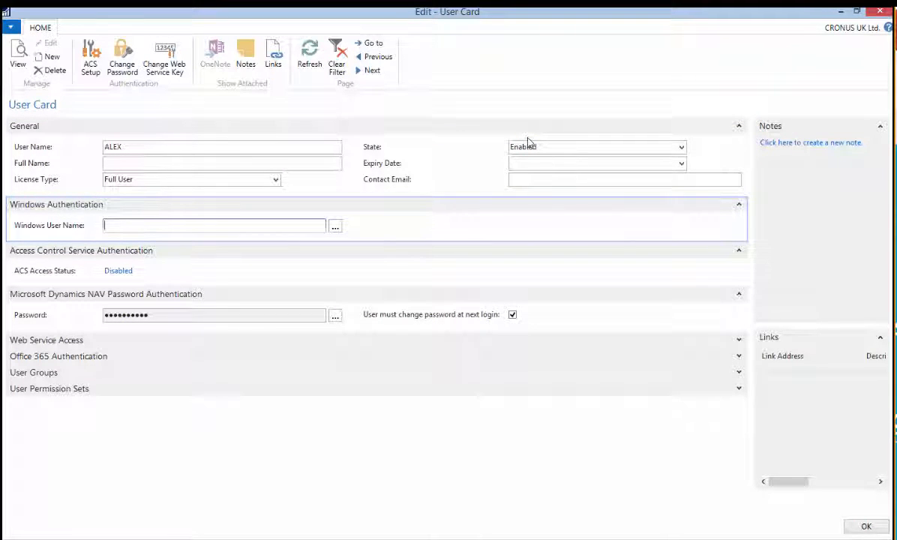
left_click(335, 226)
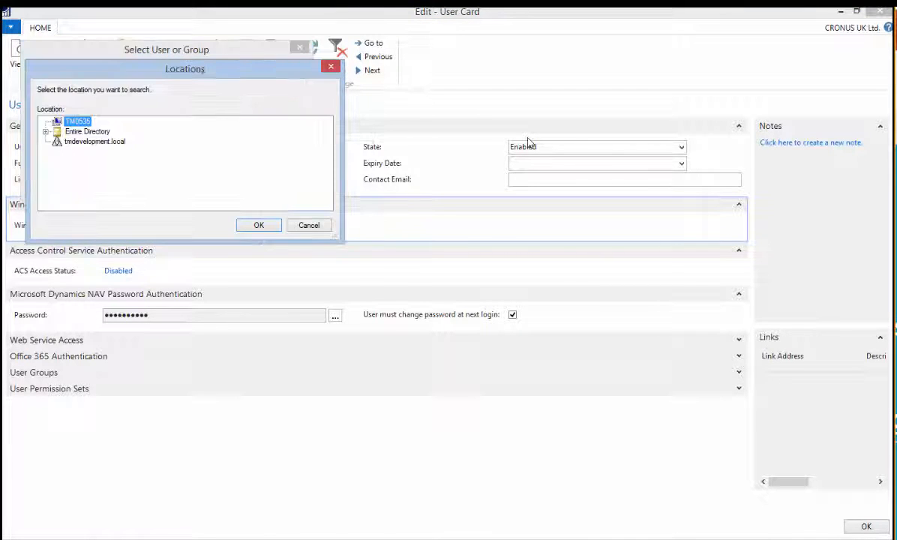
left_click(88, 132)
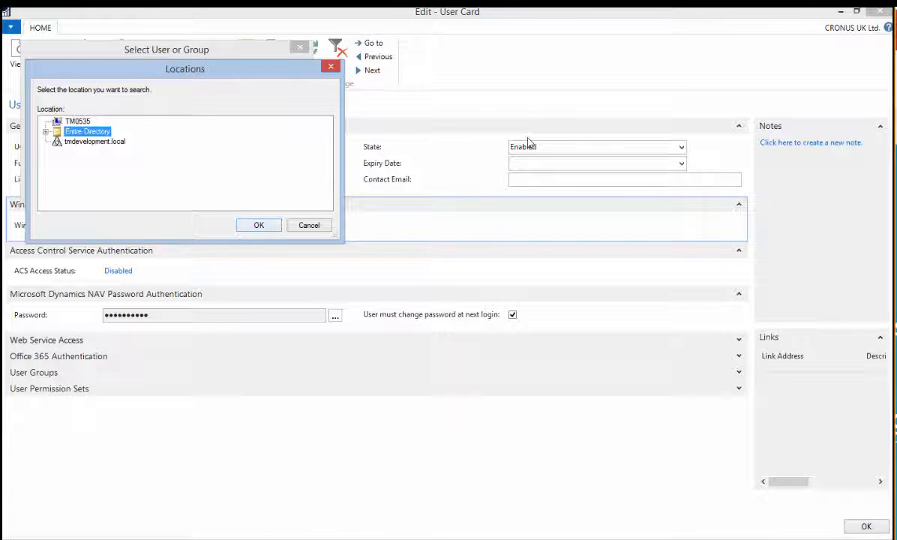
left_click(259, 225)
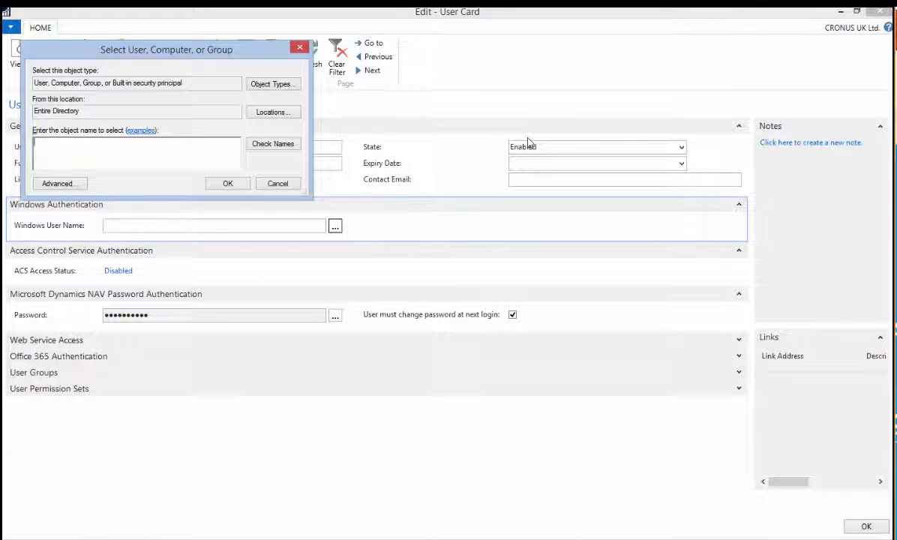
type("tecma\\al")
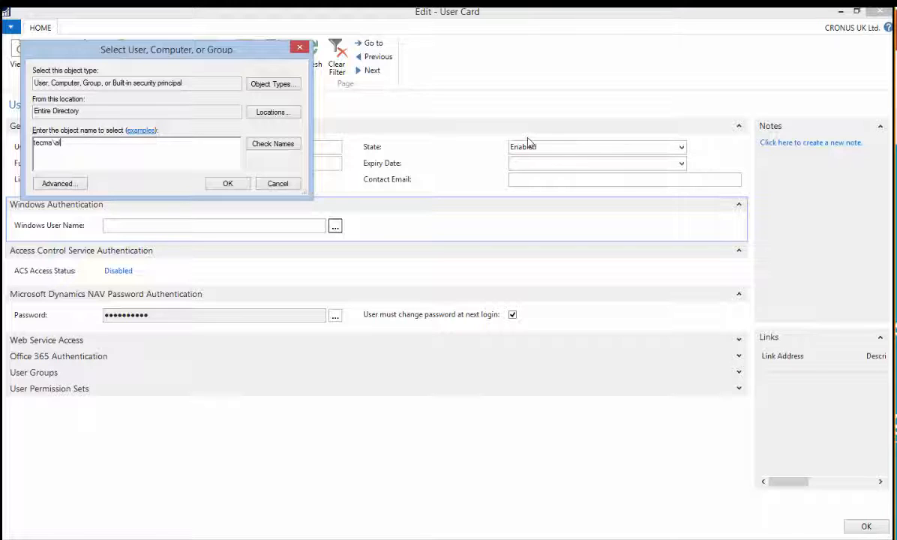
type("ex")
key("Return")
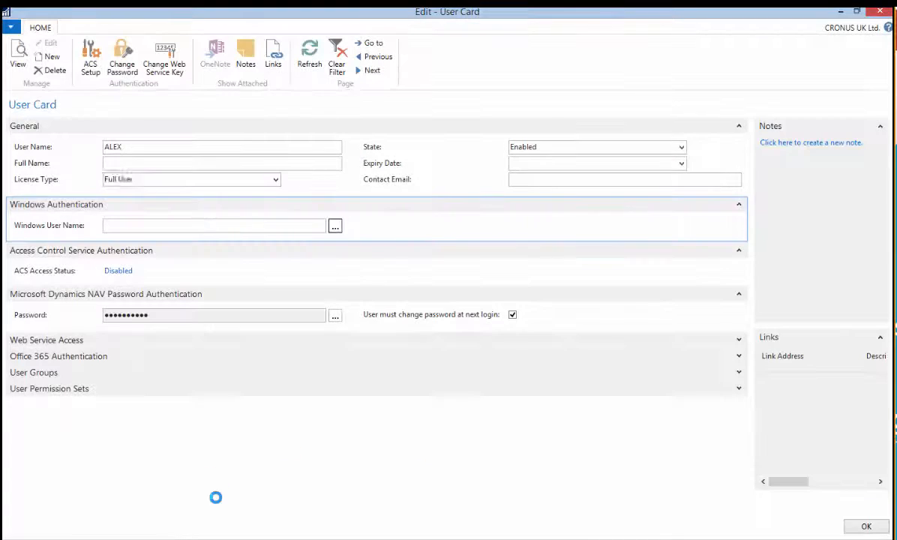
key("Return")
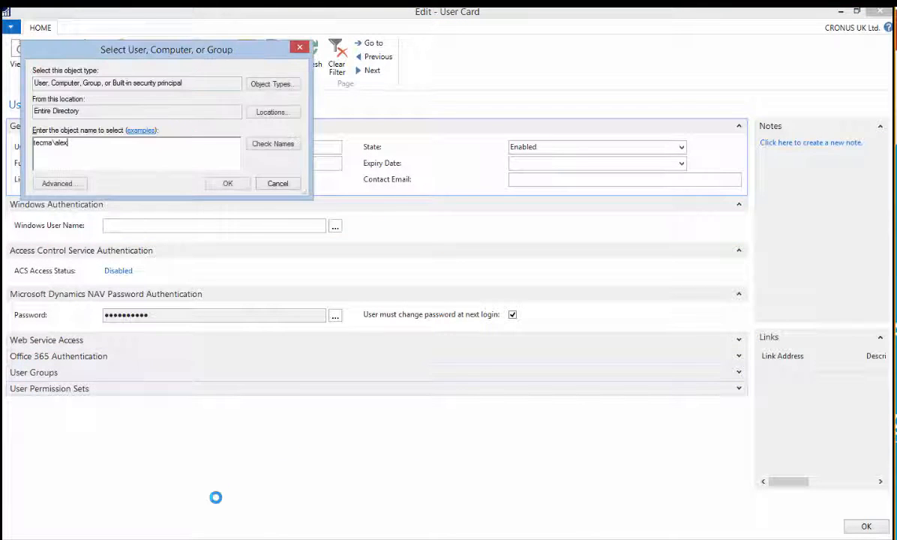
key("Escape")
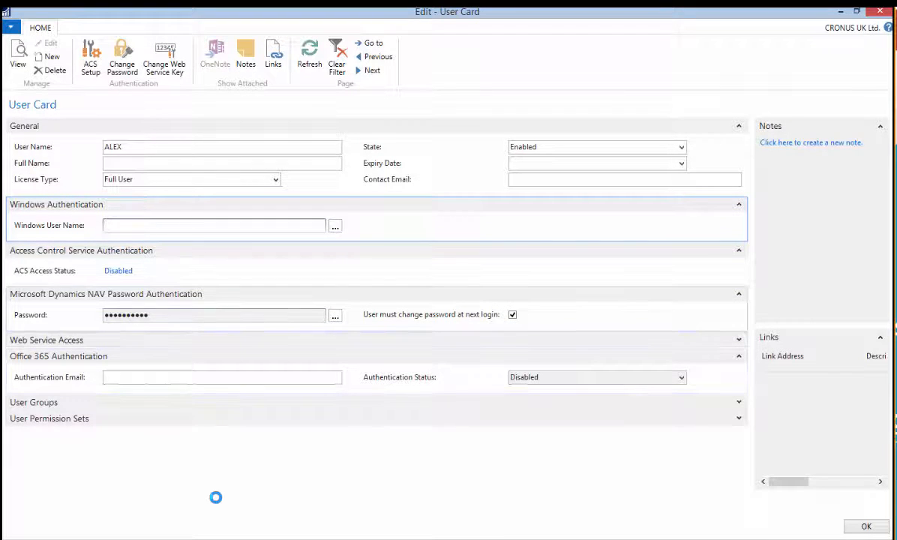
Step: Examine the password and User Name fields used for Microsoft Dynamics NAV Password Authentication
left_click_drag(150, 315, 109, 315)
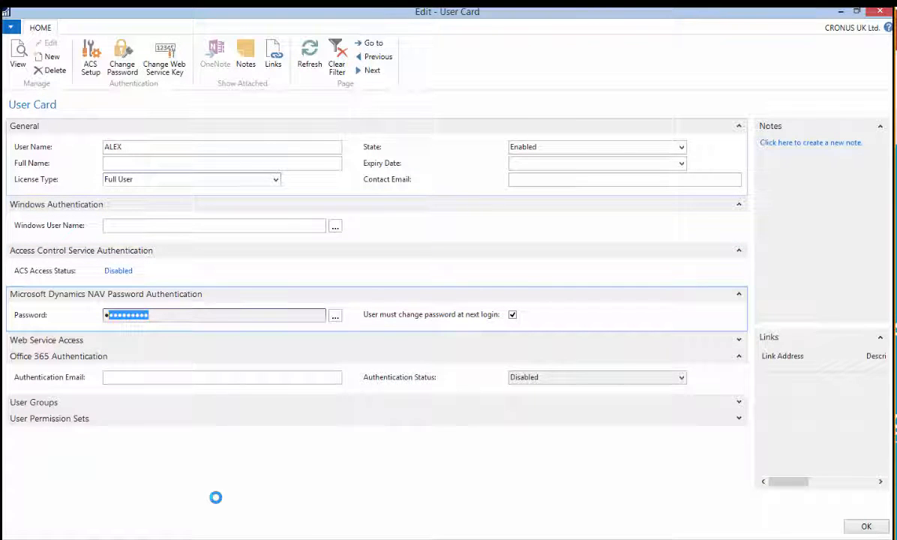
left_click_drag(124, 147, 103, 147)
left_click(125, 147)
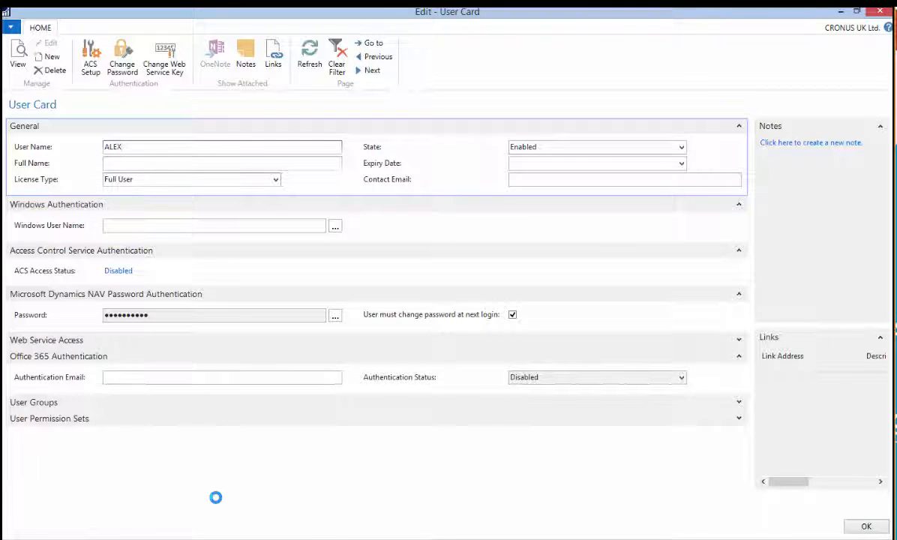
Step: Review the available License Type and State options in the user card's General section without changing them
key("Tab")
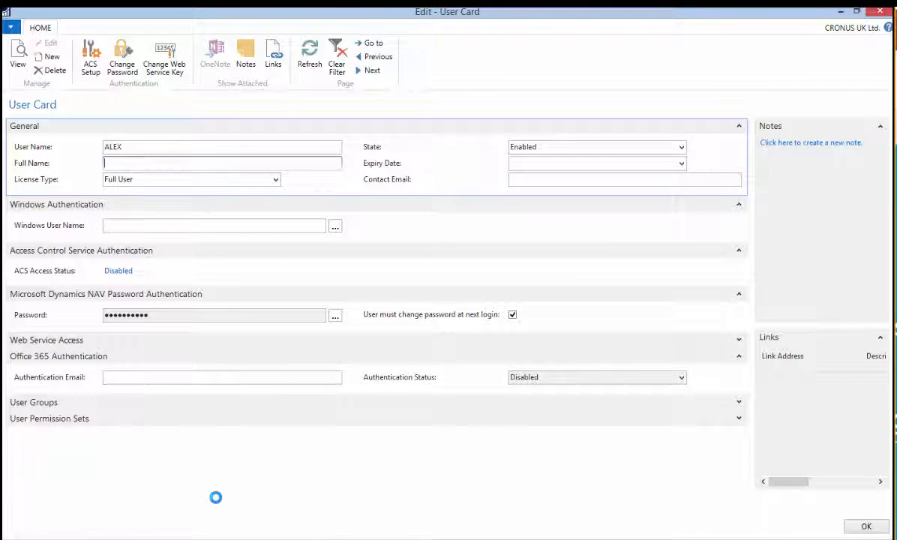
key("Tab")
key("F4")
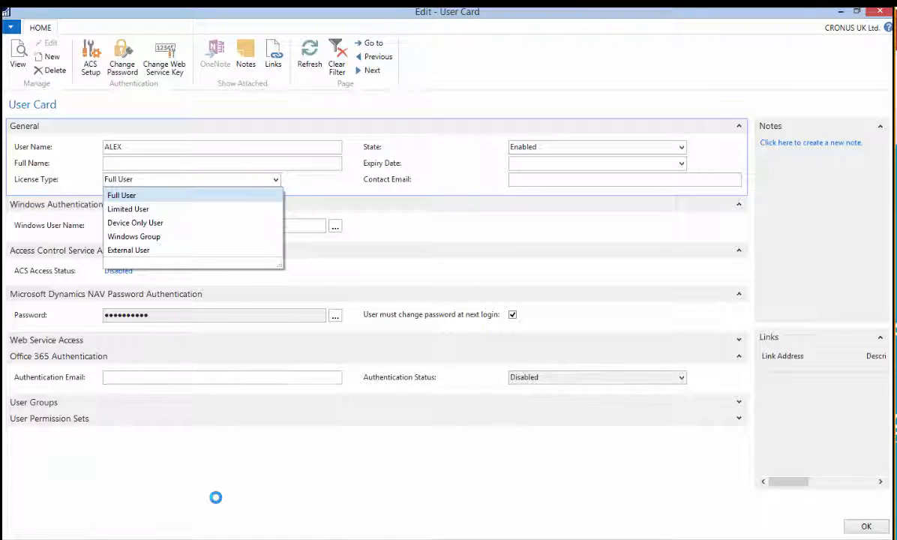
key("Escape")
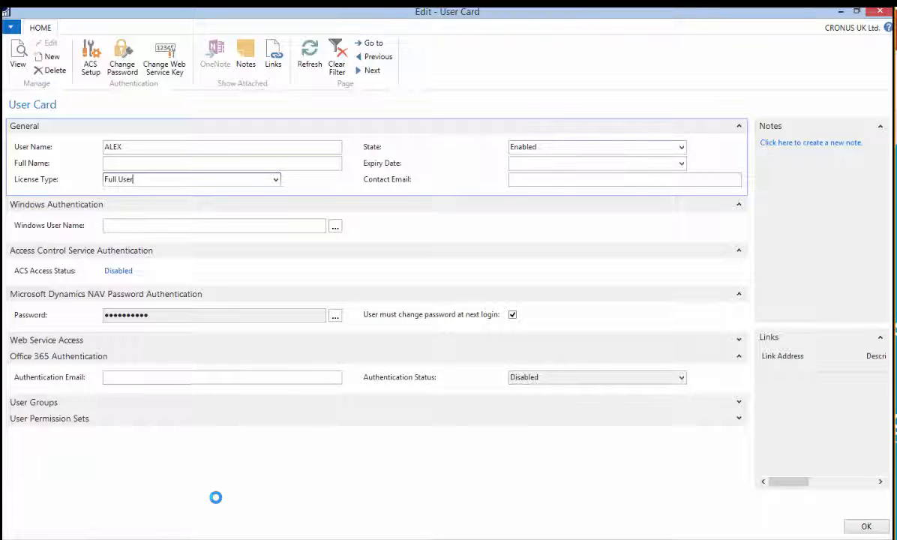
key("Tab")
key("alt+Down")
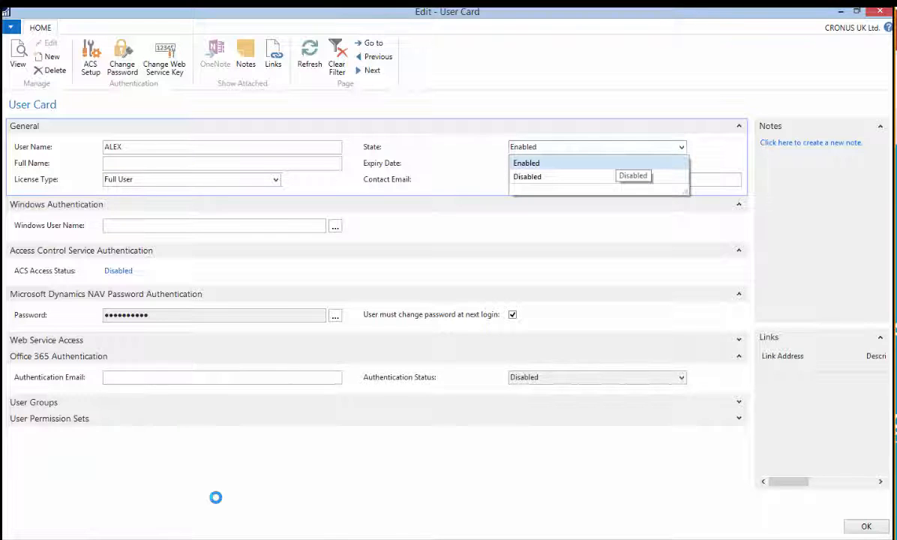
key("Escape")
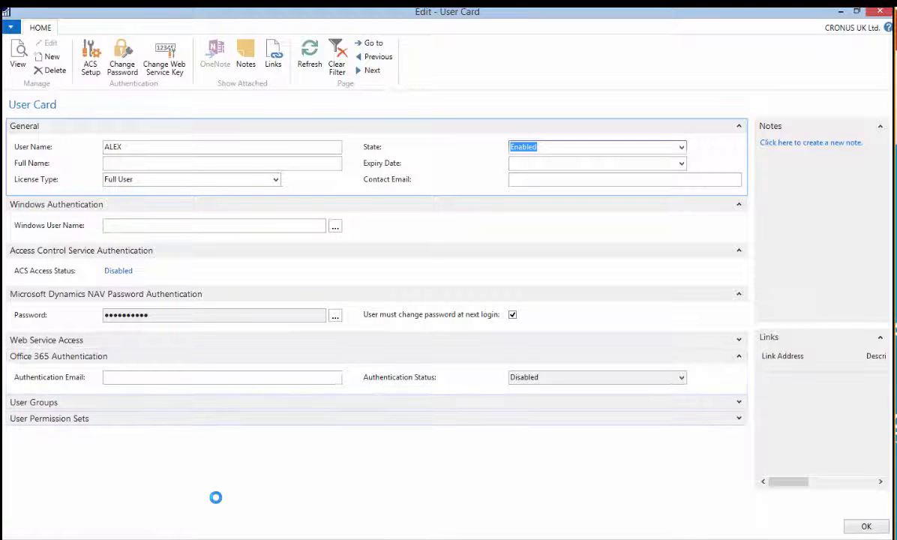
Step: Expand the User Permission Sets section and collapse the General and open authentication sections of the user card
left_click(725, 417)
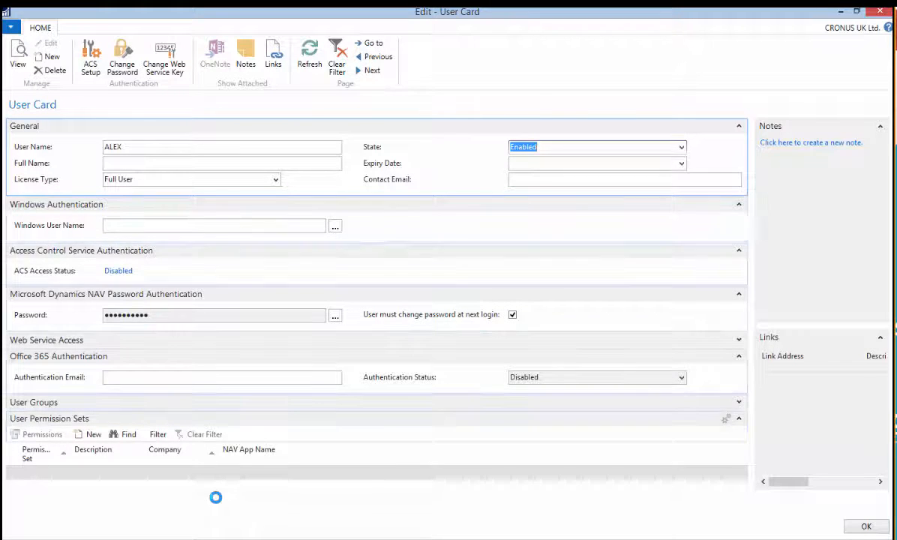
left_click(739, 126)
left_click(739, 142)
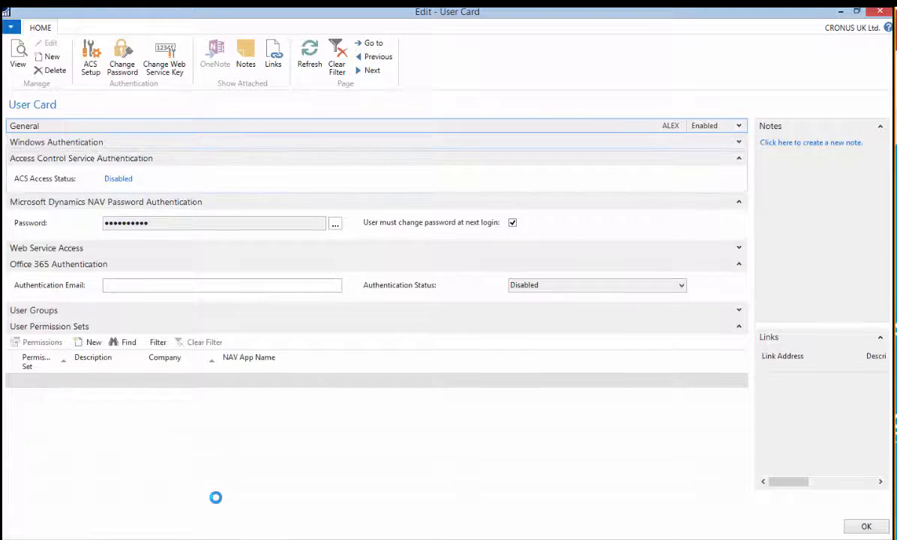
left_click(739, 158)
left_click(739, 174)
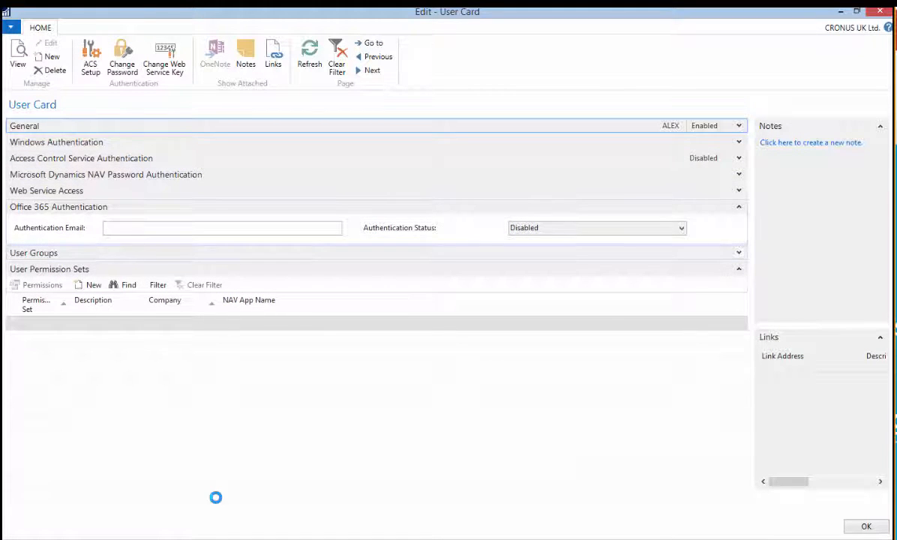
left_click(739, 207)
Step: Assign the BASIC permission set to the user and close the user card
left_click(42, 293)
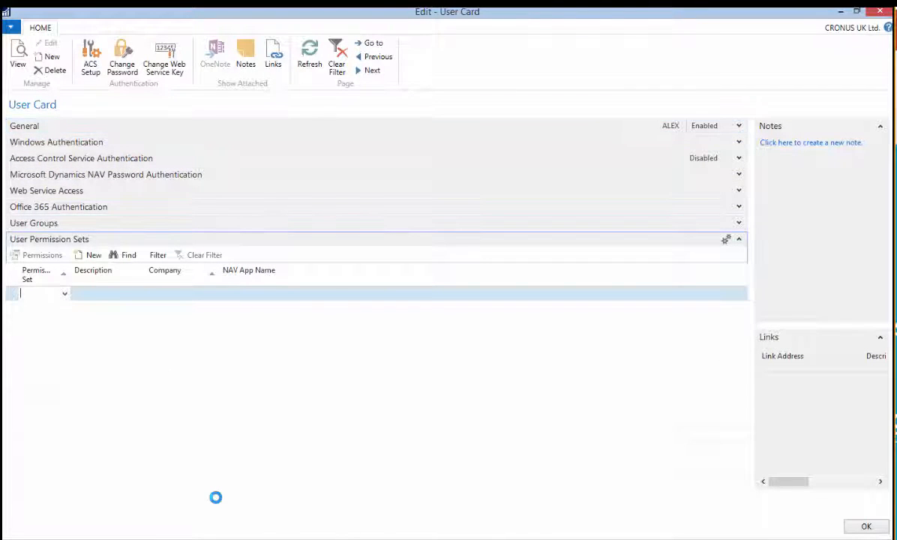
left_click(64, 293)
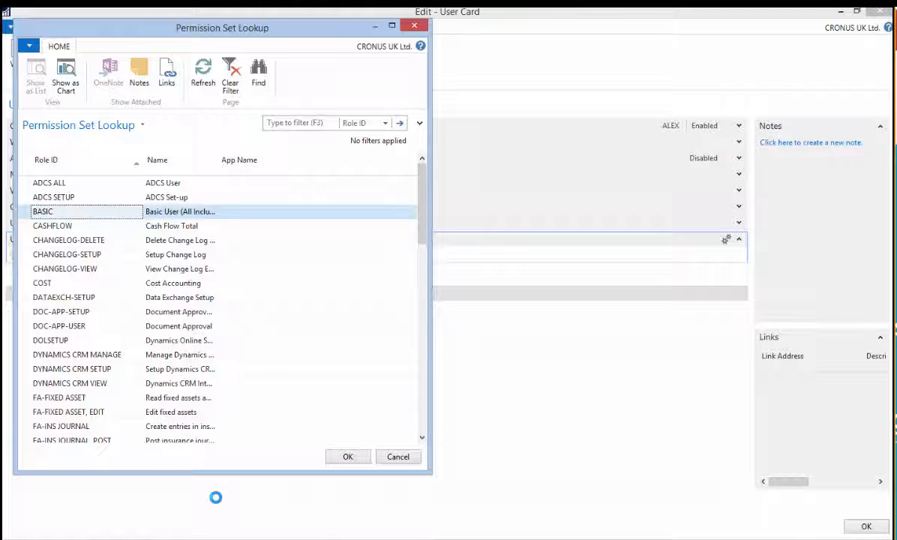
key("Return")
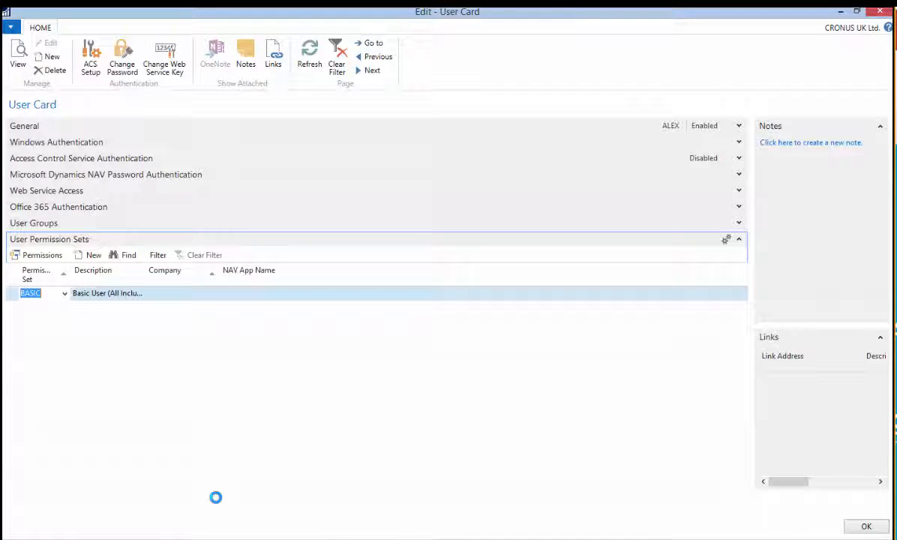
key("Down")
key("Escape")
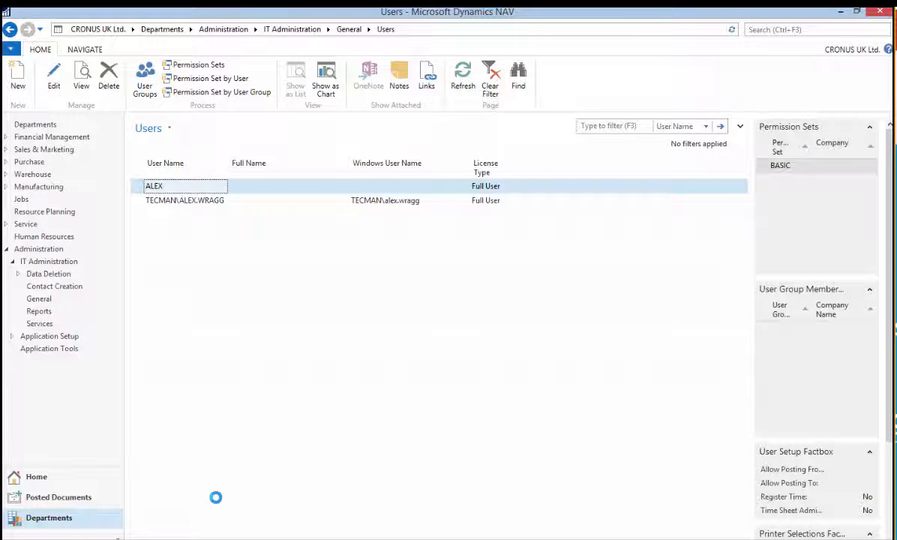
Step: Switch to the PowerPoint slide show and advance to the "Completing the User Setup" slide
key("alt+Tab")
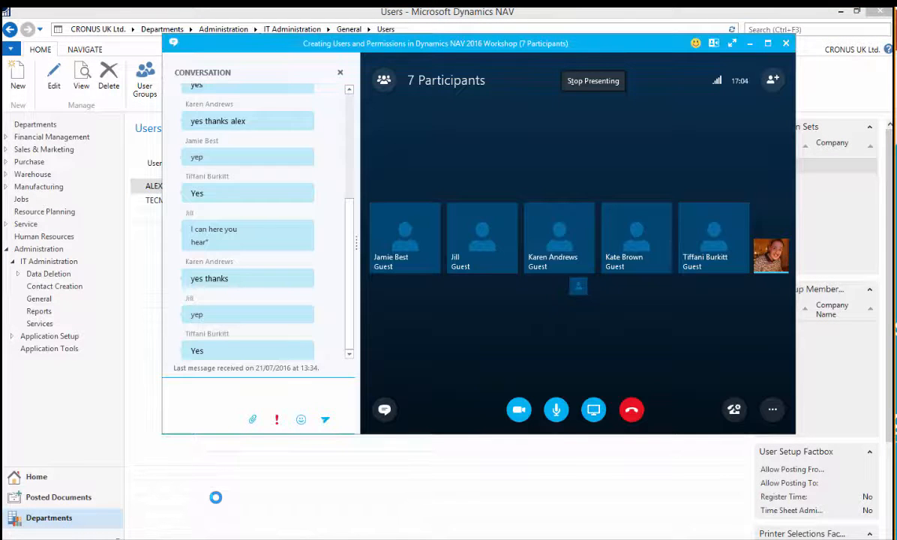
key("alt+Tab")
key("alt+Tab")
key("alt+Tab")
key("alt+Tab")
key("alt+Tab")
key("alt+Tab")
key("alt+Tab")
key("alt+Tab")
key("alt+Tab")
key("alt+Tab")
key("alt+Tab")
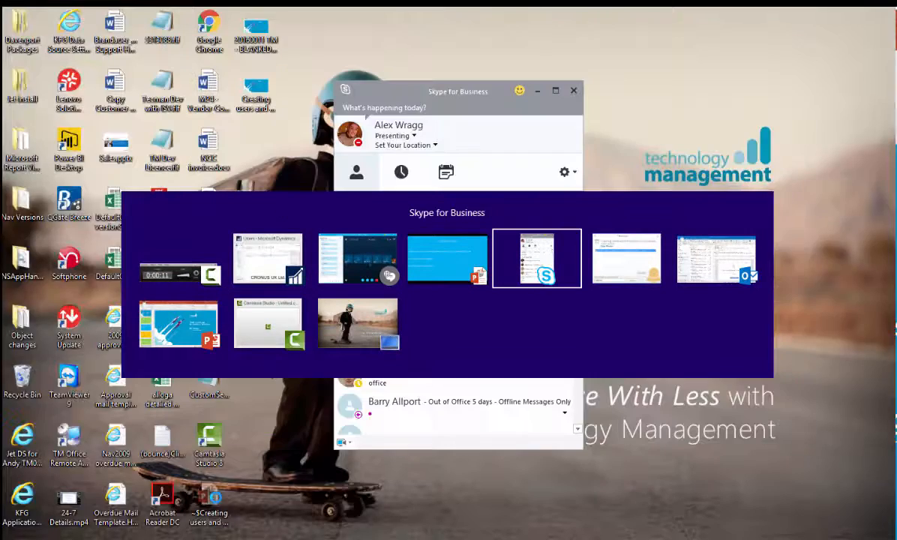
key("alt+Tab")
key("alt+Tab")
key("alt+Tab")
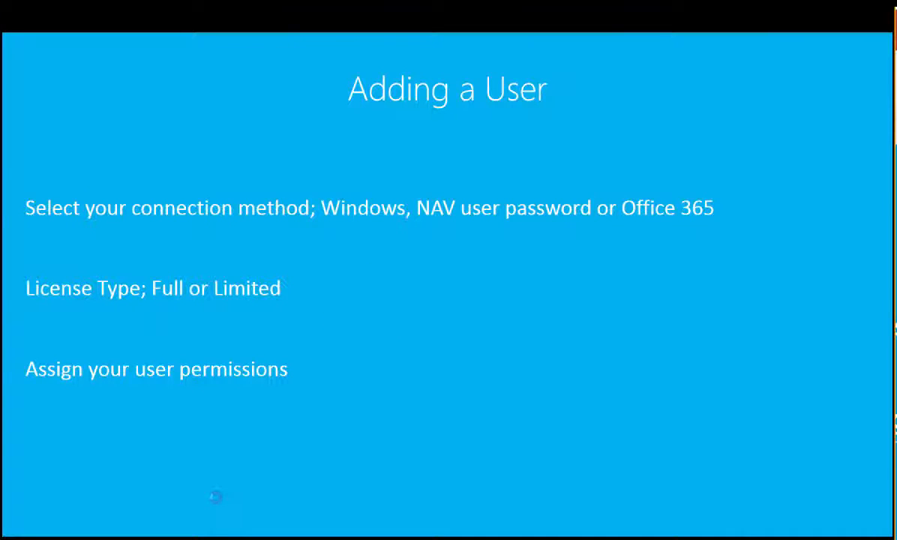
left_click(215, 498)
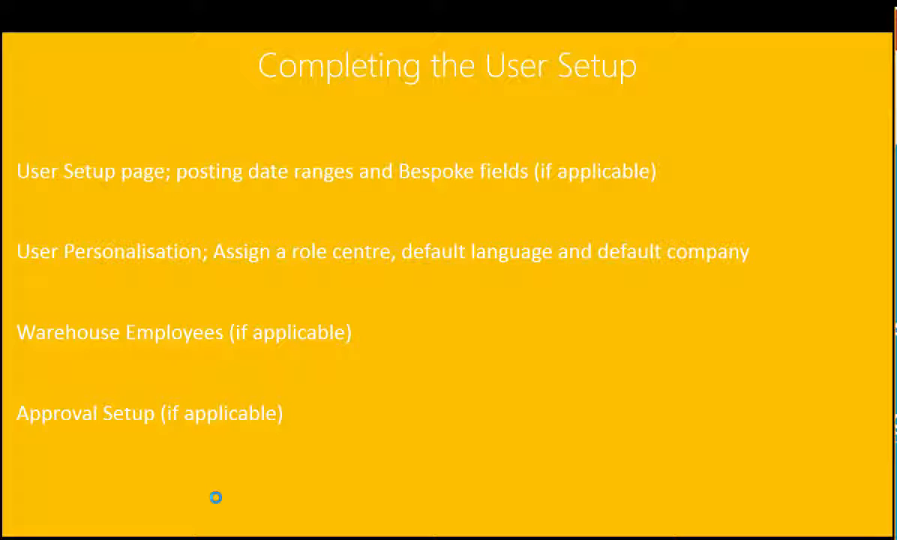
Step: Switch back to Dynamics NAV, search for "user set" and open the User Setup page
key("alt+Tab")
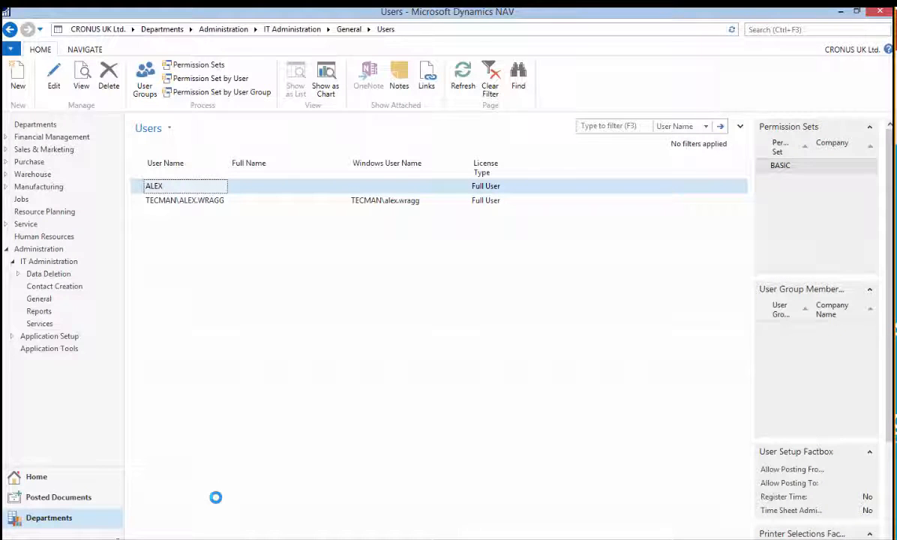
key("ctrl+F3")
type("user")
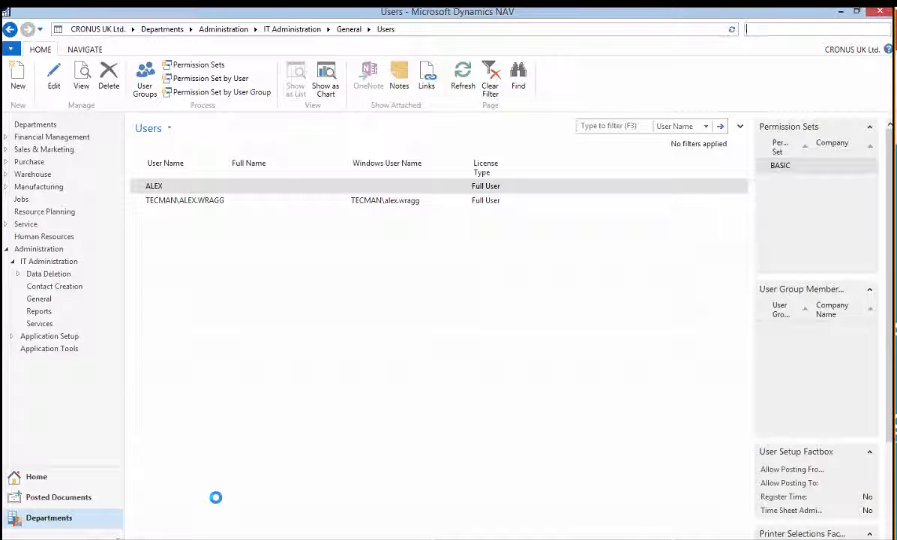
type(" set")
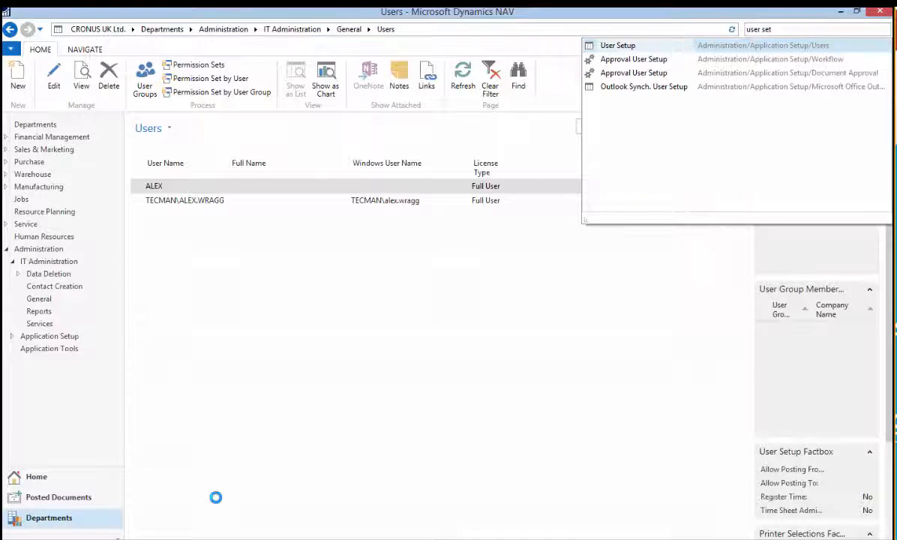
key("Return")
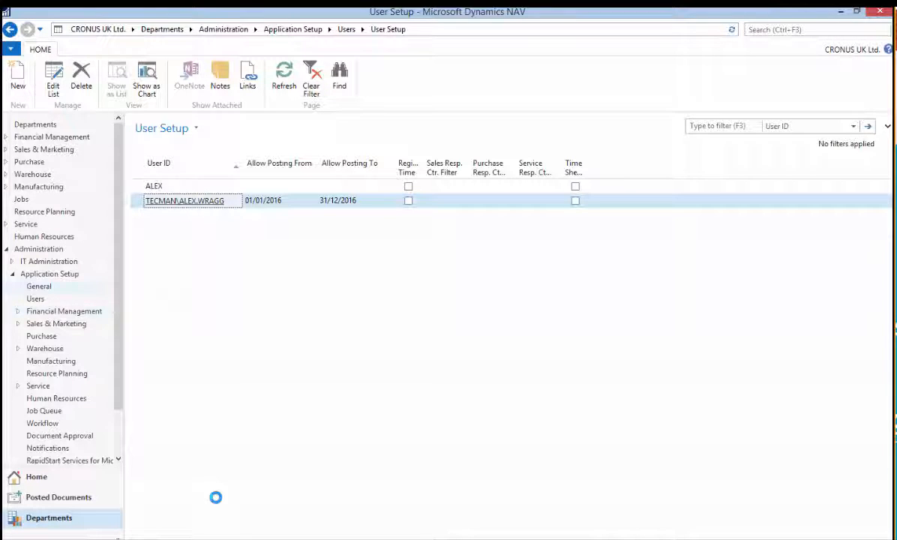
Step: Examine the Allow Posting From and Allow Posting To fields of both users in the User Setup list
key("Tab")
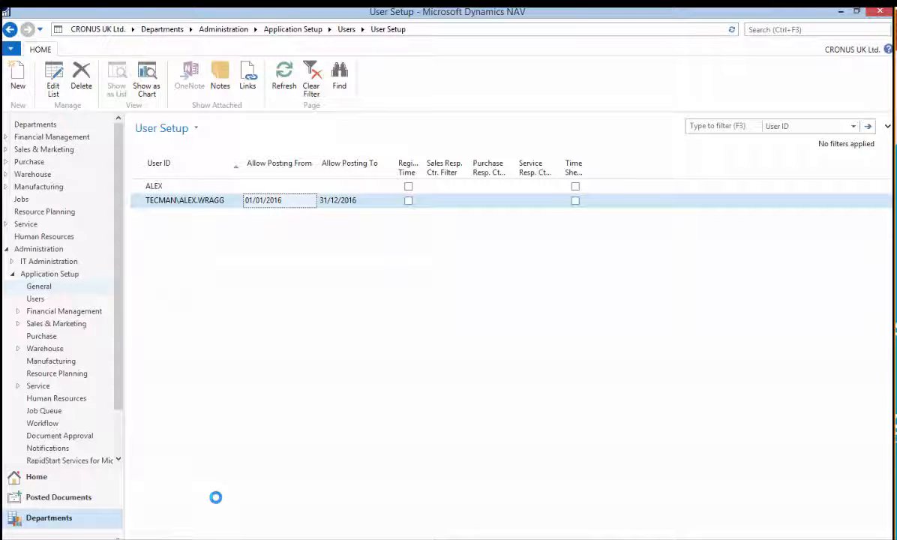
key("ctrl+Home")
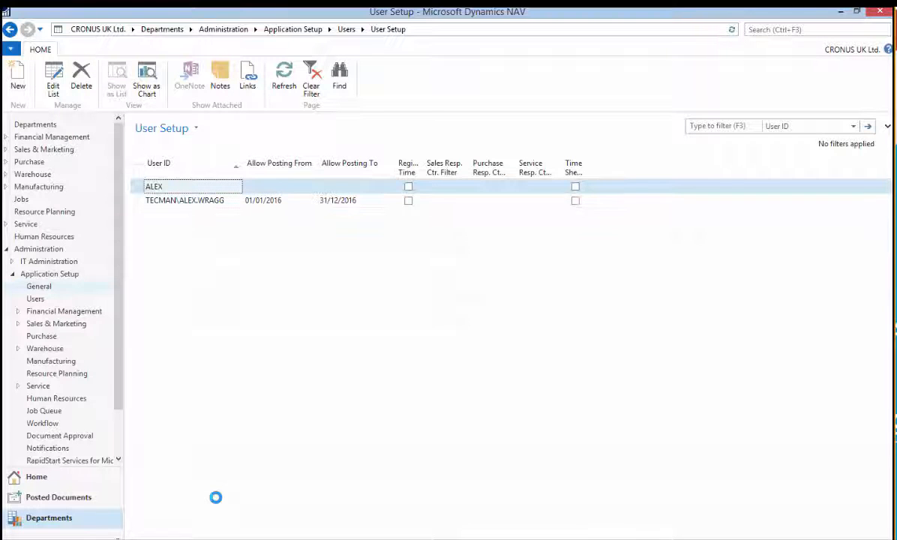
key("Tab")
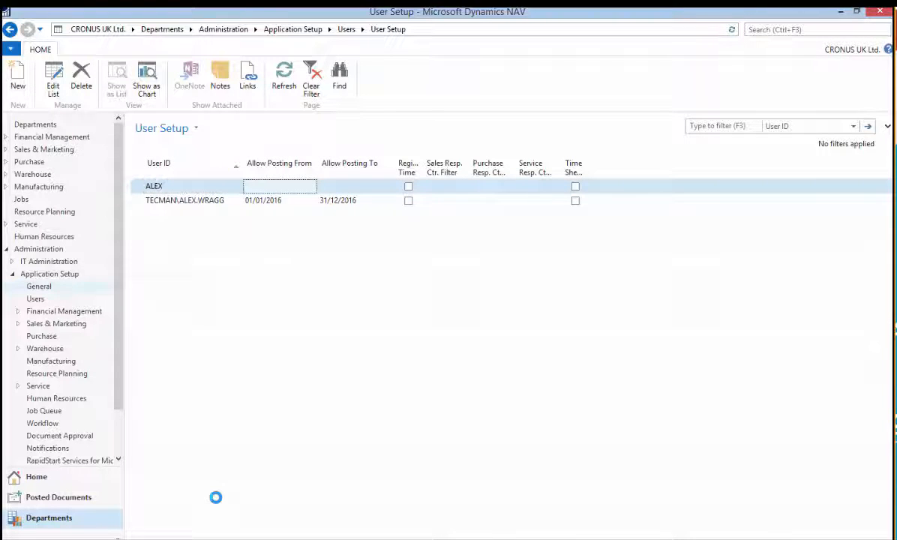
key("Tab")
key("shift+Tab")
key("Down")
key("Left")
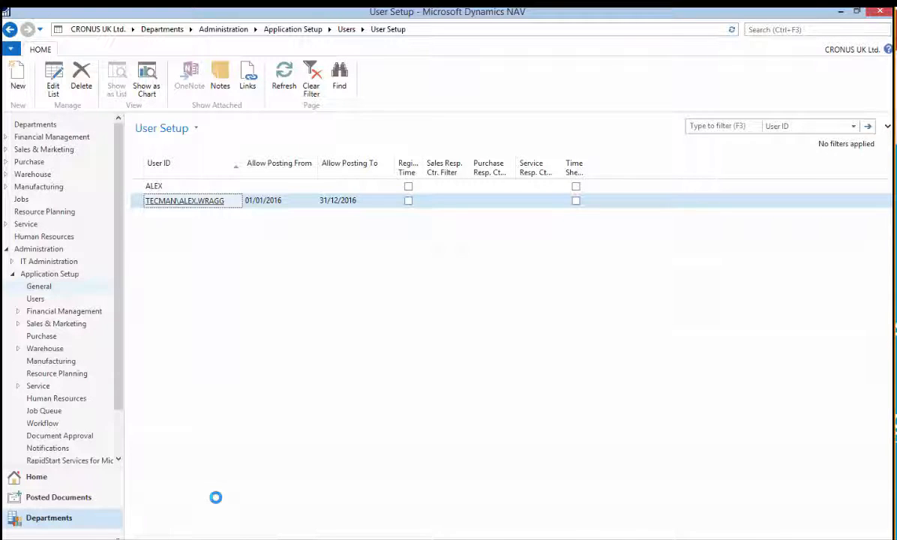
Step: Widen the Purchase Resp. Ctr. column slightly and view the responsibility centres available for the Windows user's Sales Resp. Ctr. Filter
left_click_drag(516, 167, 522, 168)
left_click(447, 201)
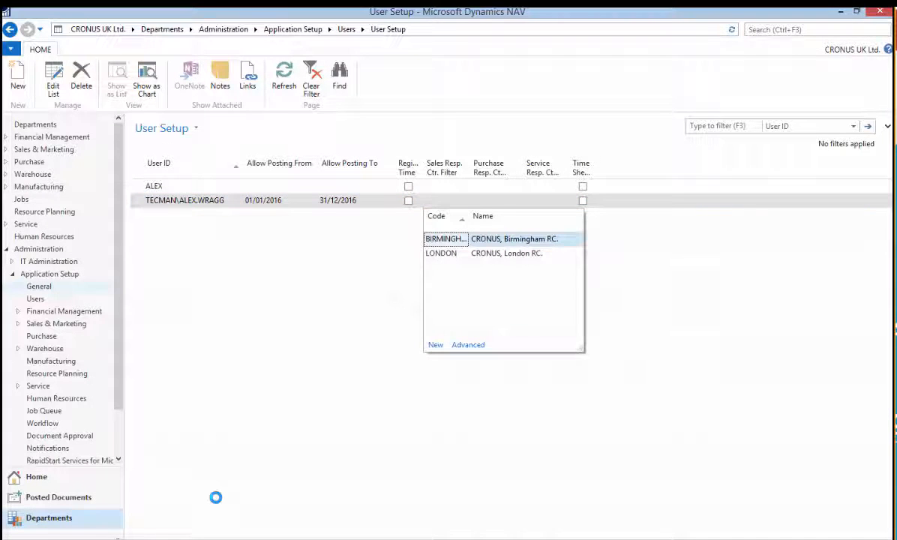
key("Escape")
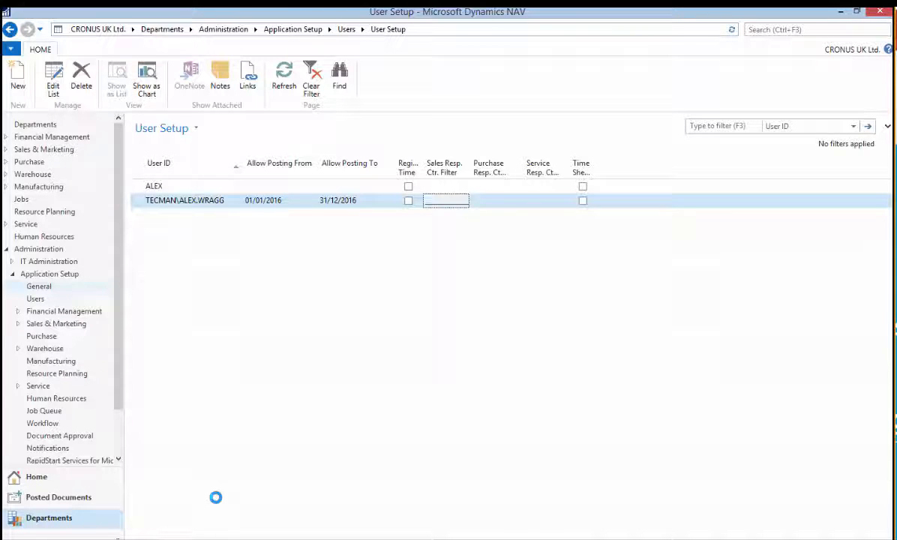
Step: Search for "user person" and open the User Personalisation page
key("ctrl+F3")
type("us")
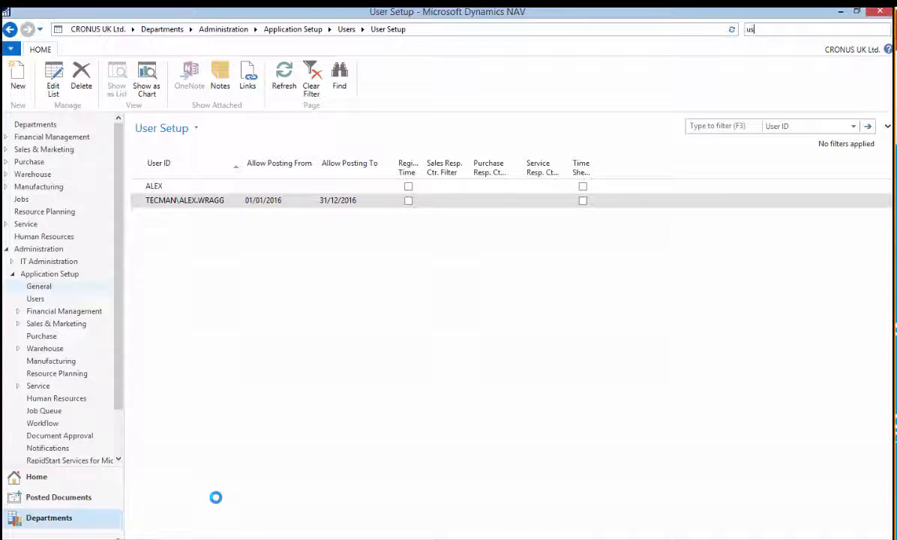
type("er person")
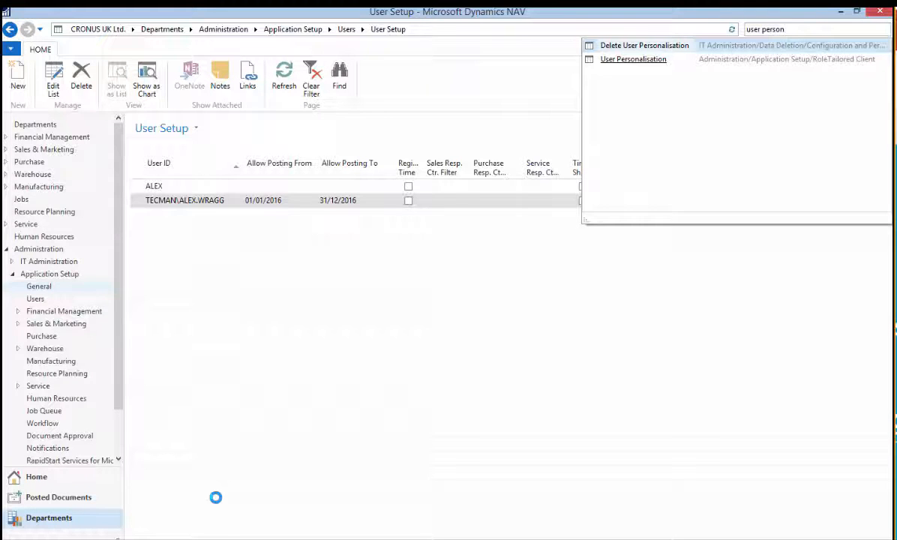
key("Down")
key("Return")
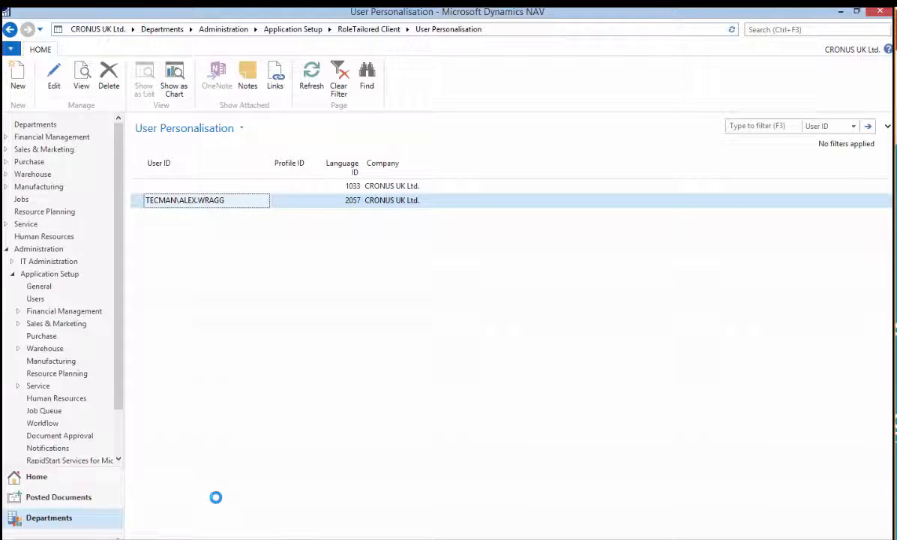
Step: Open the Windows user's personalisation card, widen it and view the full Profile List without assigning a profile
key("ctrl+shift+e")
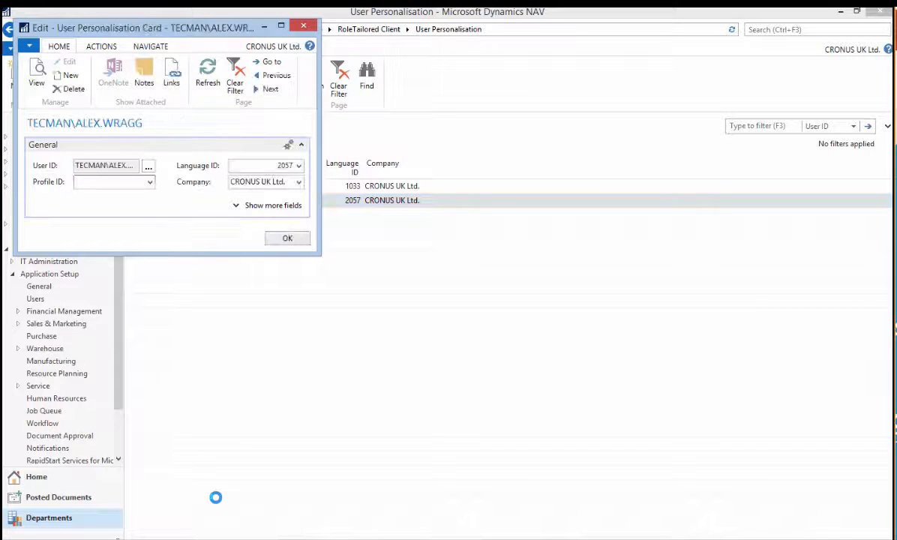
left_click_drag(320, 142, 617, 143)
left_click(246, 183)
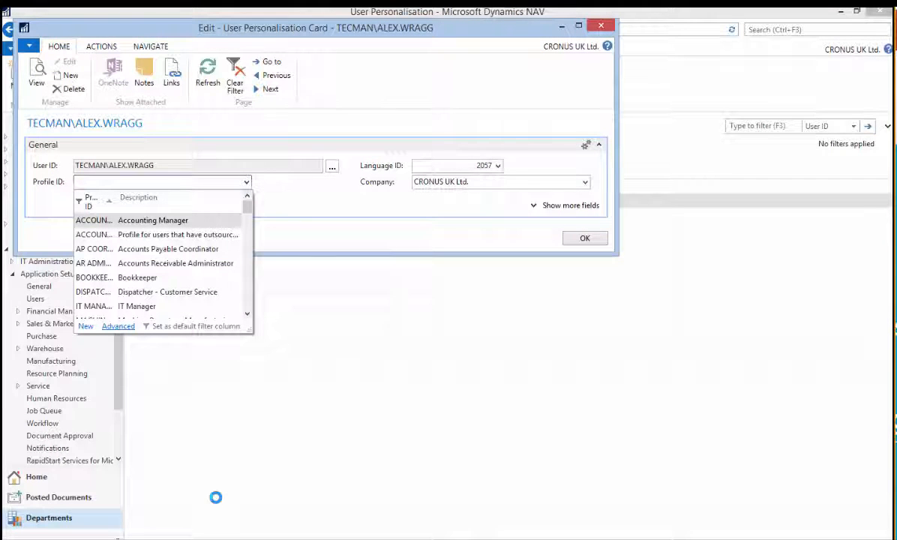
left_click(117, 326)
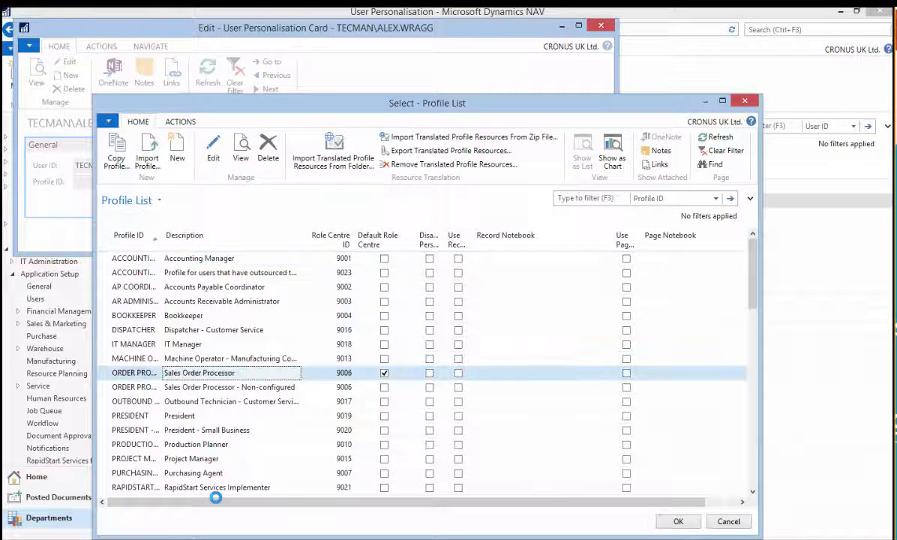
key("Return")
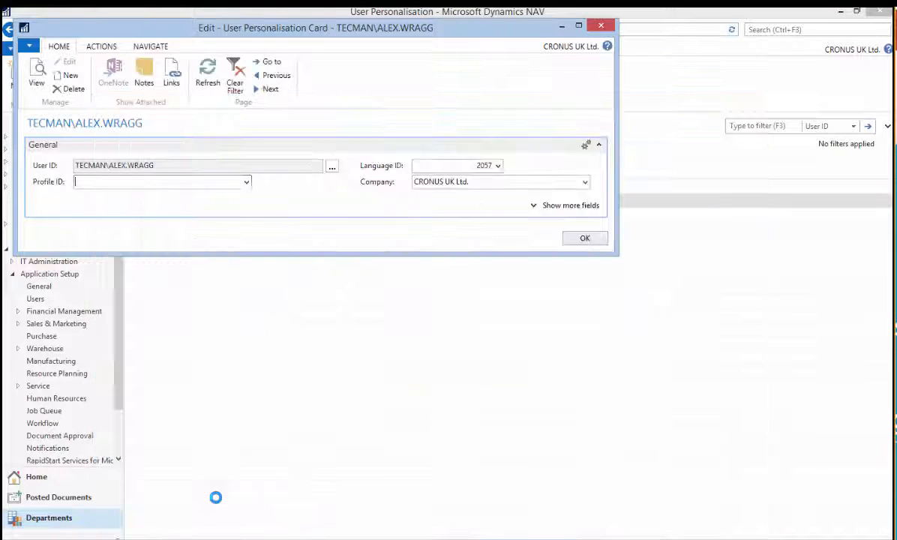
Step: View the available languages for the Language ID on the personalisation card without changing the selection
key("Tab")
key("F4")
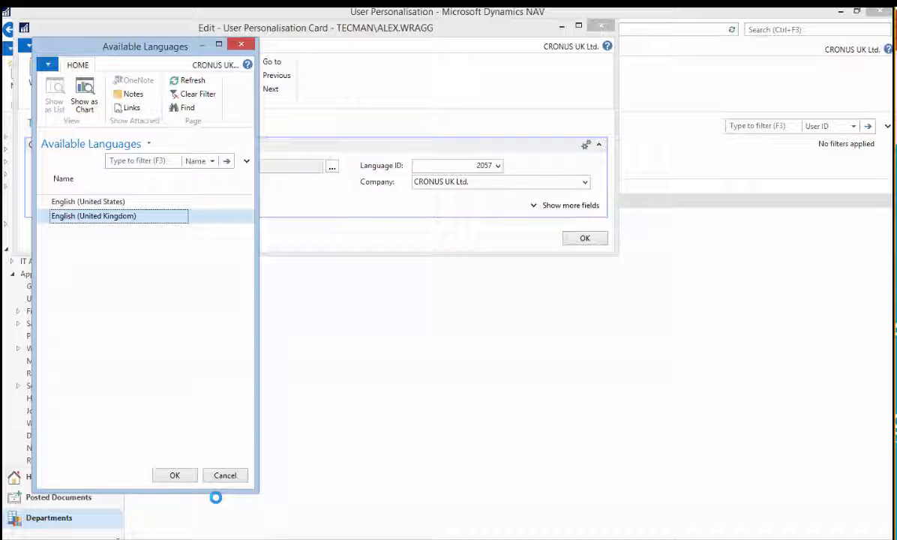
key("Up")
key("Down")
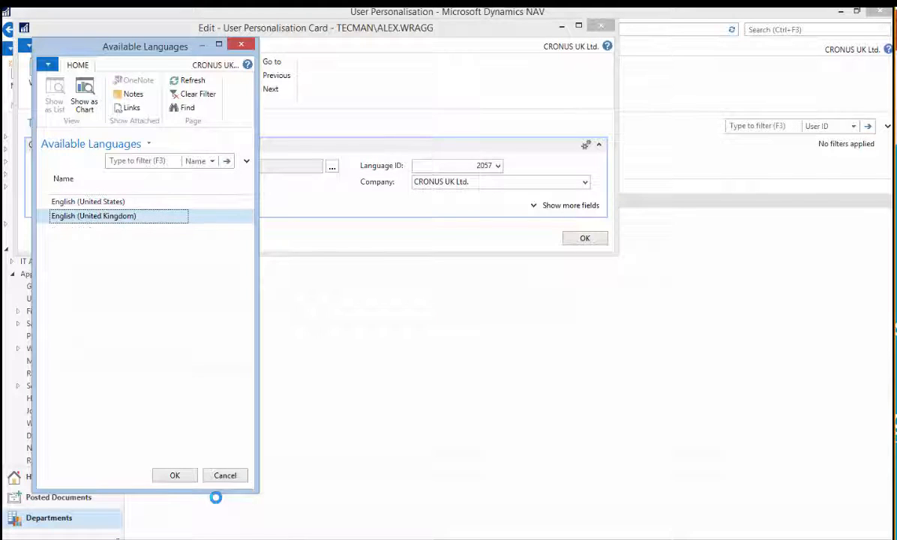
left_click(225, 476)
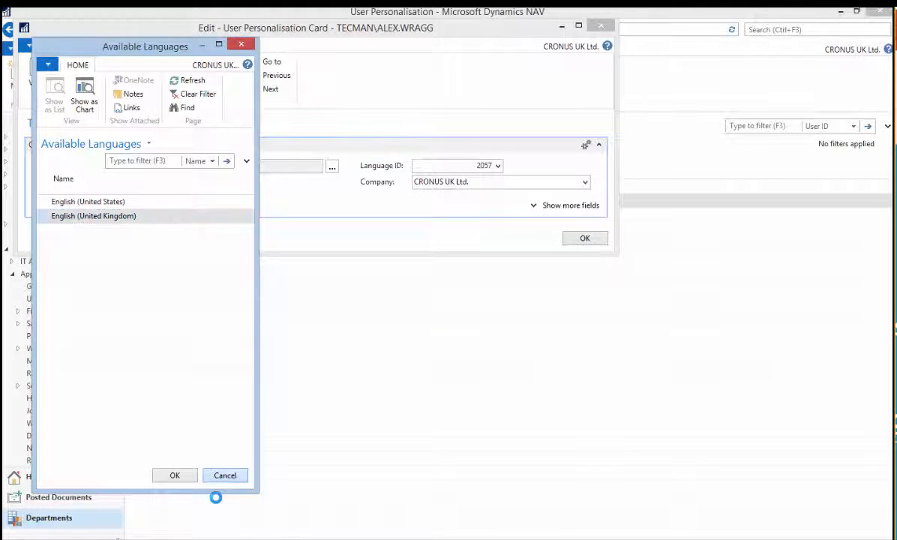
Step: View the companies available for the Company field and close the personalisation card without changes
key("Tab")
key("F2")
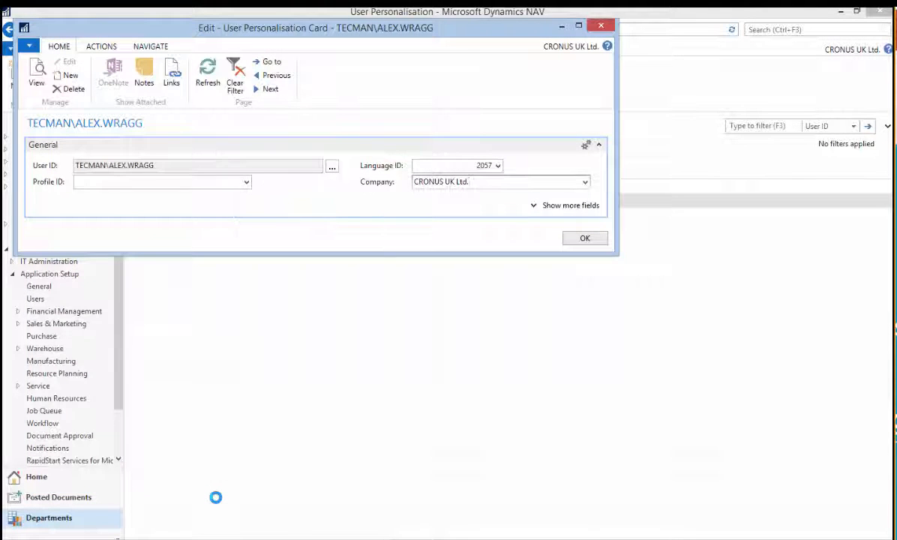
key("F4")
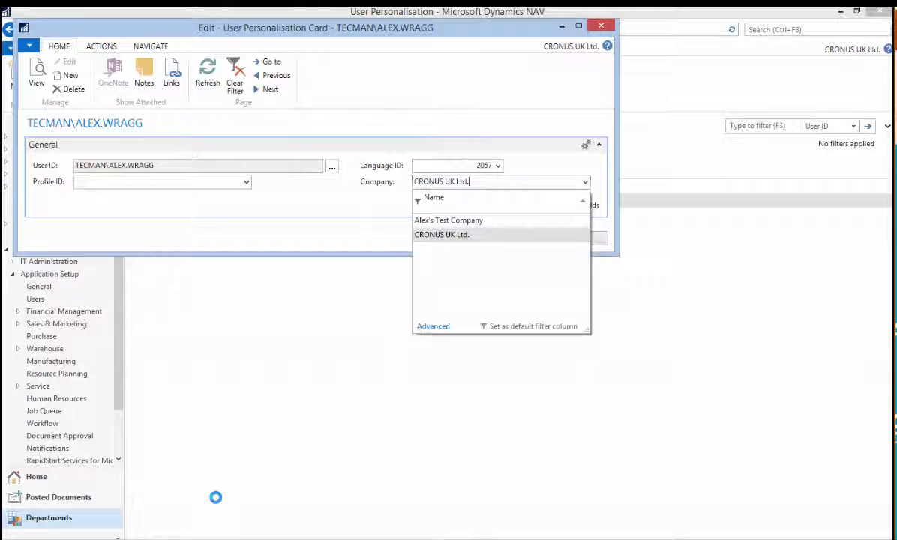
key("Escape")
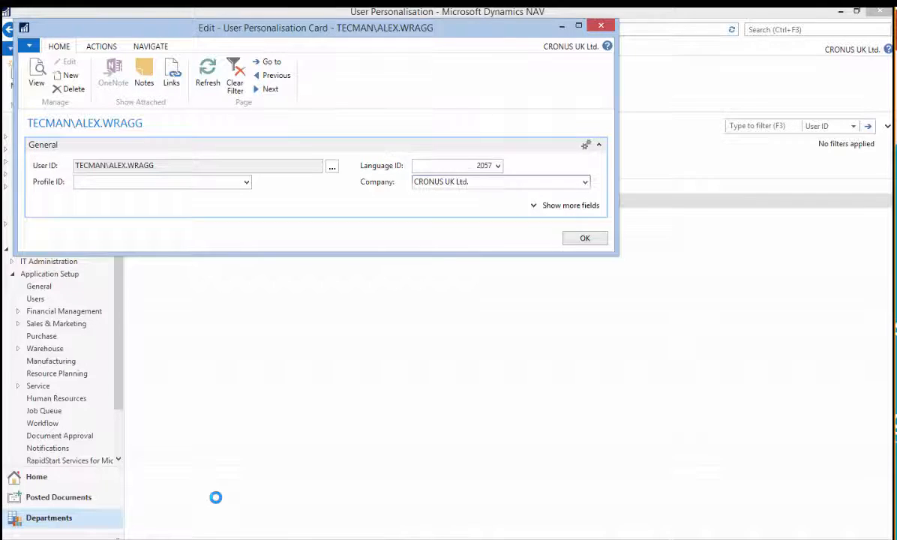
key("Escape")
Step: Search for "warehouse employee" and open the Warehouse Employees list under Application Setup
key("ctrl+F3")
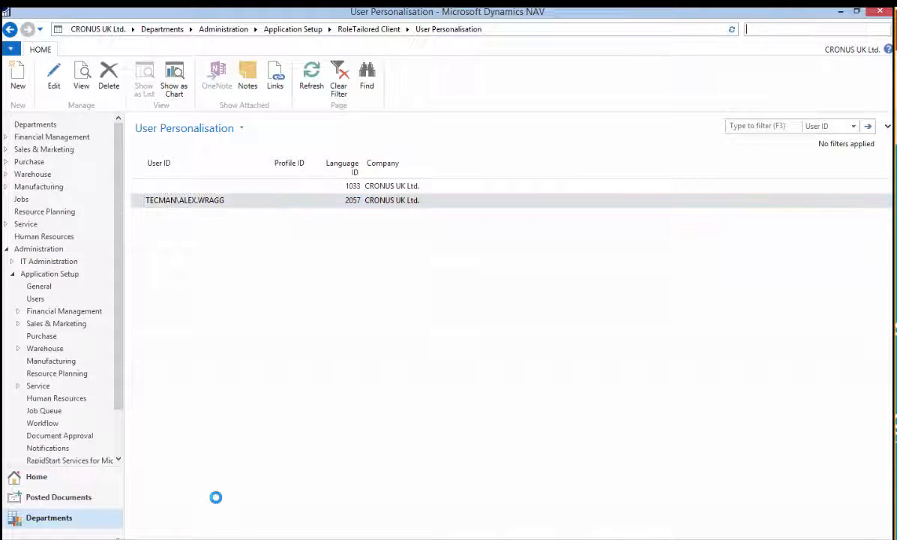
type("warehouse")
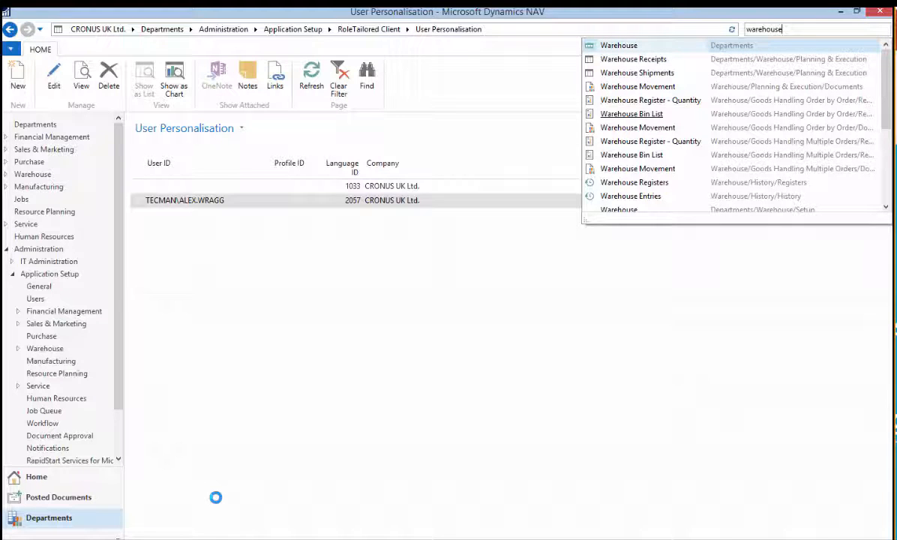
type("emp")
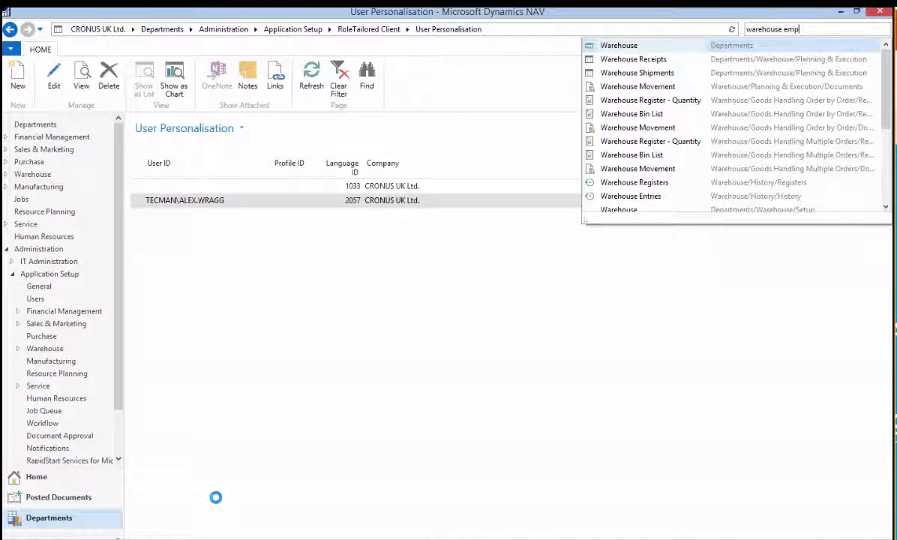
type("loyee")
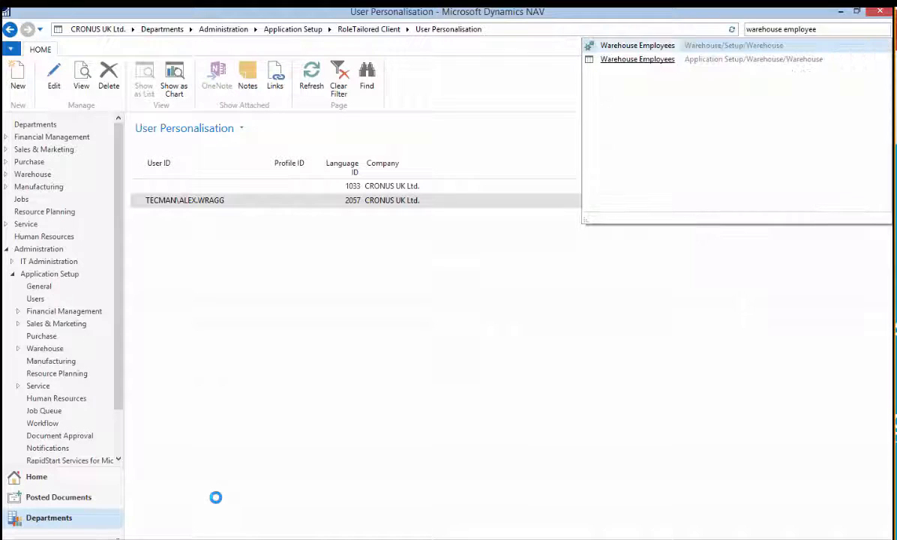
key("Return")
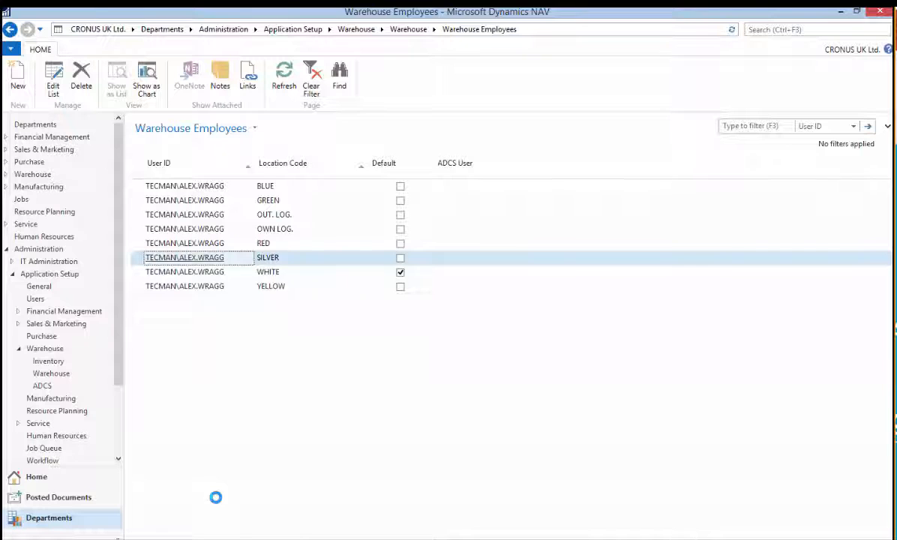
Step: Examine the User ID, Location Code and Default fields of the WHITE location line in the Warehouse Employees list
left_click(269, 272)
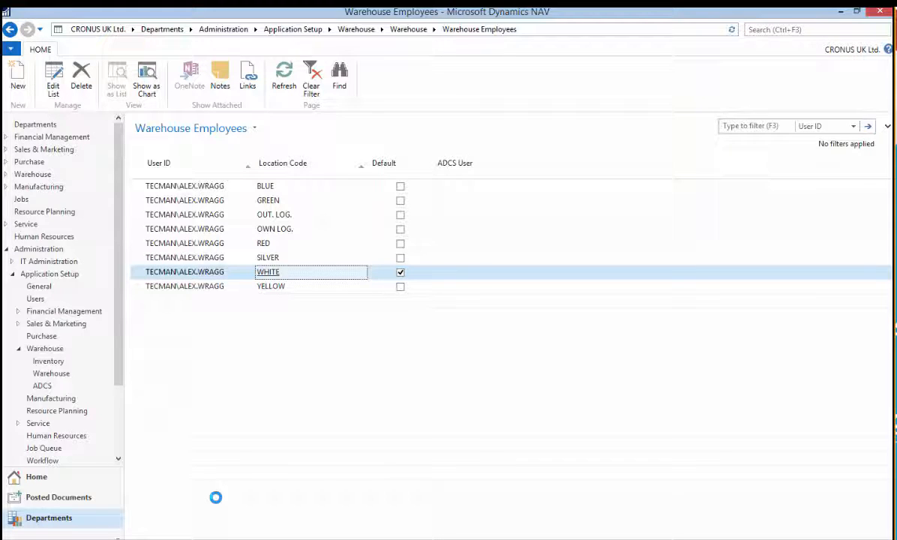
key("Tab")
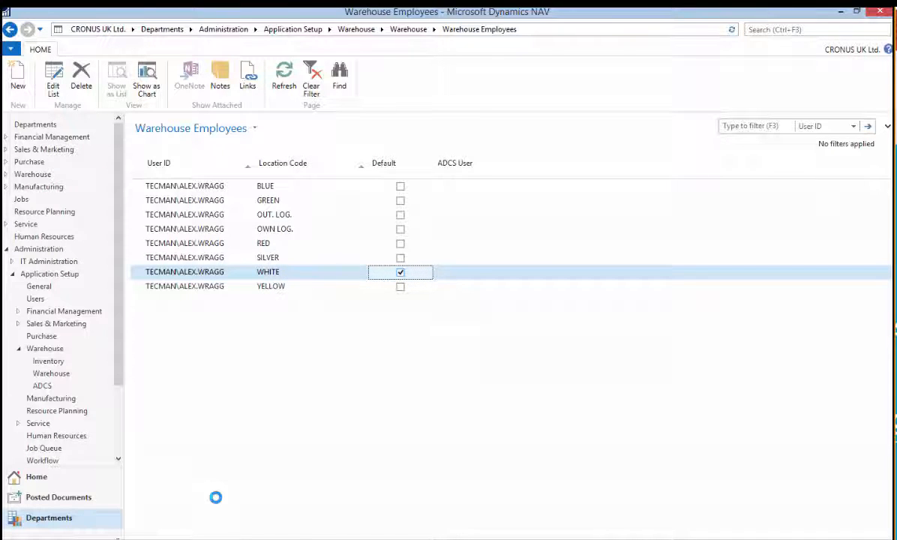
key("shift+Tab")
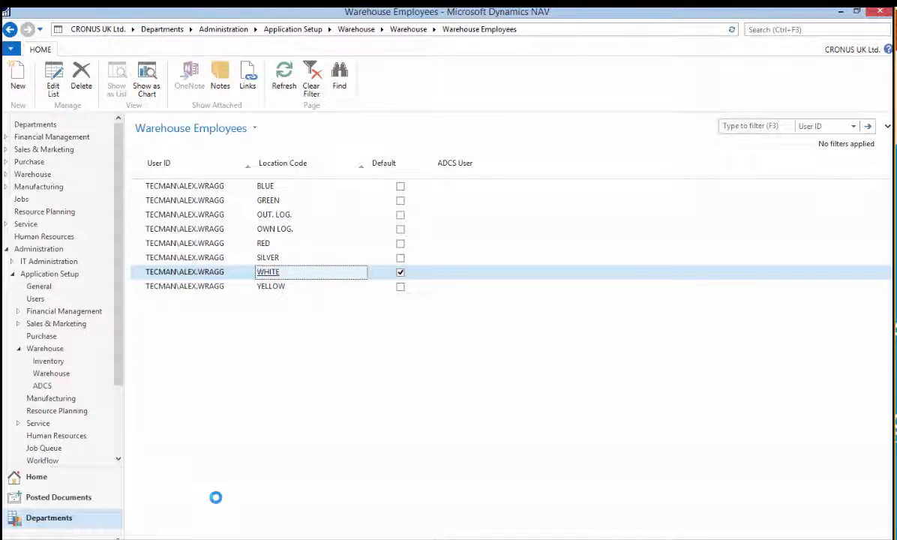
key("Tab")
key("shift+Tab")
key("shift+Tab")
key("Tab")
key("Tab")
key("shift+Tab")
key("ctrl+n")
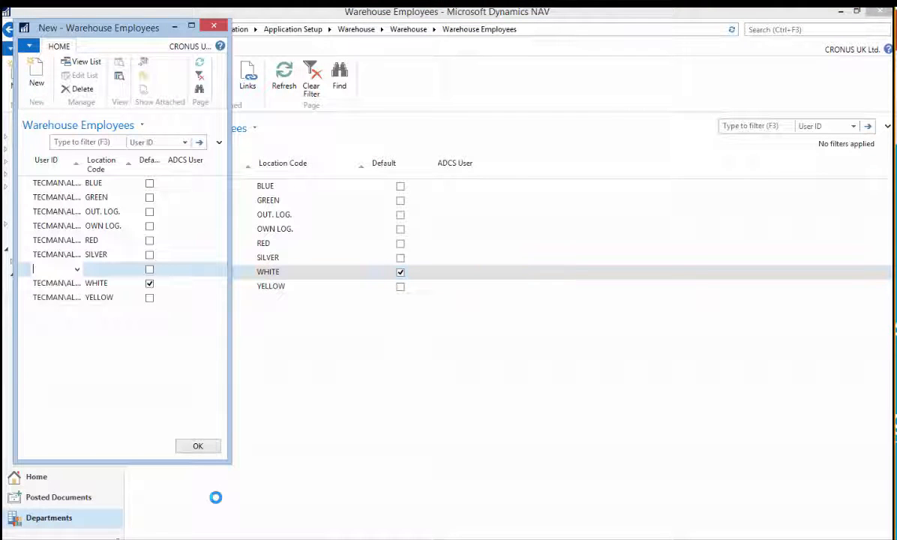
key("Tab")
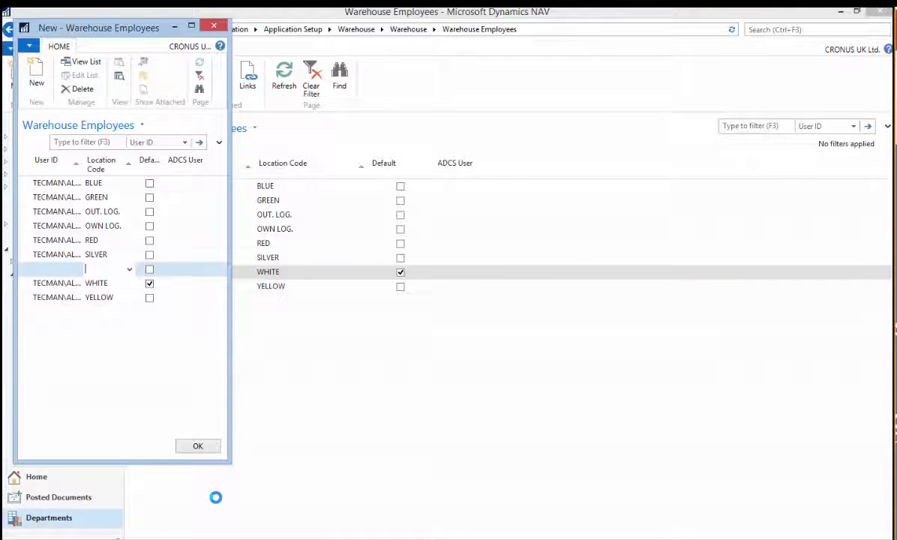
key("Up")
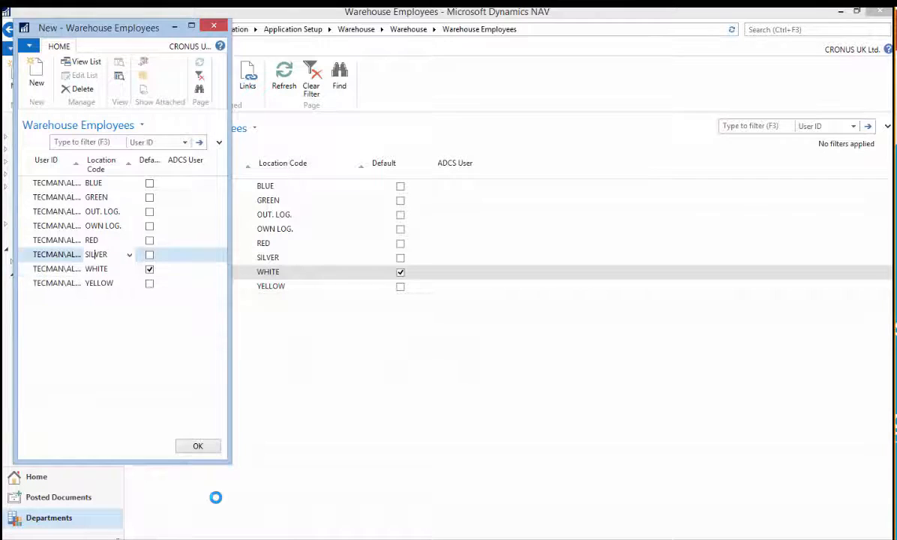
key("Escape")
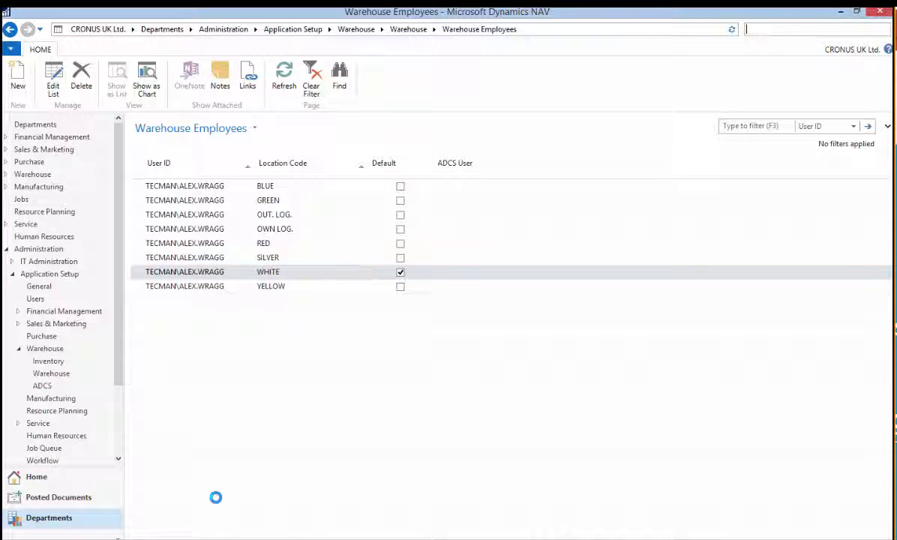
Step: Search for "approval se" and open the Approval User Setup page under Workflow
type("app")
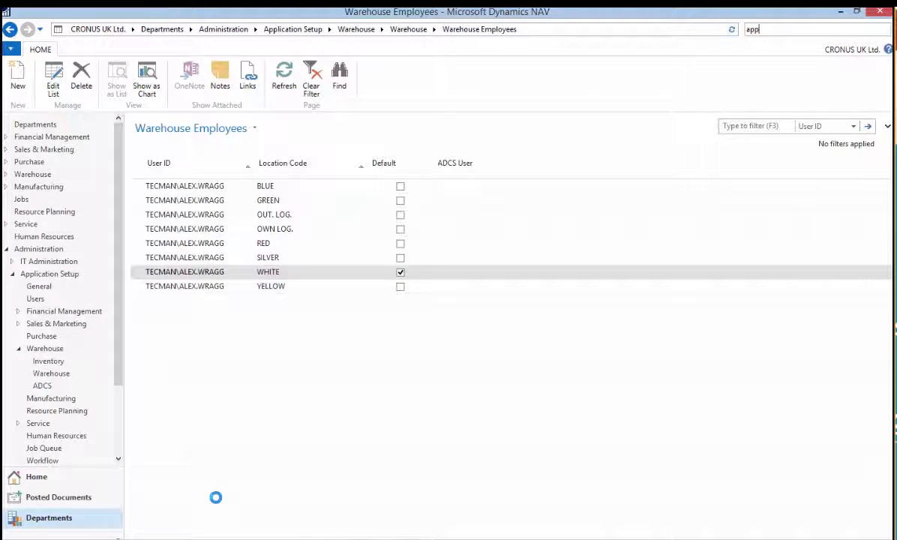
type("rov")
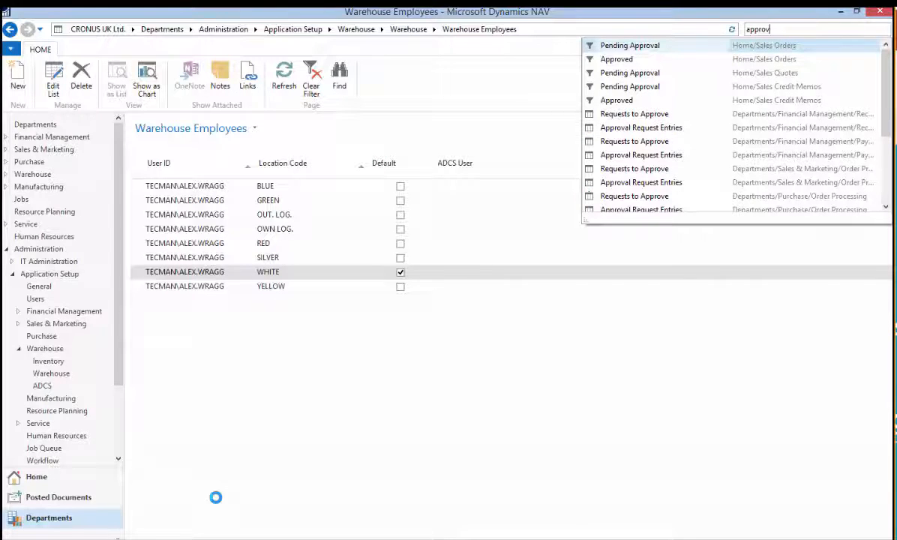
type("al se")
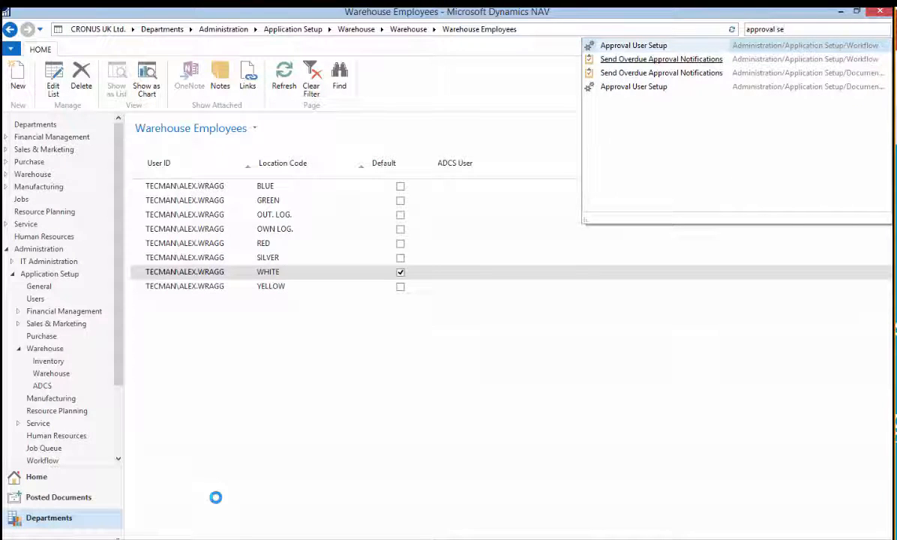
key("Return")
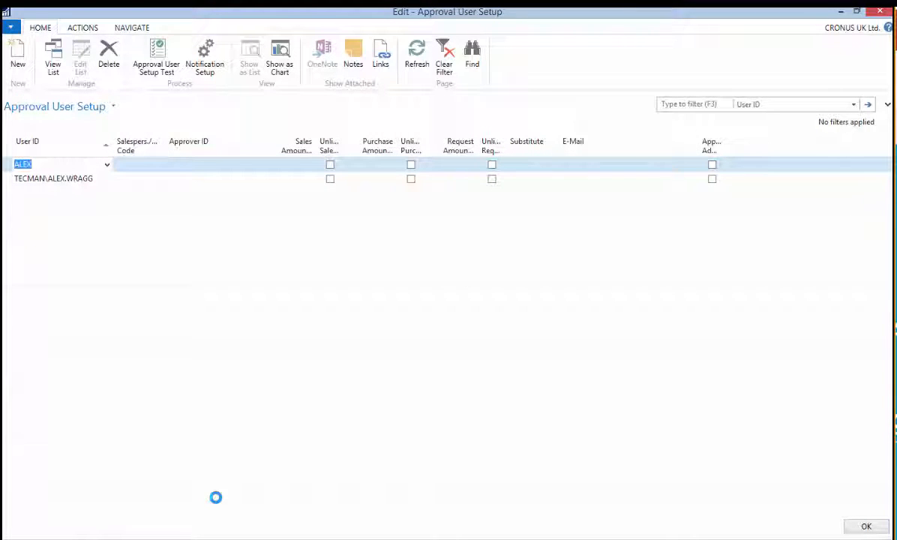
Step: Set the Approver ID of the first user line to the domain user's account
key("Tab")
key("Tab")
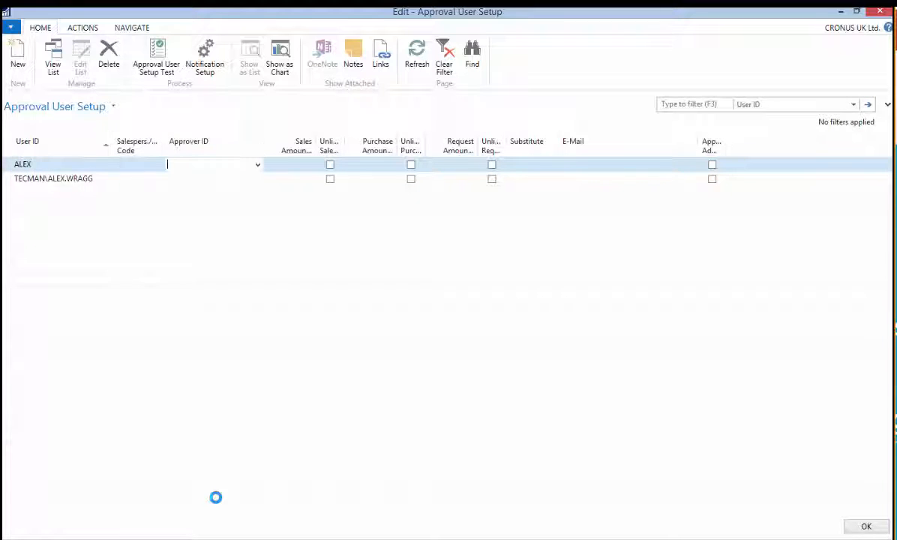
key("shift+F4")
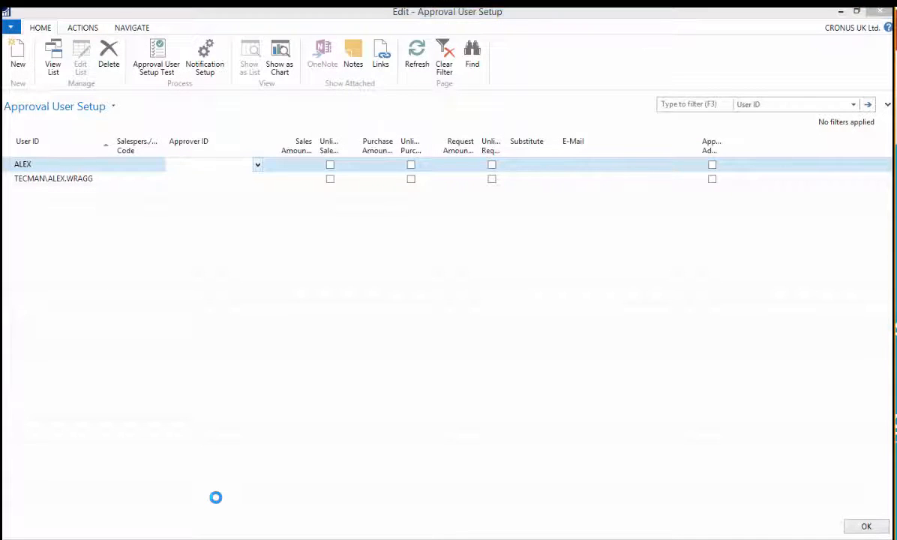
key("Return")
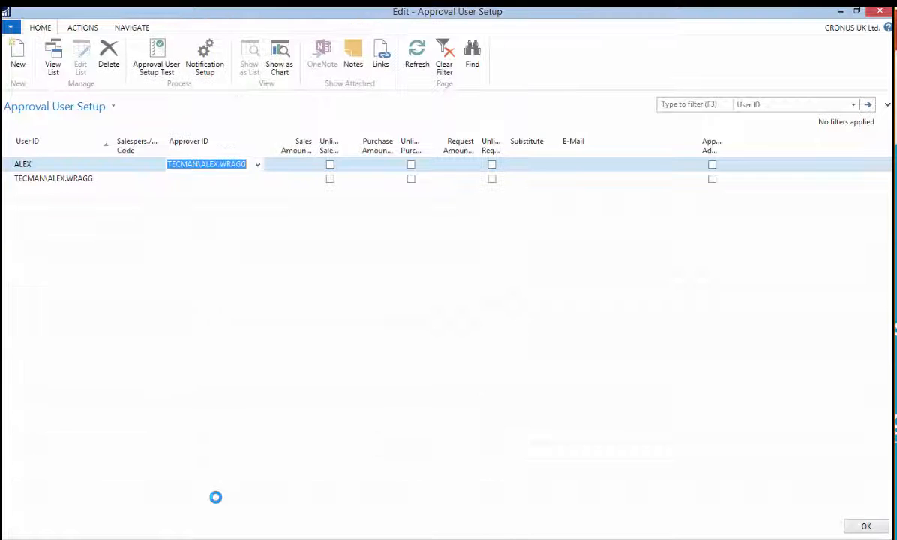
key("Tab")
Step: Enable unlimited sales, purchase and request approval for the domain user on the second line
left_click(330, 179)
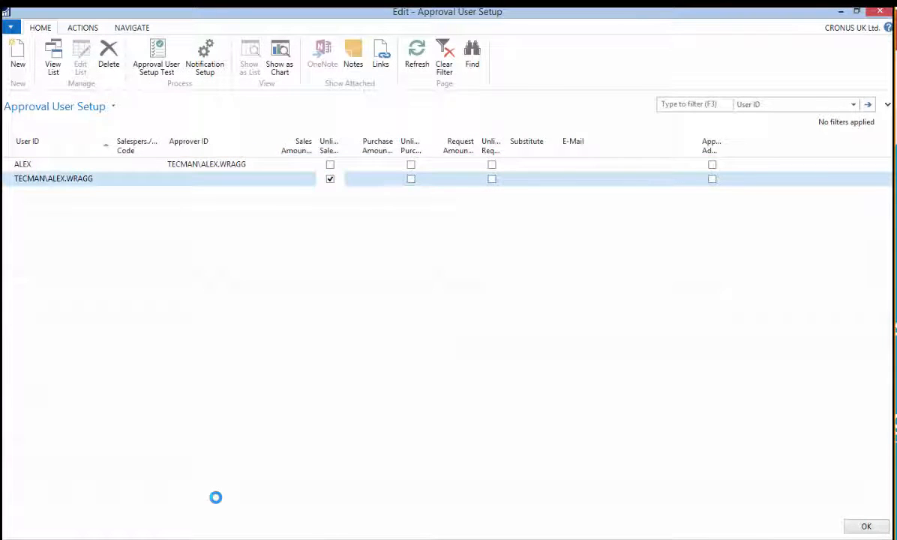
left_click(411, 179)
left_click(492, 178)
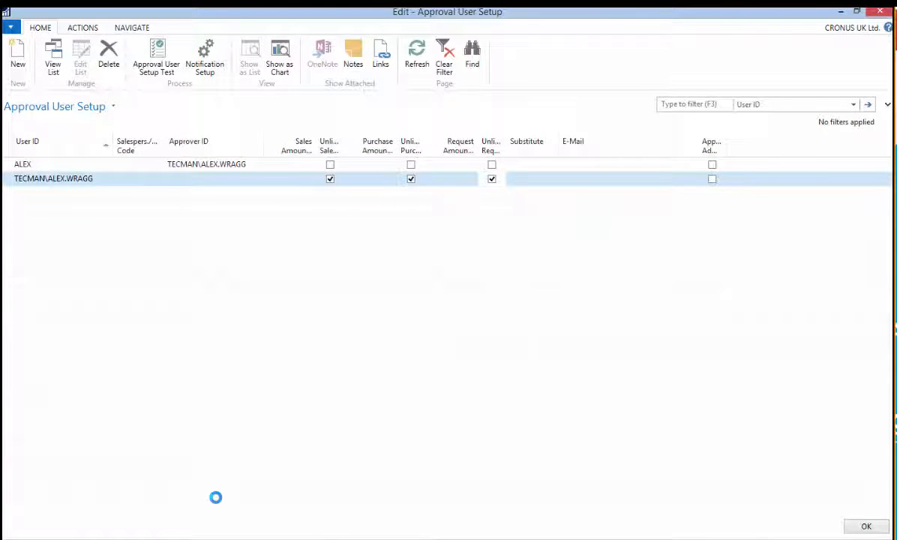
Step: Set the sales and purchase amount approval limits of the first user line to 100 each
left_click(293, 165)
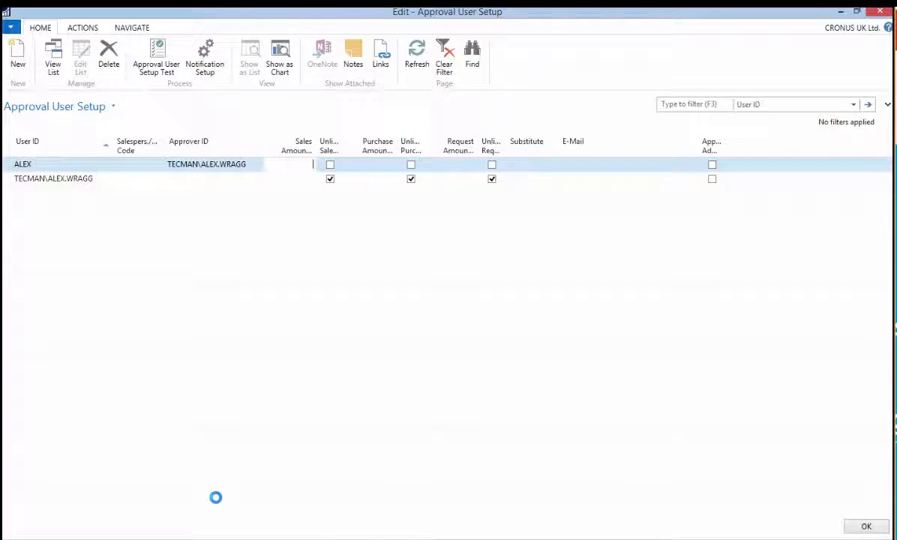
type("100")
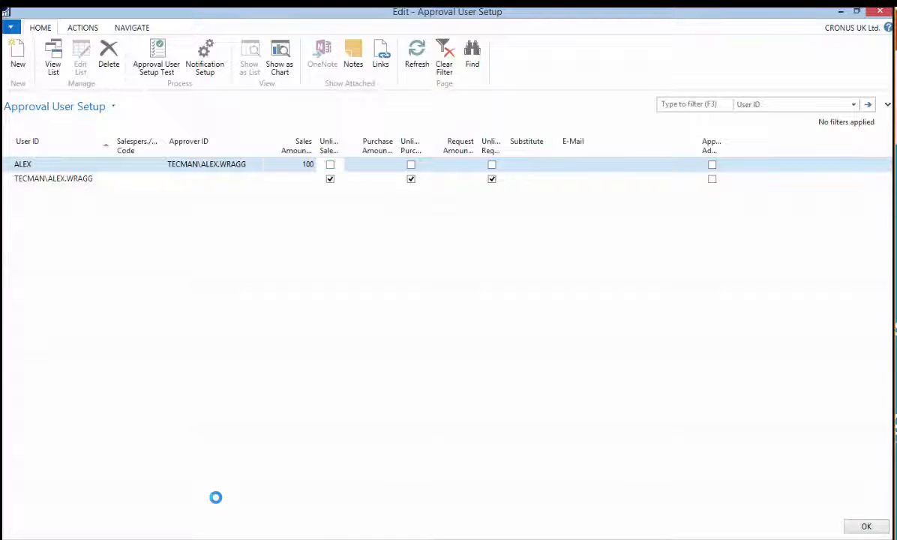
key("Tab")
type("100")
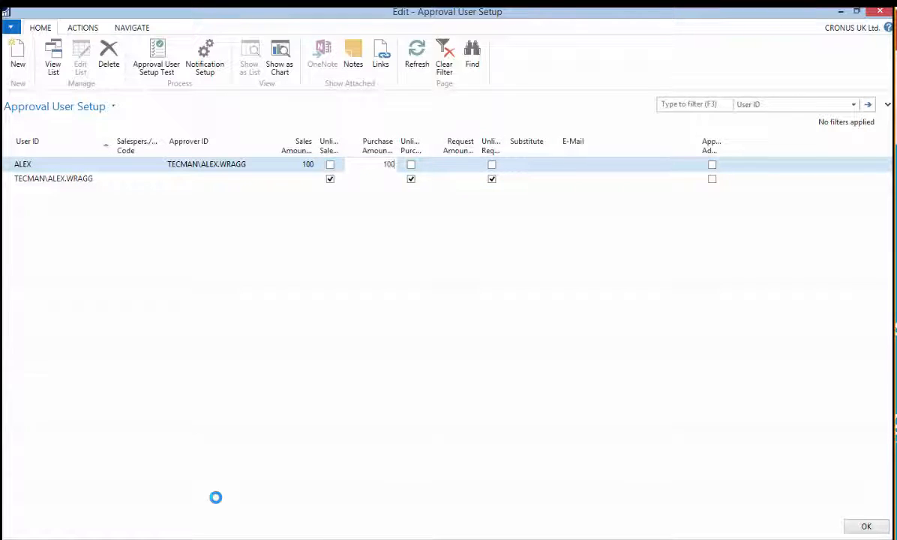
Step: Go through the remaining request limit, Substitute and E-Mail fields of the first user line, and close the Approval User Setup page
key("Tab")
key("Tab")
key("Tab")
key("Tab")
key("Tab")
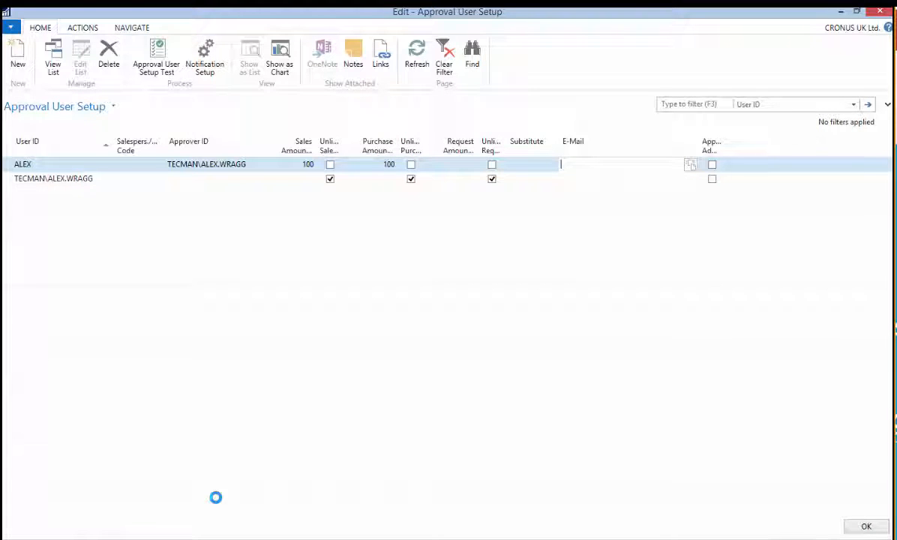
key("Down")
key("Up")
key("Escape")
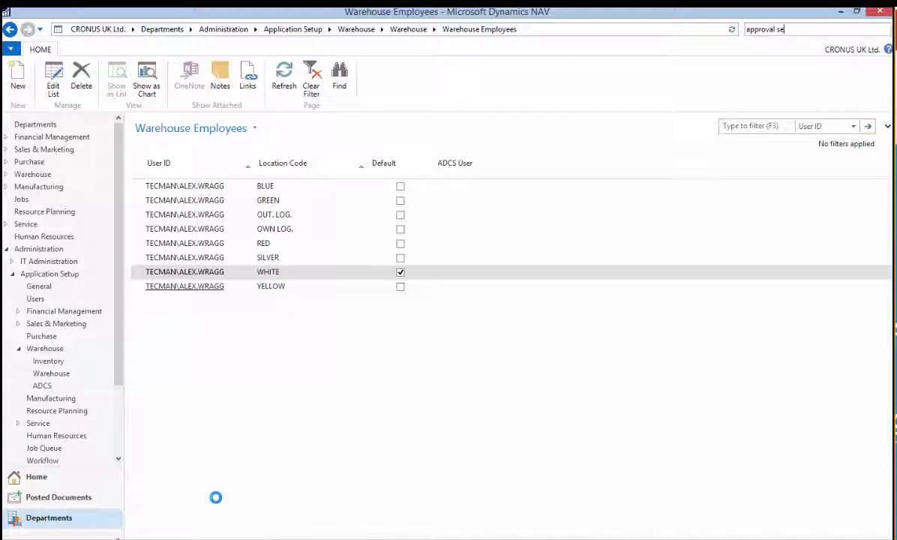
key("alt+Tab")
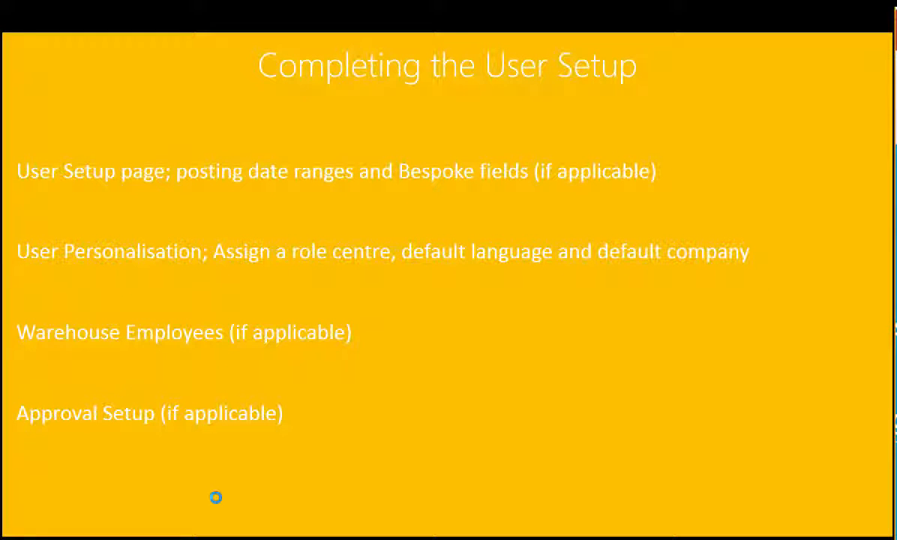
key("Right")
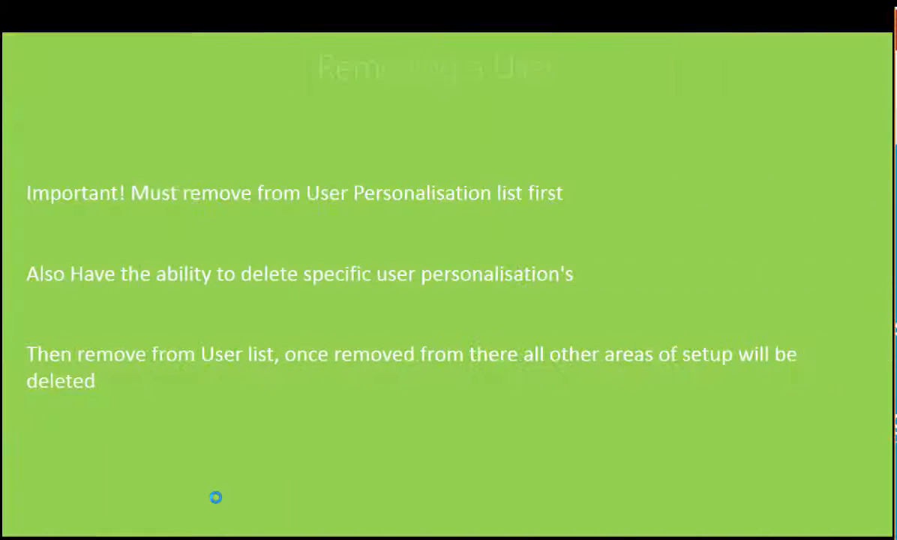
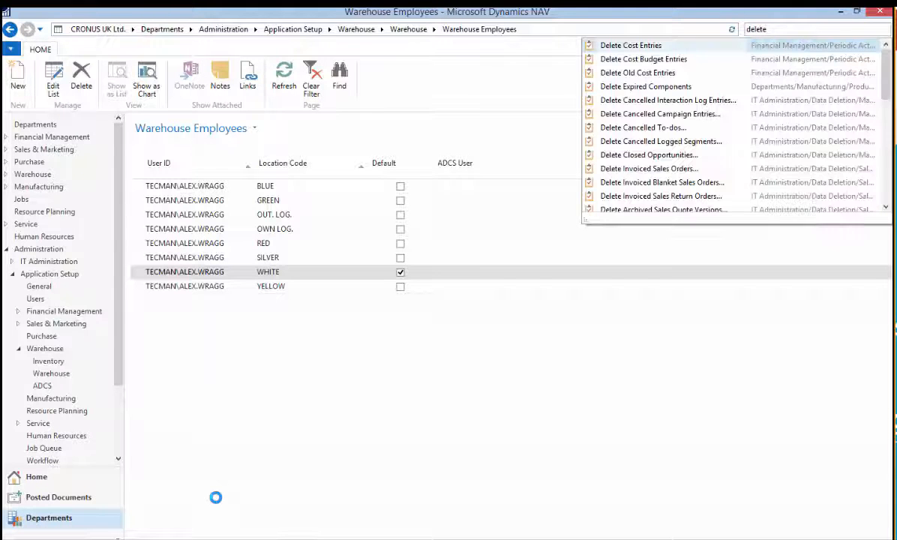
Step: Search for "delete user" and open the Delete User Personalisation page
type("user")
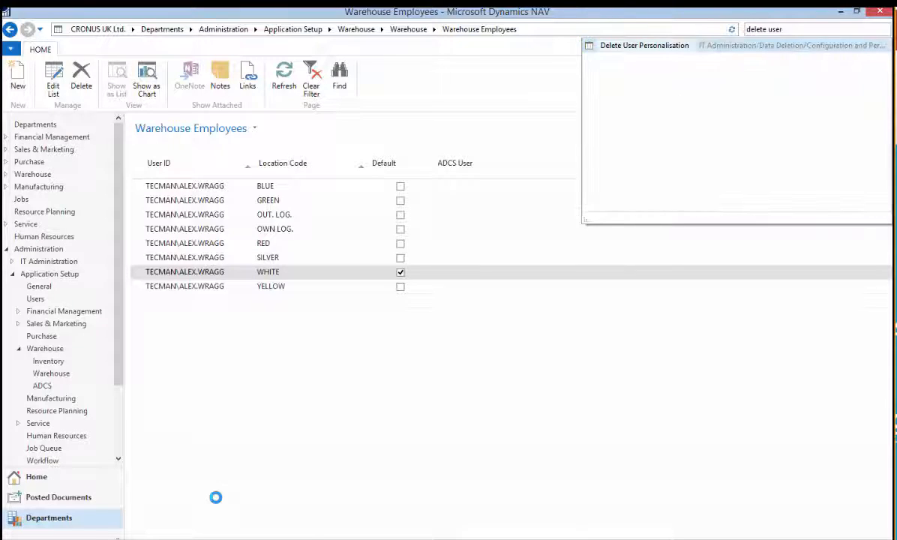
key("Return")
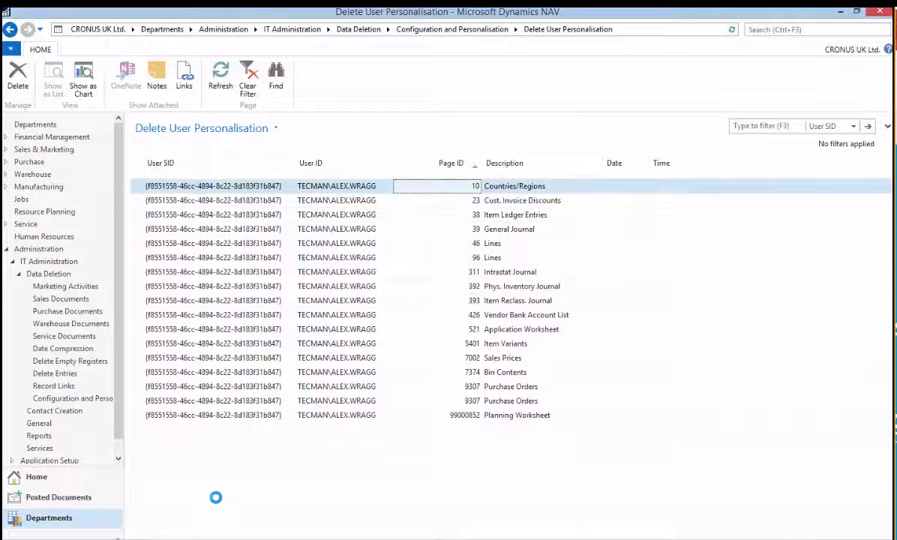
Step: Examine the personalised pages listed for the user and view the row actions for the Phys. Inventory Journal entry without deleting it
key("Down")
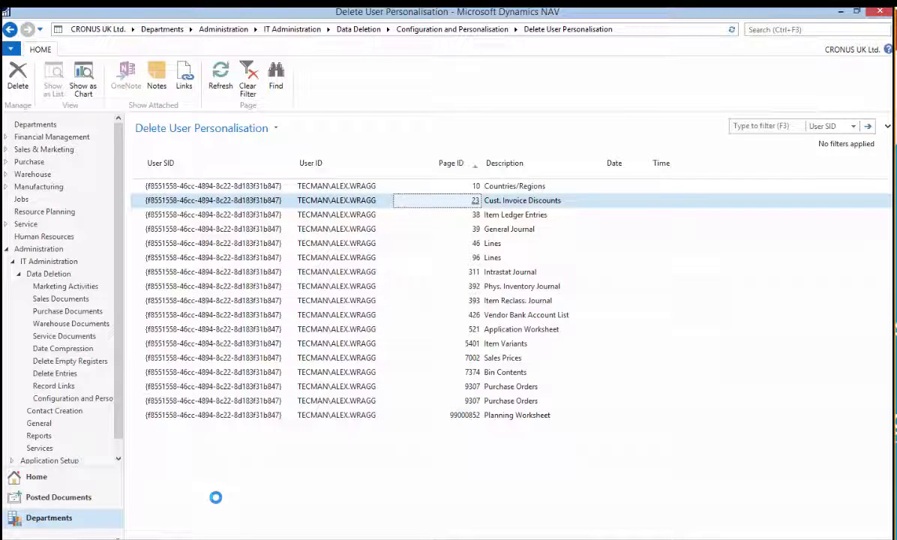
key("Up")
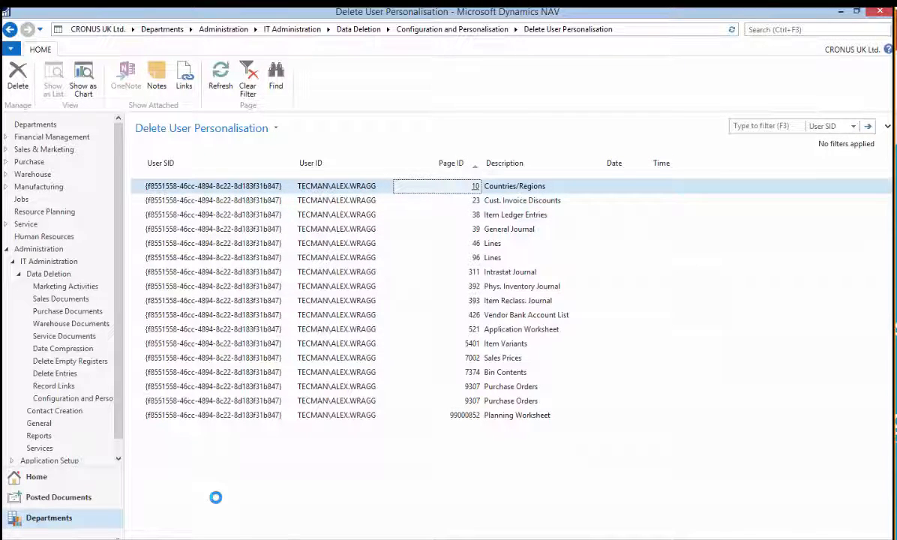
key("Down")
key("Down")
key("Down")
key("Down")
key("Down")
key("Down")
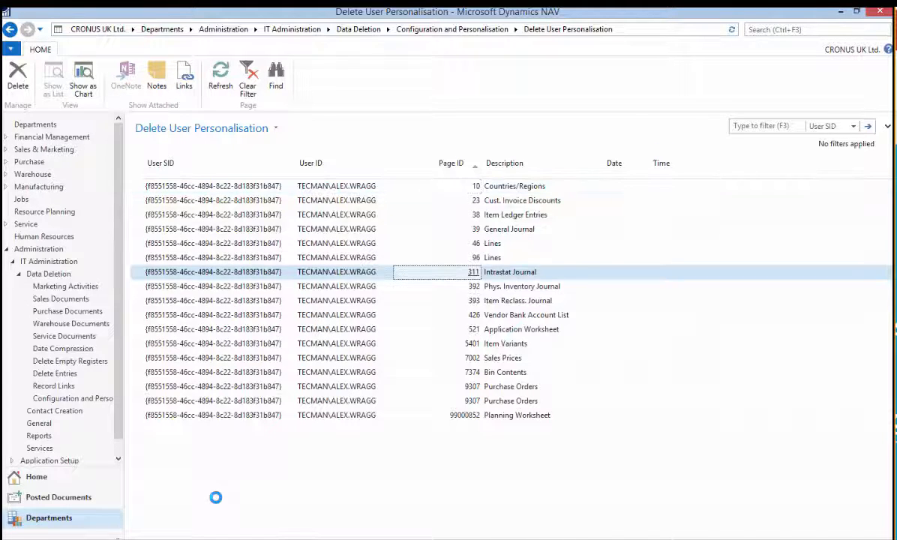
key("Down")
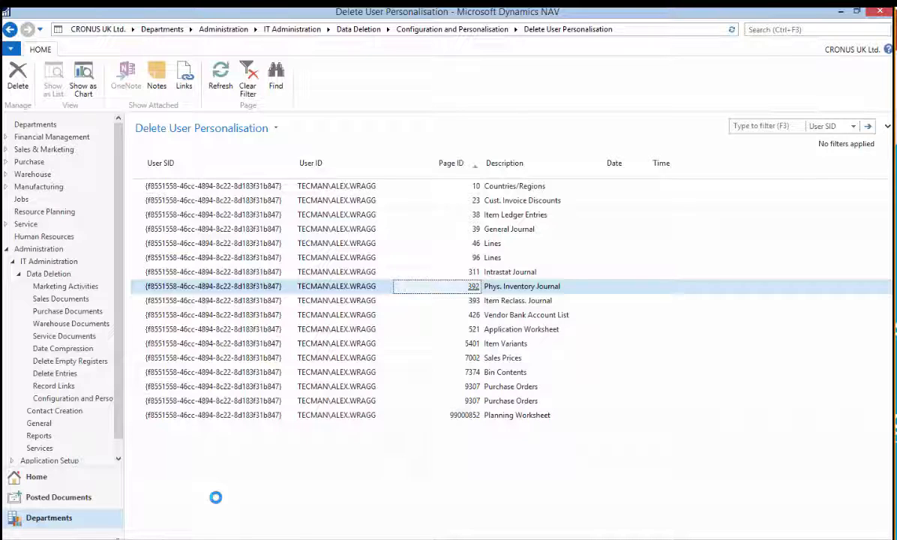
right_click(136, 287)
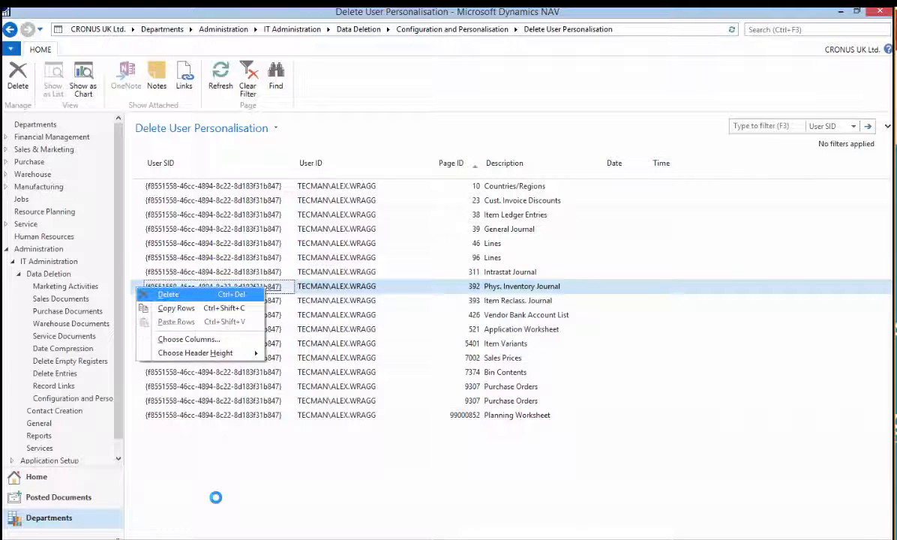
left_click(624, 286)
Step: Search for "user pers", open the User Personalisation list and view the row actions for the domain user's line
left_click(788, 29)
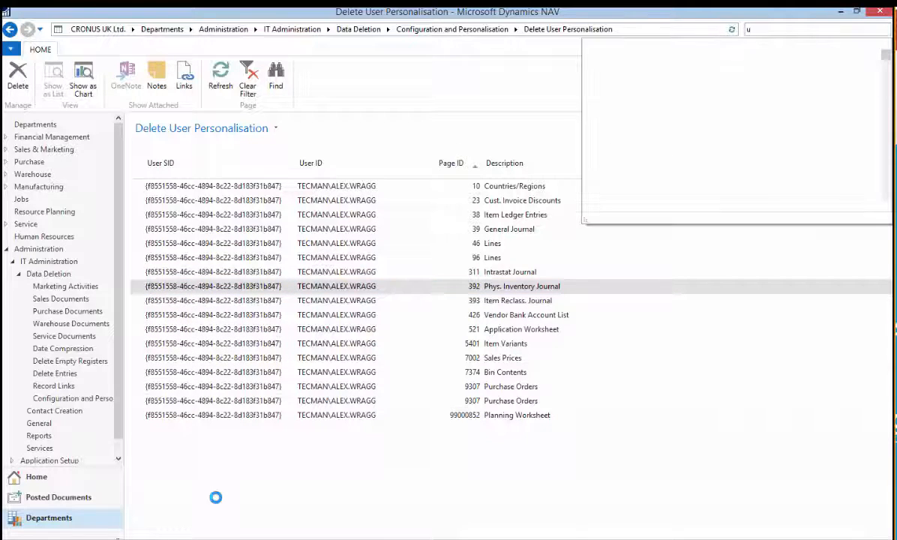
type("user ")
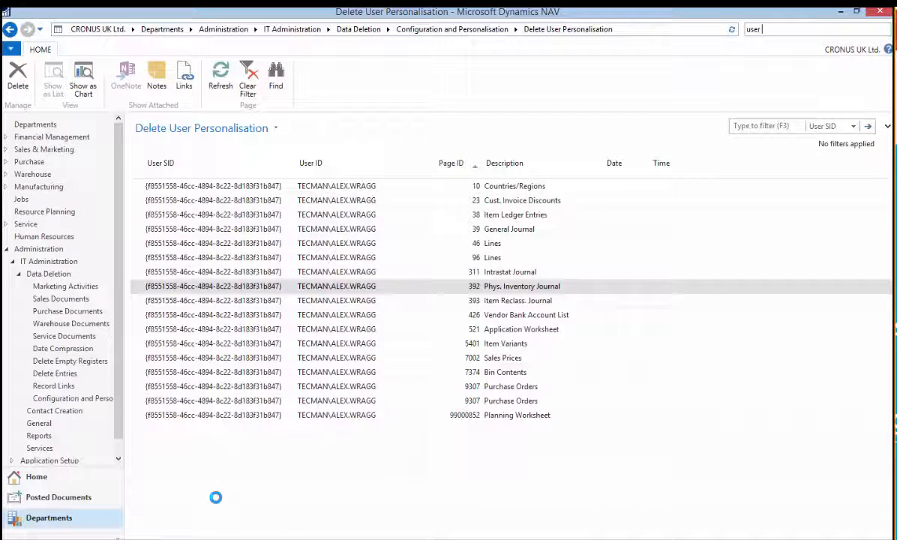
type("pers")
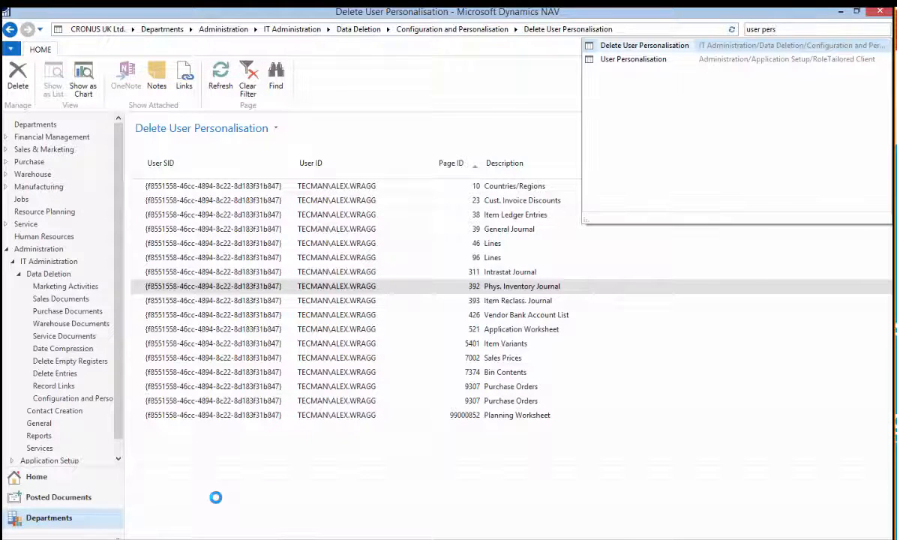
left_click(633, 59)
right_click(137, 204)
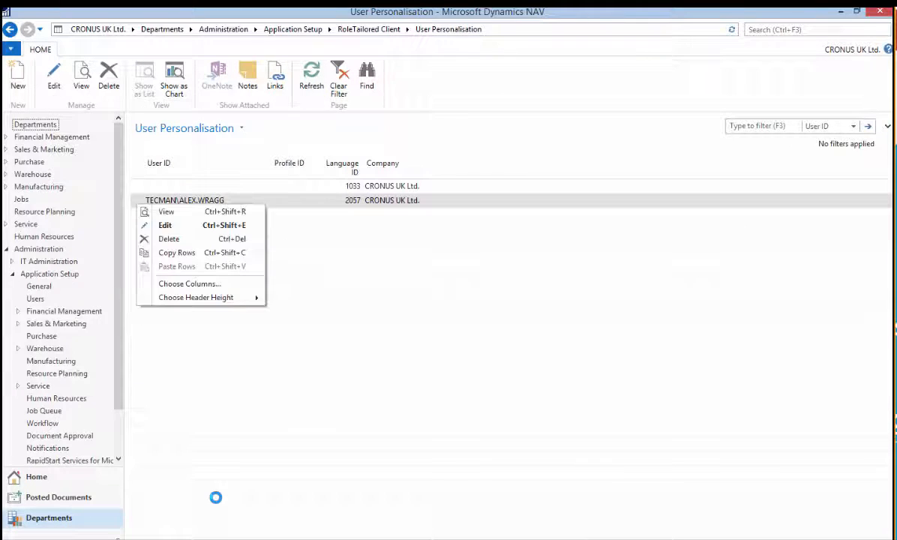
Step: Search for "users" and open the Users list under IT Administration
left_click(786, 29)
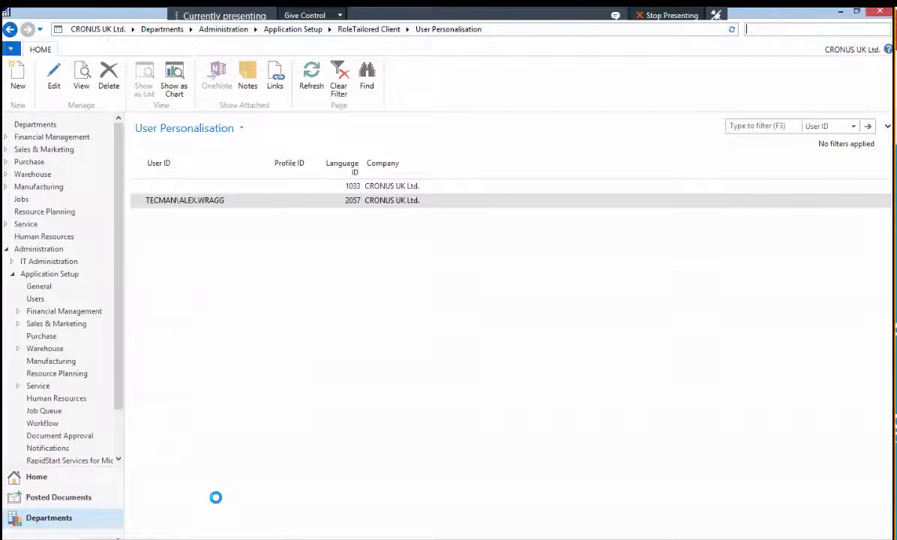
type("use")
key("BackSpace")
type("r")
key("BackSpace")
type("e")
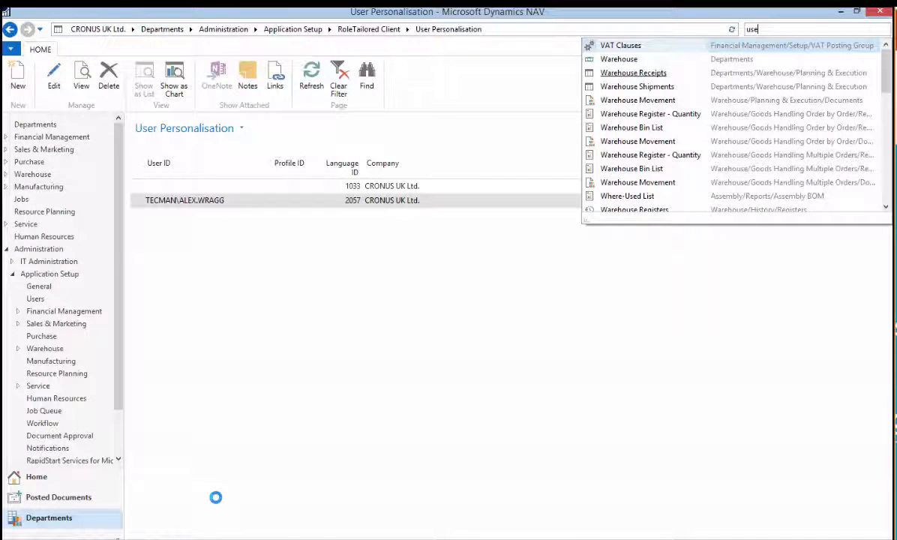
type("rs")
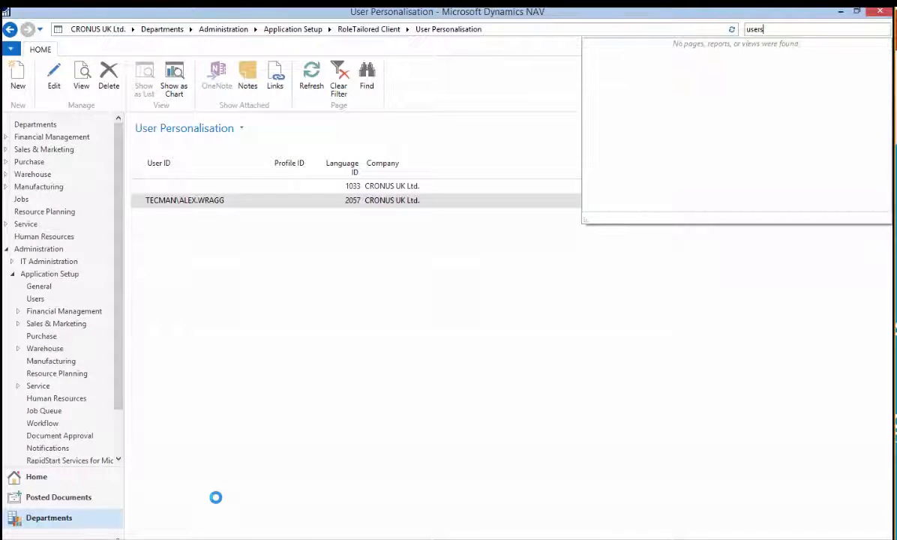
key("Return")
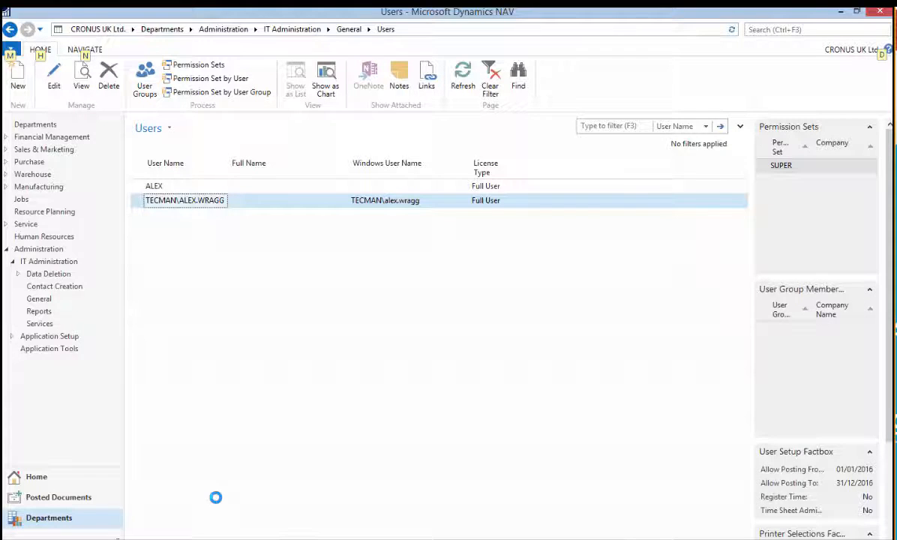
key("alt+Tab")
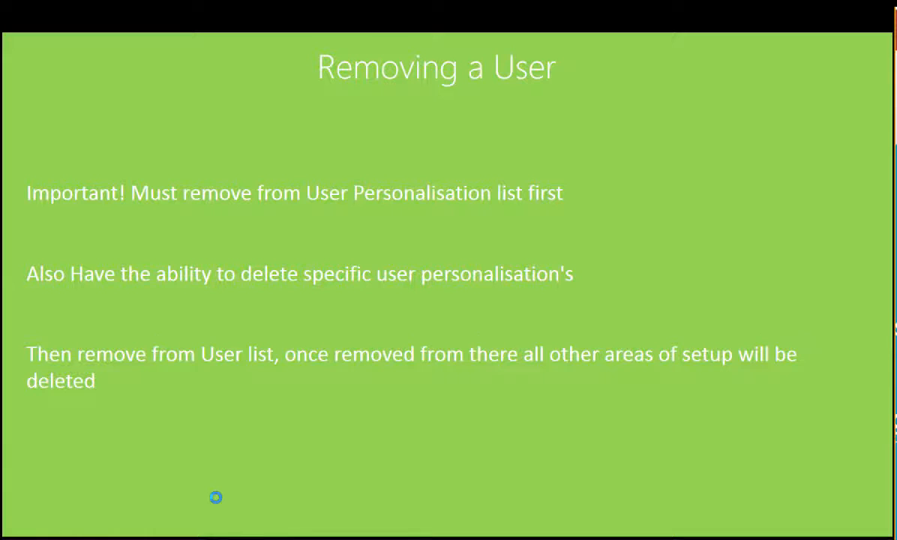
key("Right")
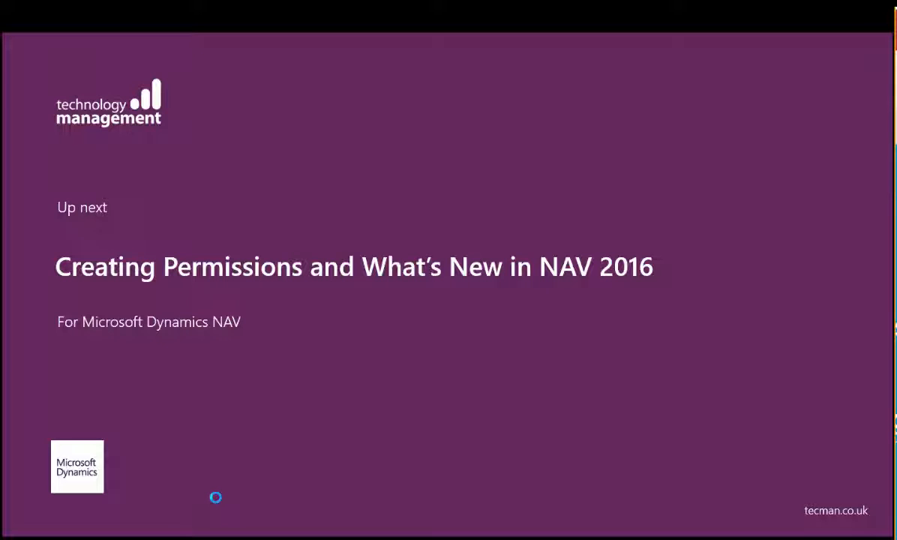
left_click(215, 497)
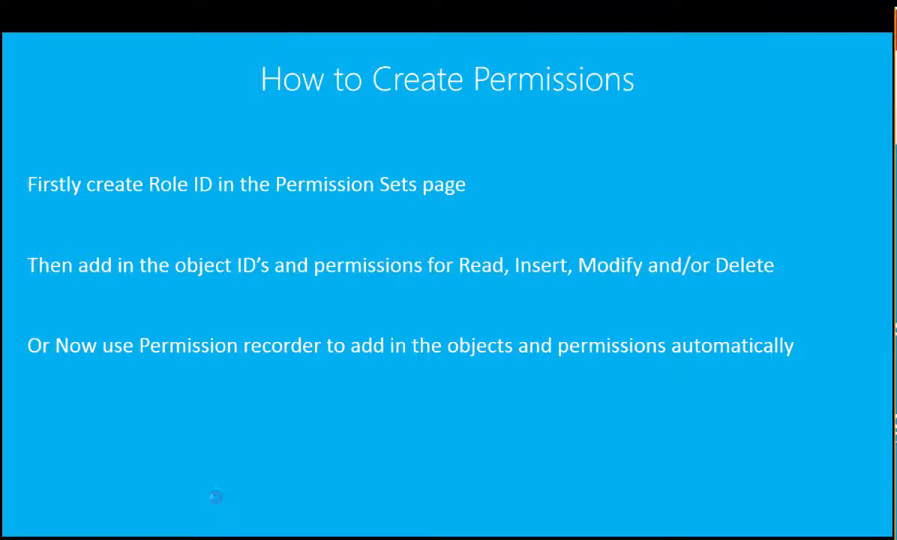
Step: Switch to the Permission Sets page in Dynamics NAV and select the BASIC set to view the permissions it contains
key("alt+Tab")
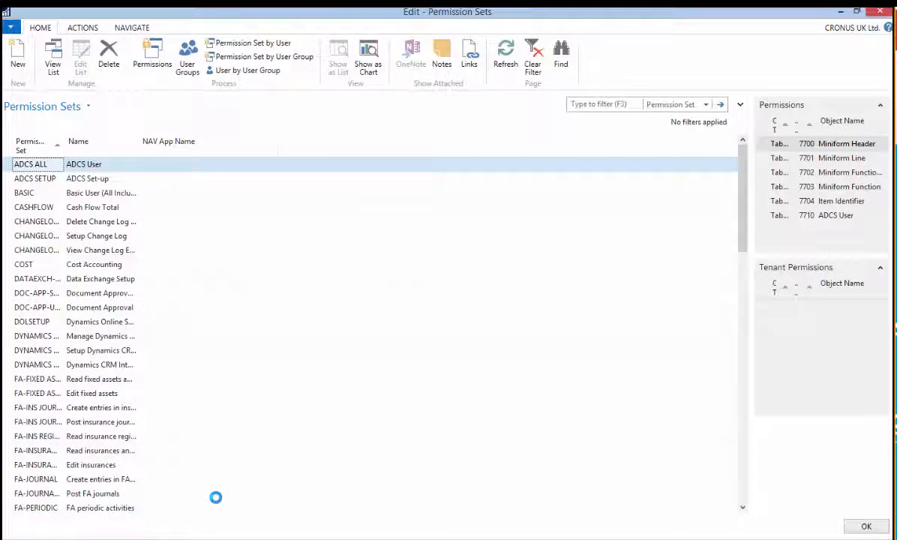
scroll(215, 498, "down", 4)
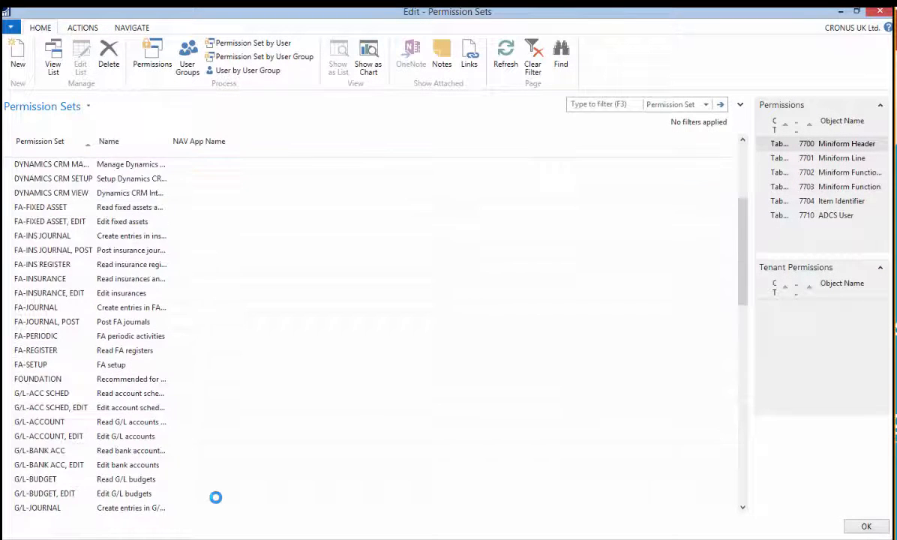
key("Down")
key("Down")
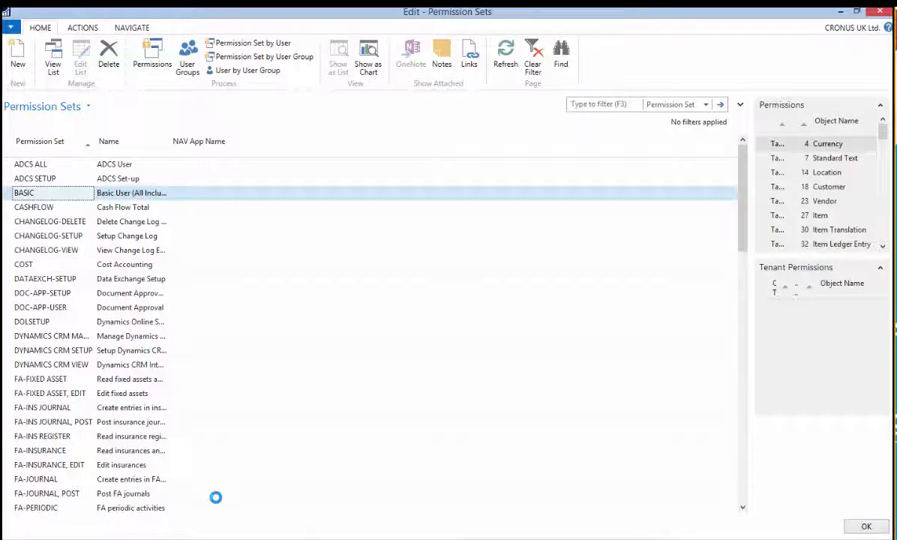
Step: Add a permission set named CRONUS- PURCHASE on a new line at the end of the permission sets list
scroll(216, 498, "down", 8)
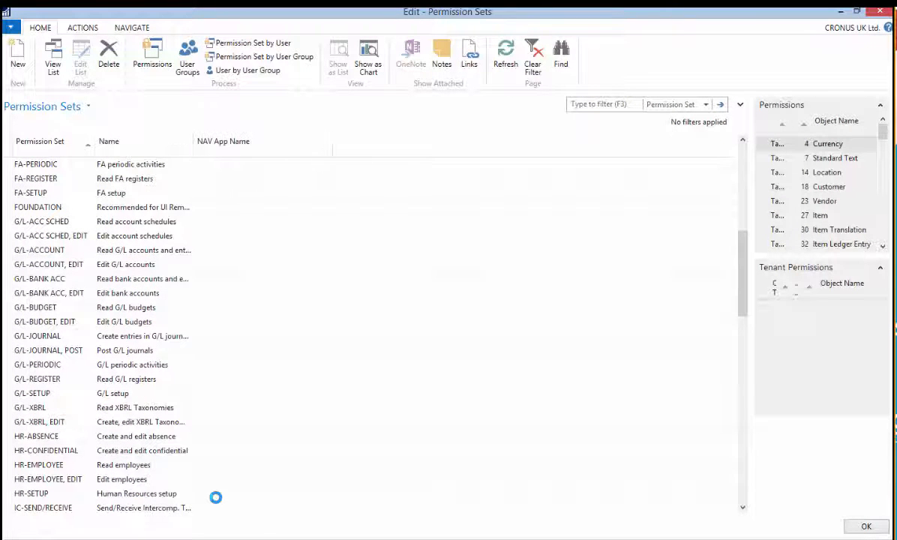
scroll(216, 497, "down", 10)
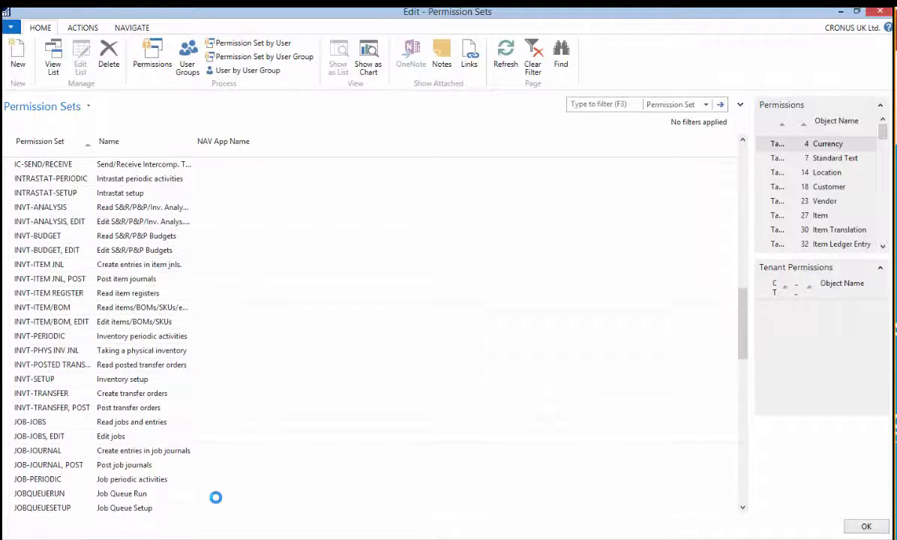
scroll(216, 497, "down", 15)
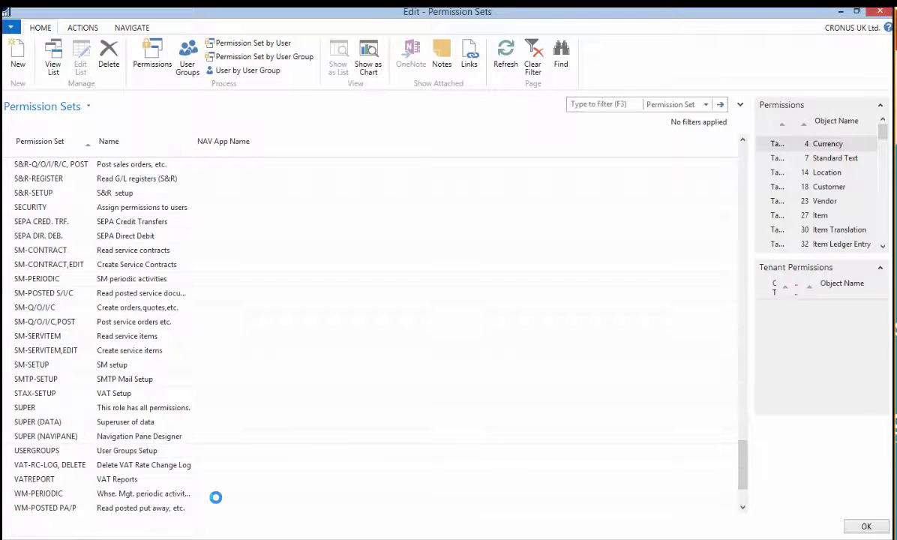
left_click(215, 495)
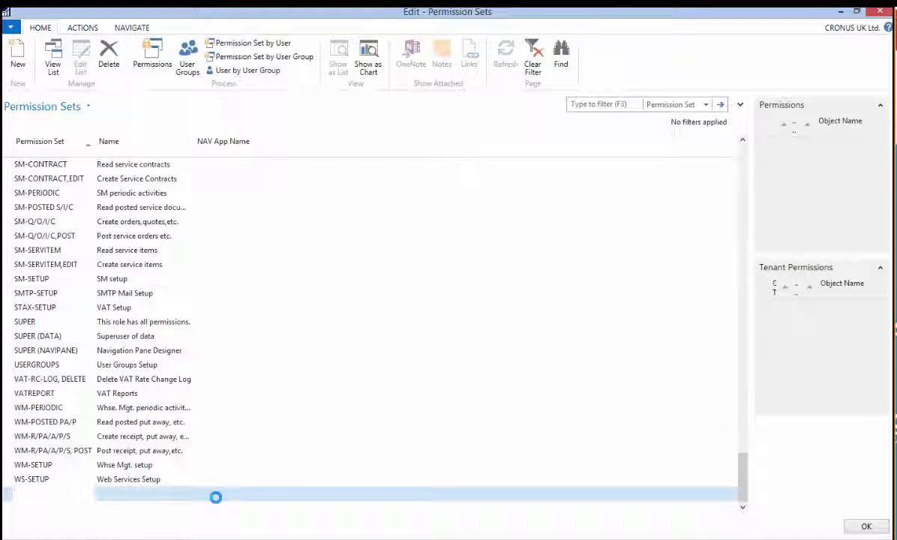
type("Cronus- purchase")
key("Tab")
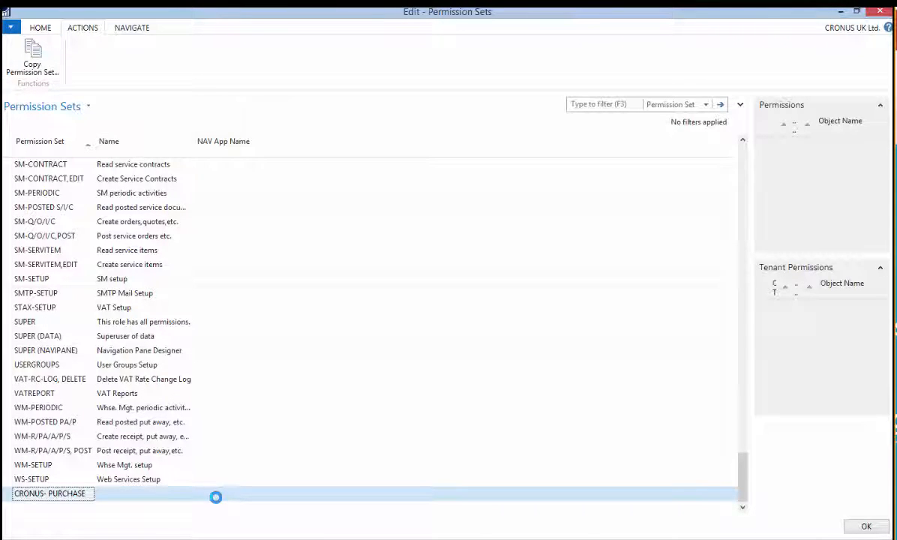
Step: Copy the P&P-Q/O/I/R/C permission set to a new permission set named NEW PURCHASE
scroll(216, 498, "up", 5)
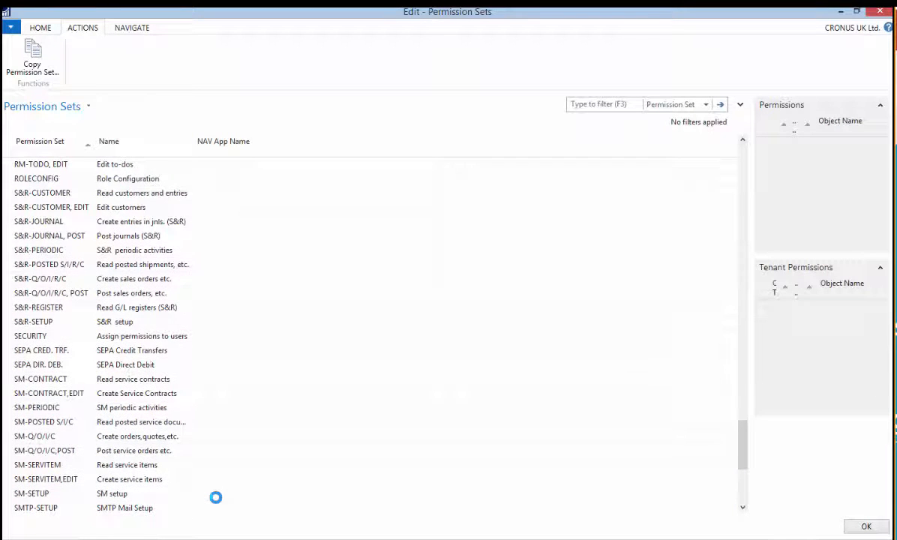
scroll(216, 498, "up", 14)
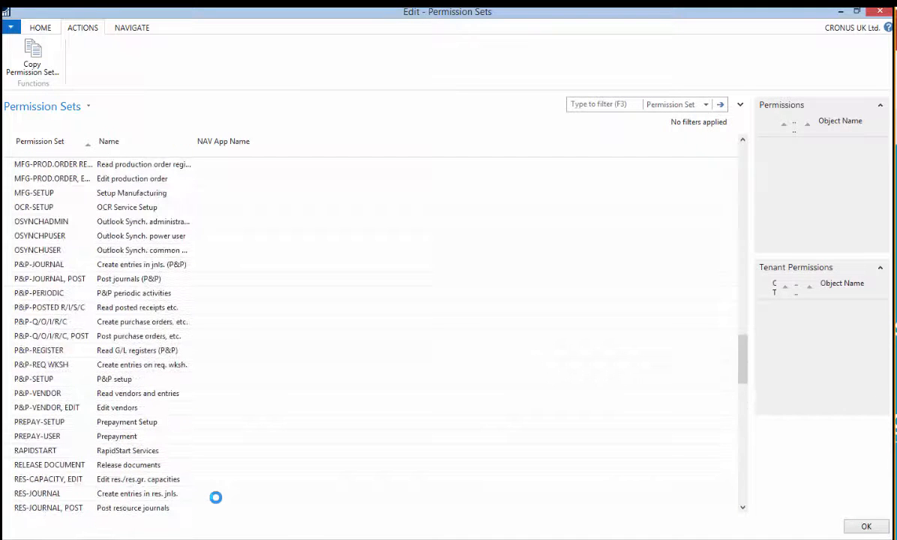
left_click(52, 322)
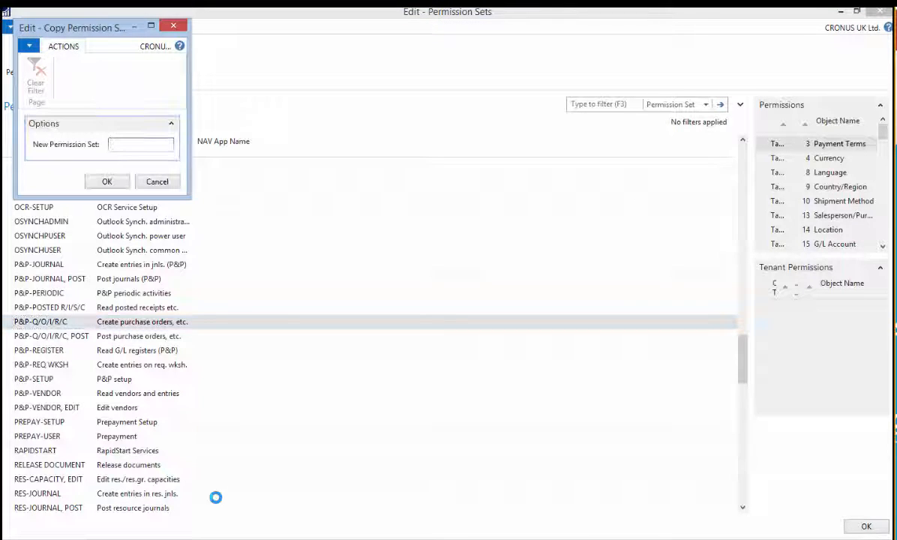
type("purchase")
key("Return")
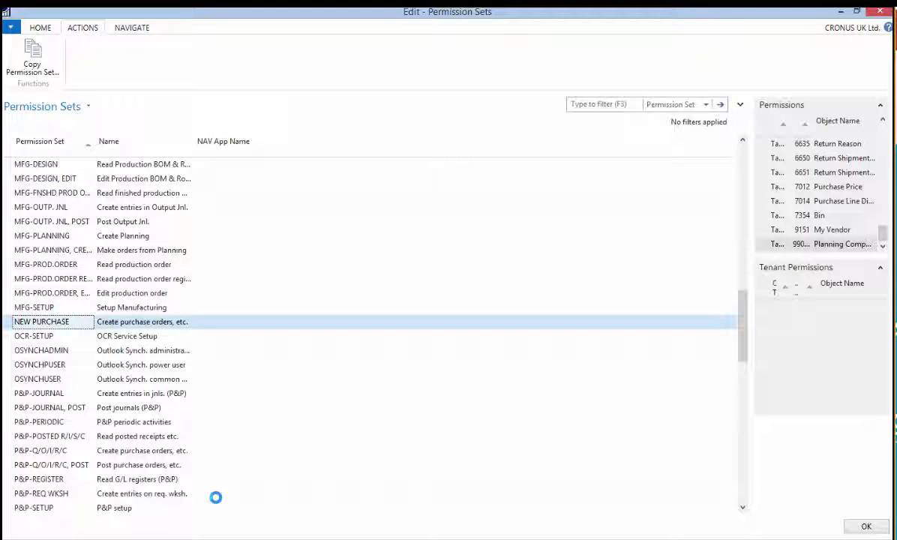
Step: Locate the original P&P-Q/O/I/R/C permission set in the list and open its permissions
scroll(215, 497, "down", 20)
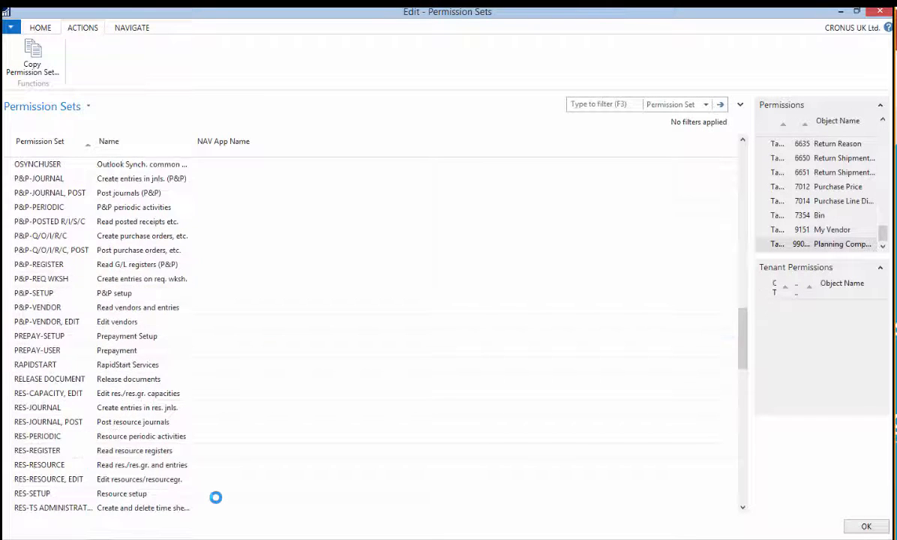
scroll(215, 497, "up", 20)
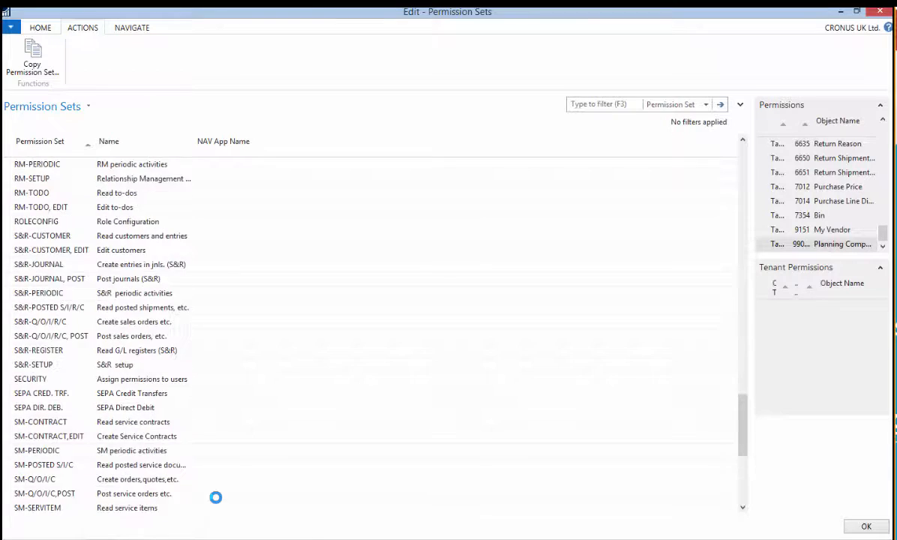
scroll(215, 497, "up", 6)
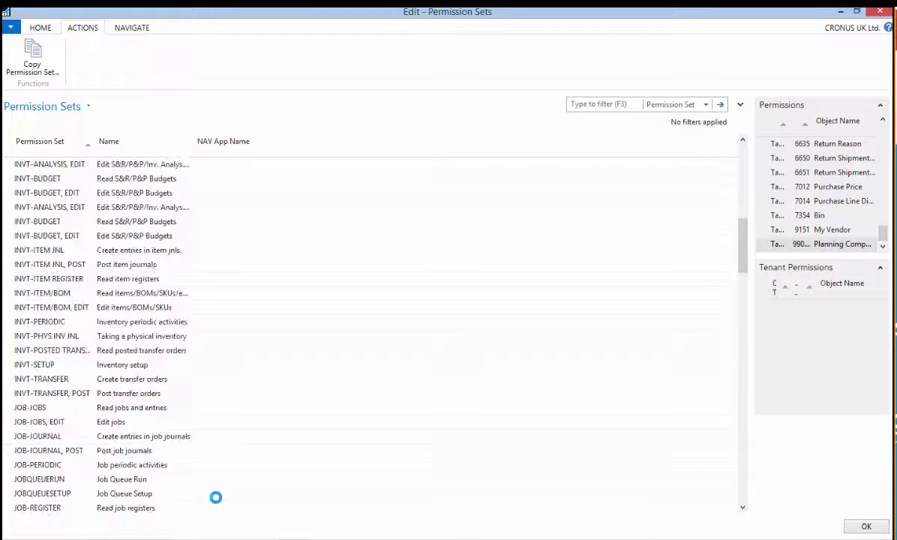
scroll(216, 497, "down", 15)
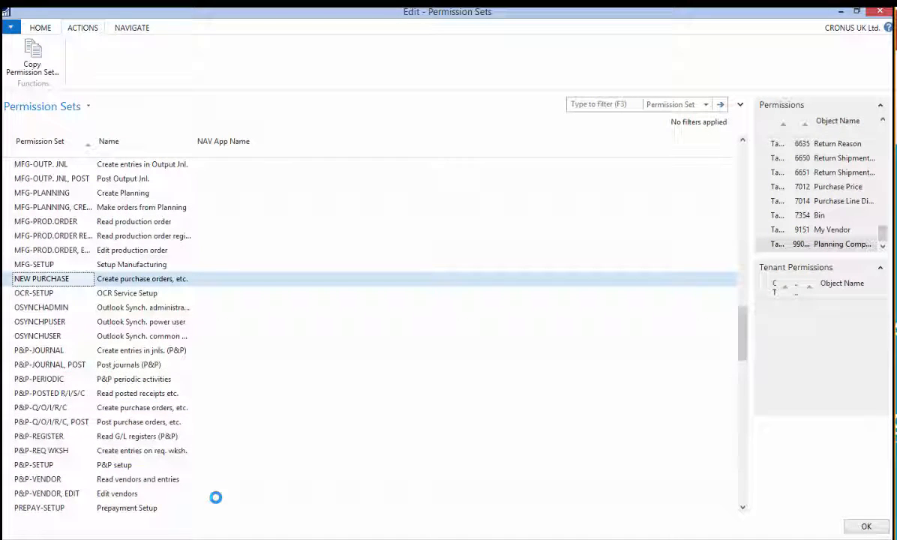
left_click(40, 407)
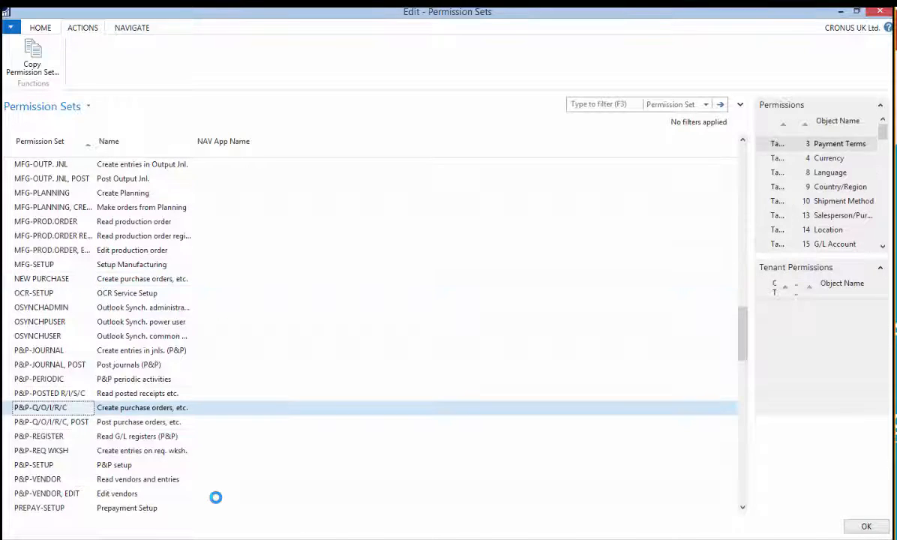
left_click(40, 28)
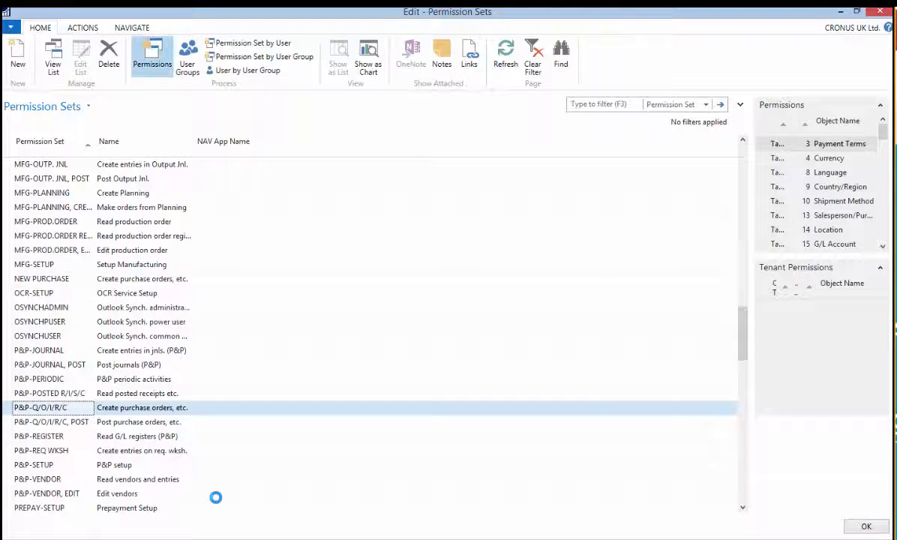
left_click(151, 58)
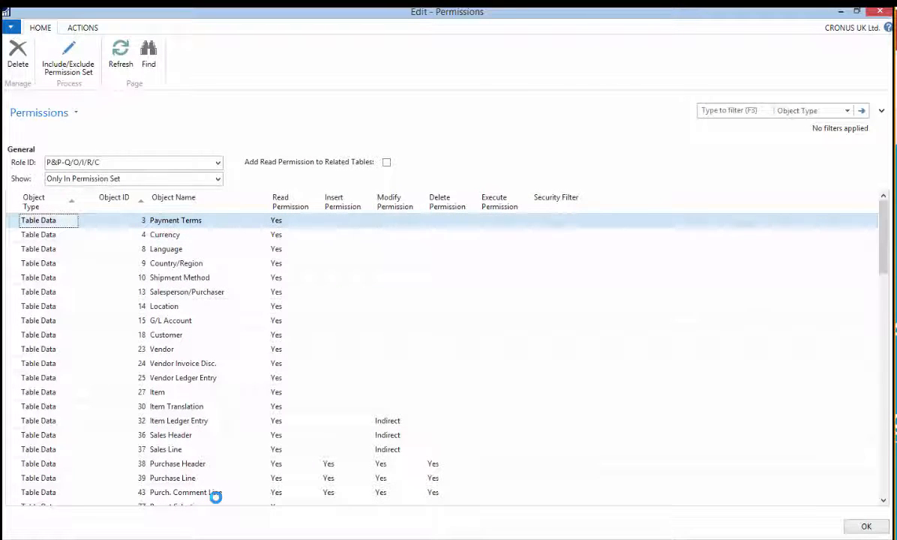
Step: Examine the read, insert, modify and delete permissions from Payment Terms to Purchase Header, and return to the permission sets list
key("Down")
key("Down")
key("Down")
key("Down")
key("Down")
key("Down")
key("Down")
key("Down")
key("Down")
key("Down")
key("Down")
key("Down")
key("Down")
key("Down")
key("Down")
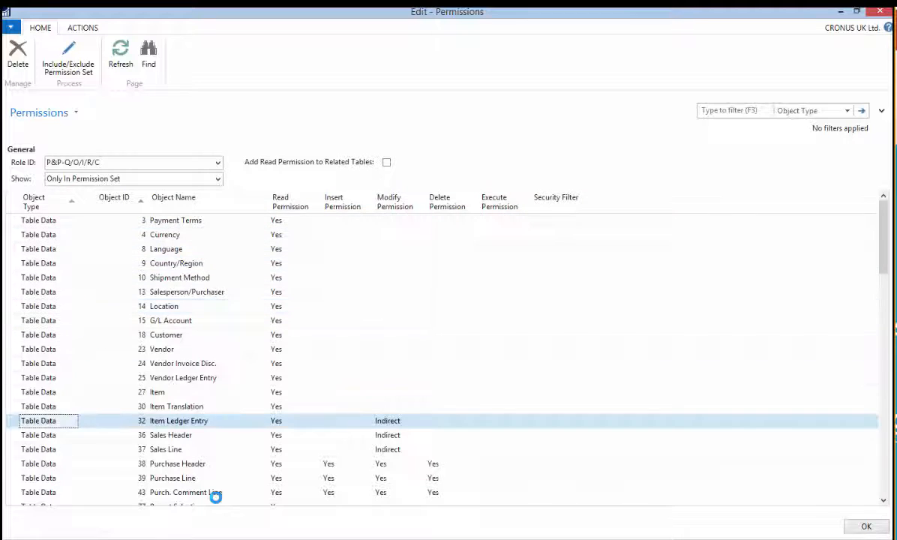
key("Down")
key("Down")
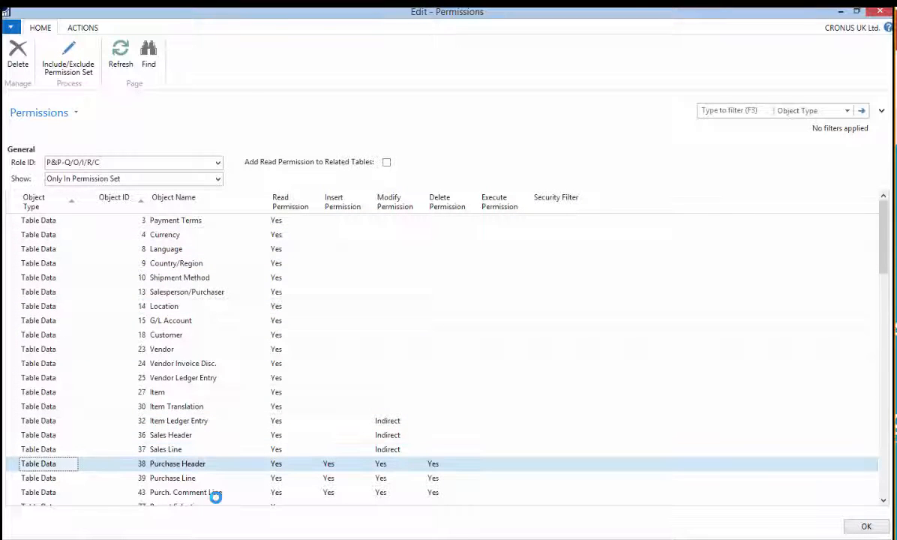
key("Up")
key("Up")
key("Up")
key("Up")
key("Up")
key("Up")
key("Up")
key("Up")
key("Up")
key("Up")
key("Up")
key("Up")
key("Up")
key("Up")
key("Up")
key("Up")
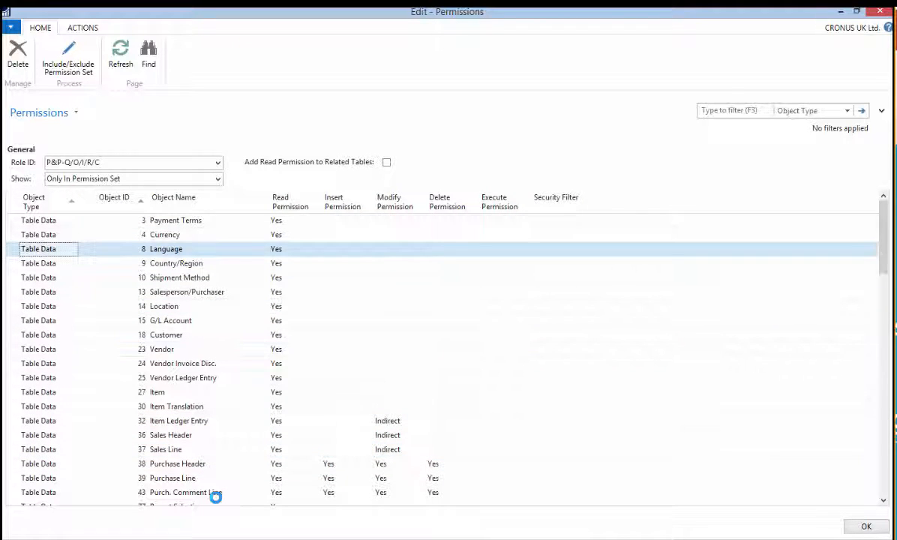
key("Up")
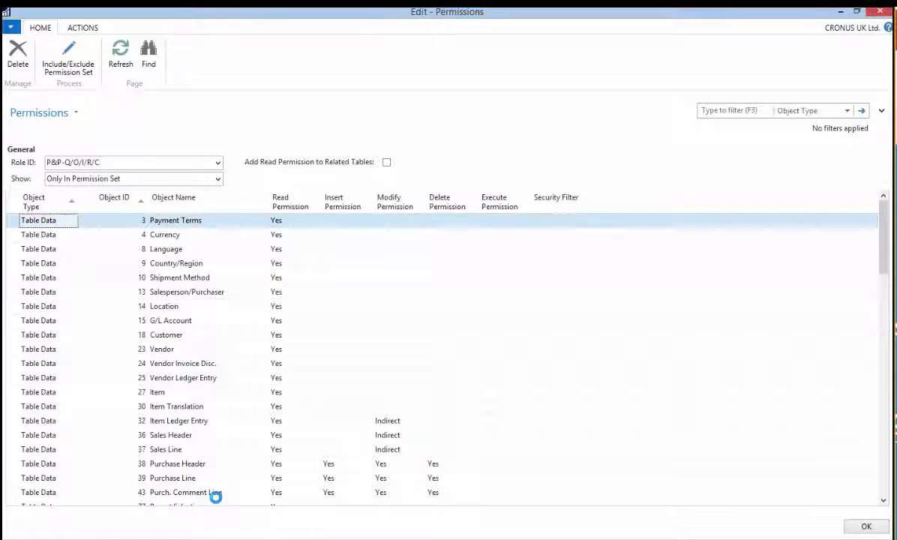
key("Escape")
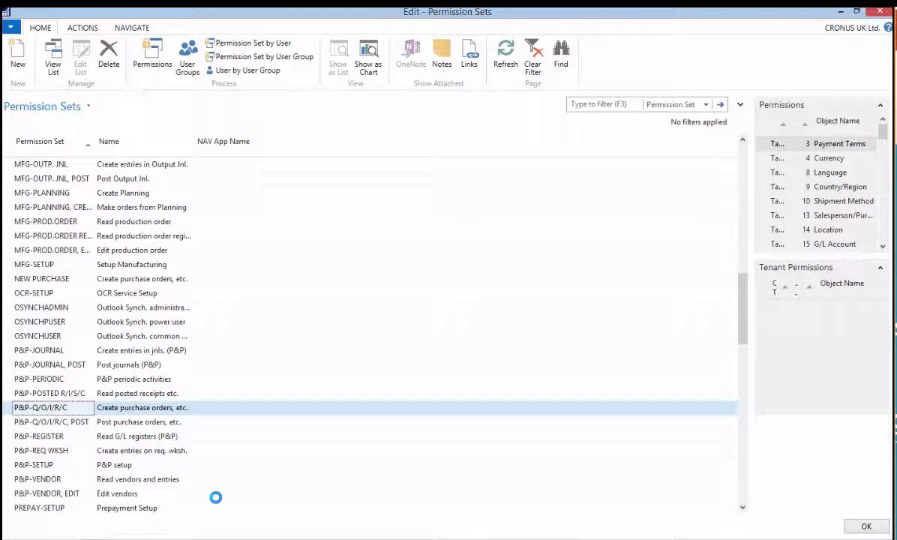
Step: Find the CRONUS- PURCHASE permission set and open its permissions
scroll(216, 497, "down", 3)
scroll(215, 497, "down", 7)
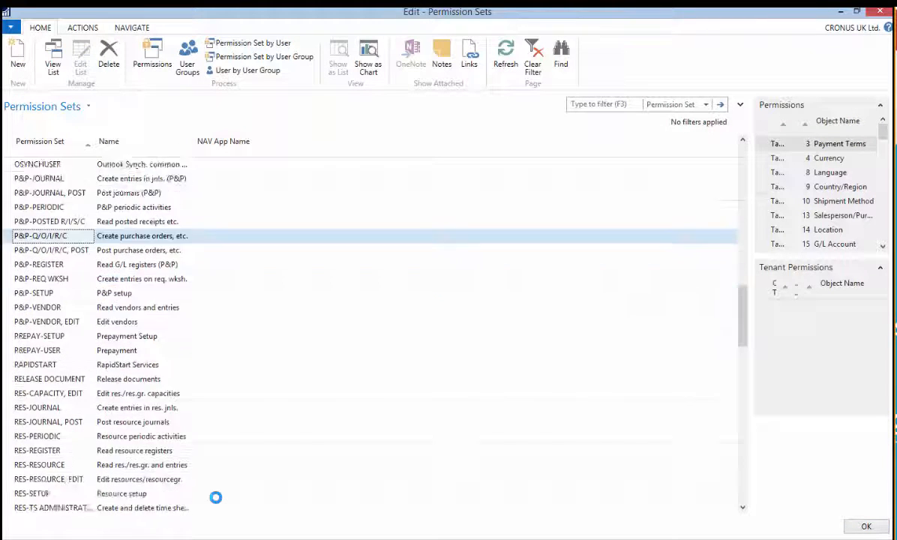
scroll(215, 497, "down", 11)
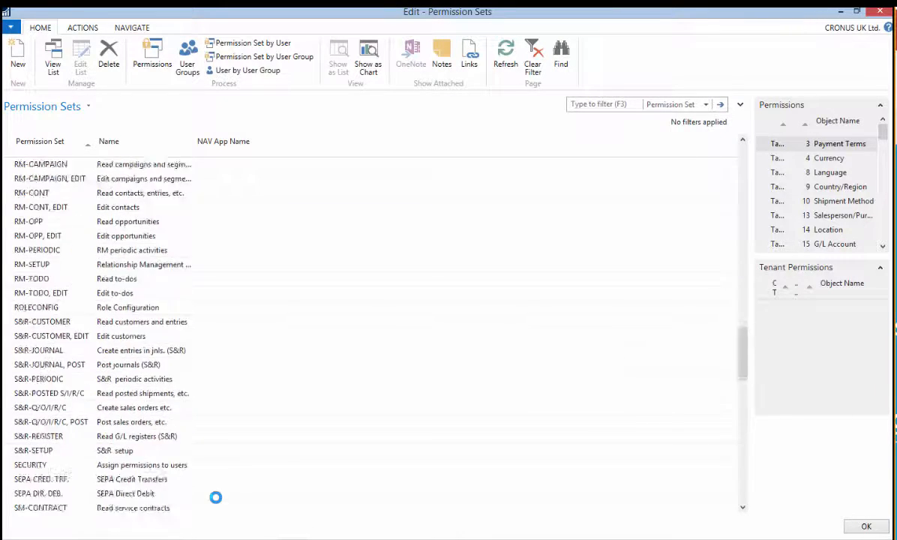
scroll(215, 497, "up", 7)
scroll(216, 498, "up", 20)
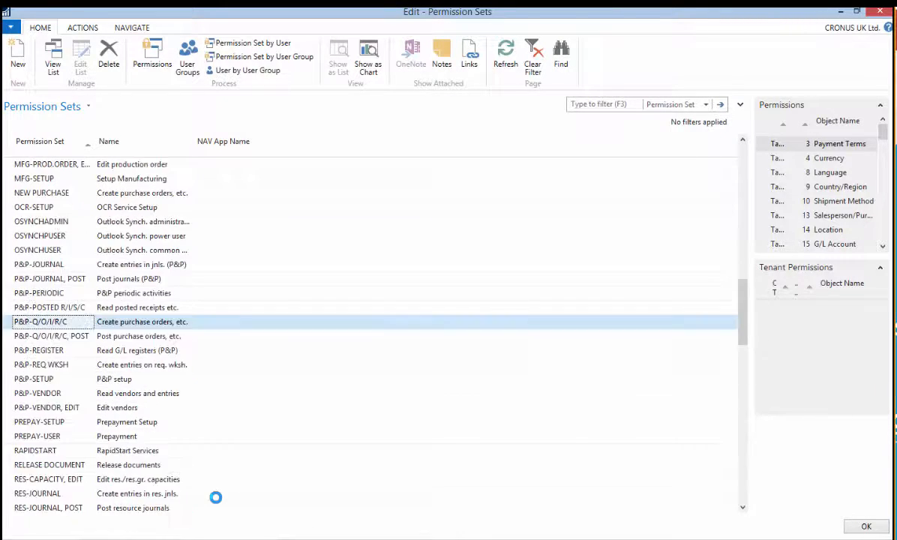
scroll(215, 497, "up", 4)
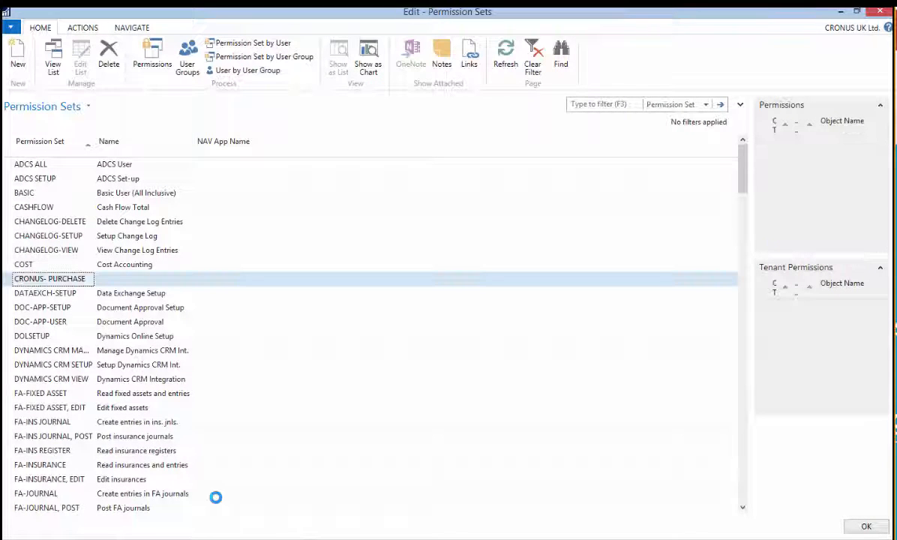
left_click(153, 55)
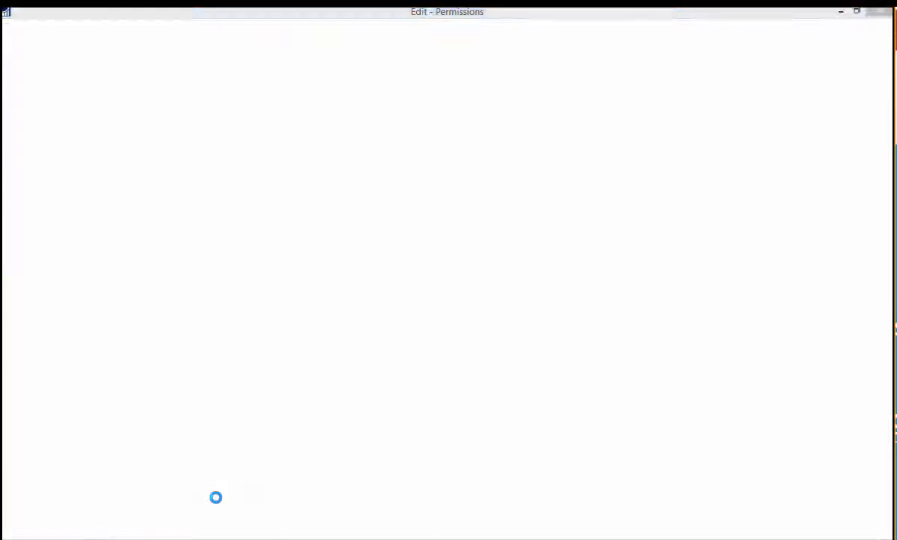
Step: View the available object types for the first permission line of CRONUS- PURCHASE, keeping Table Data
left_click(132, 220)
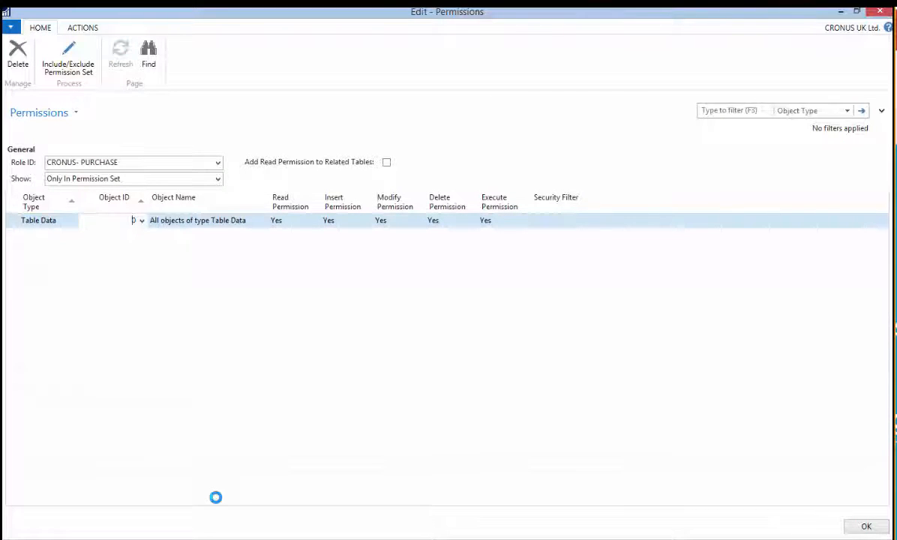
left_click(141, 220)
left_click(39, 220)
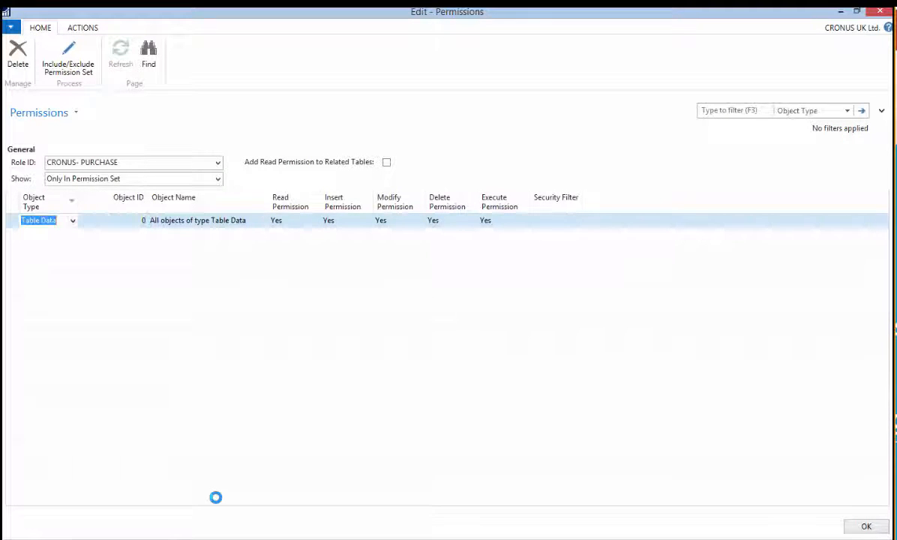
left_click(73, 221)
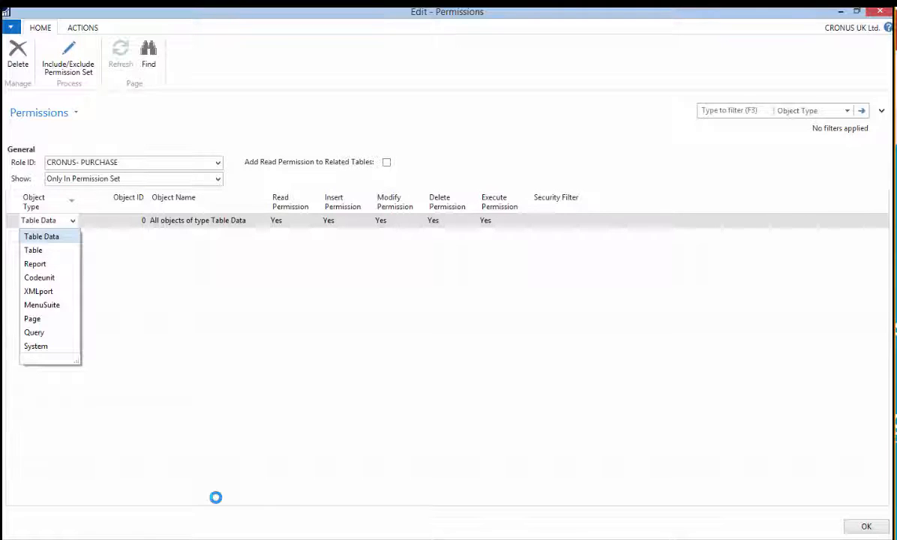
key("Escape")
left_click(73, 220)
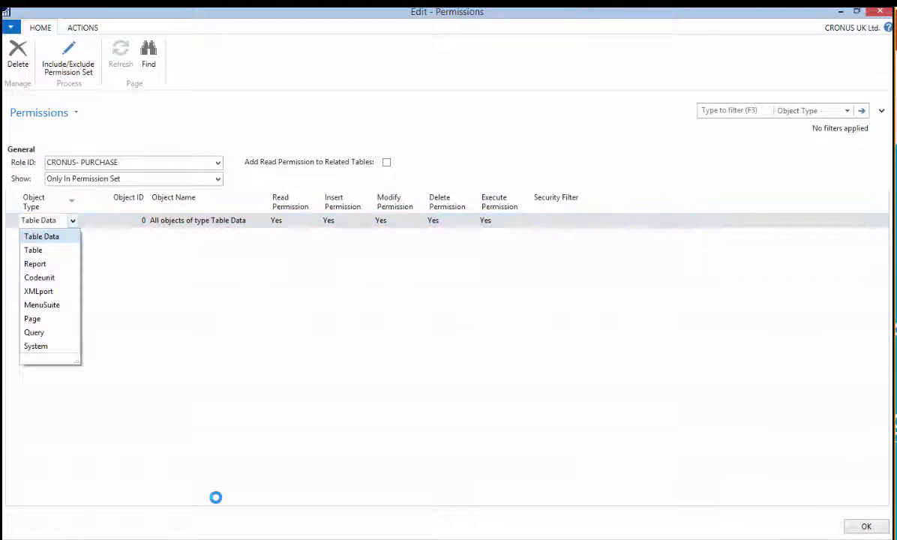
left_click(73, 220)
left_click(11, 27)
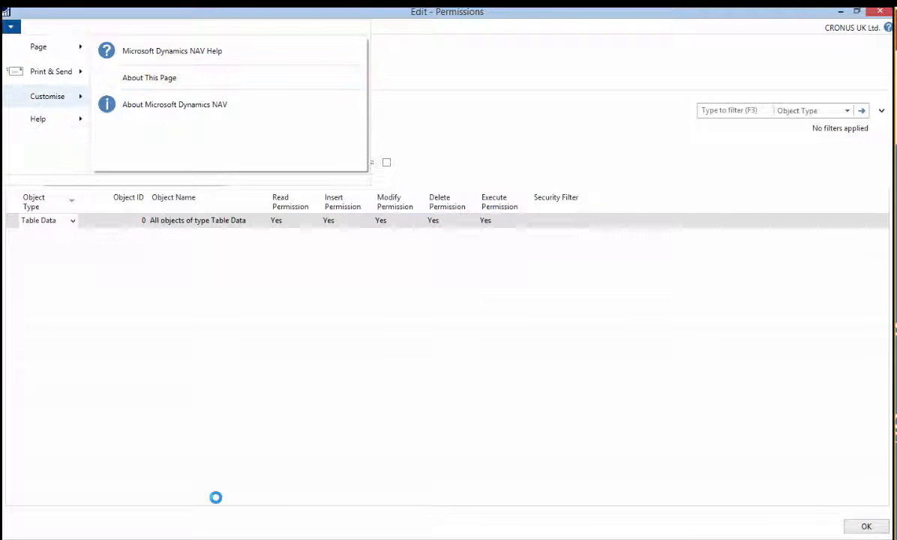
mouse_move(47, 96)
left_click(450, 150)
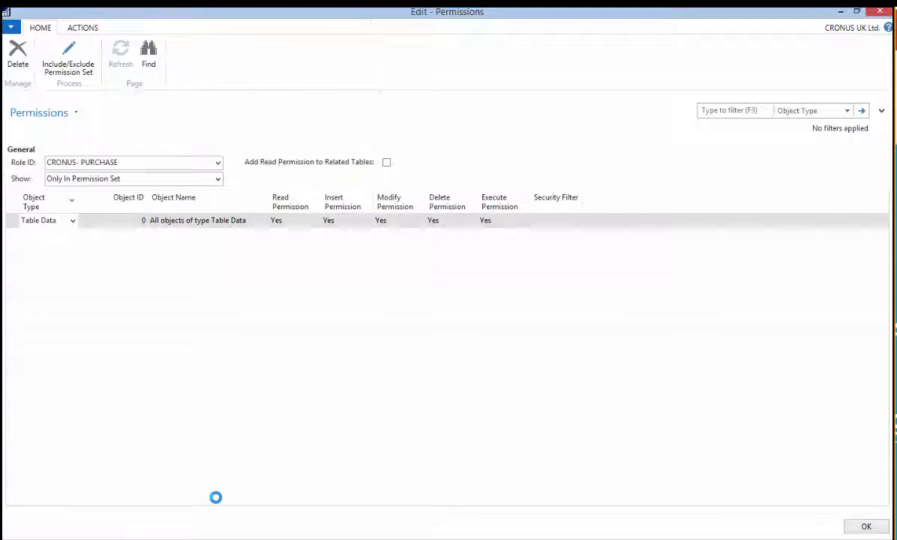
Step: Leave the object type as Table Data and open the Vendors list in the Purchase department's Order Processing area
left_click(73, 220)
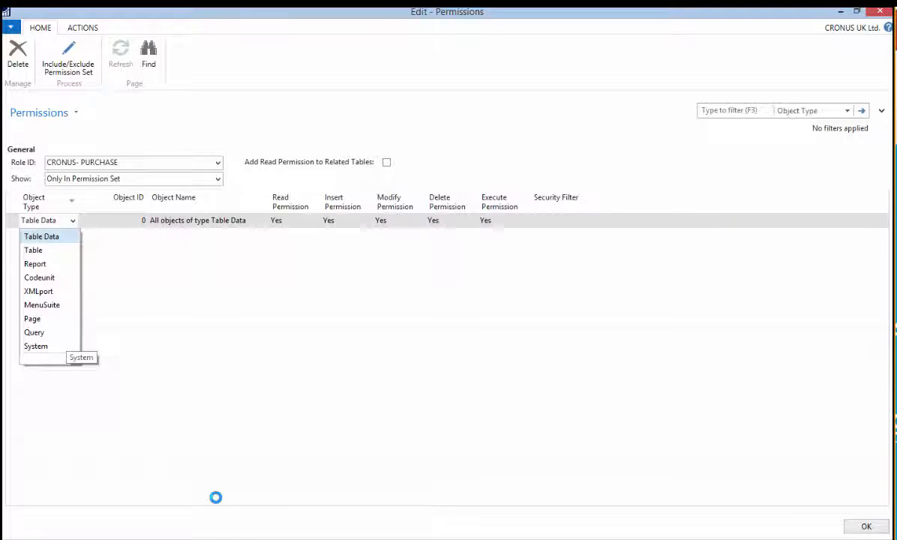
key("Escape")
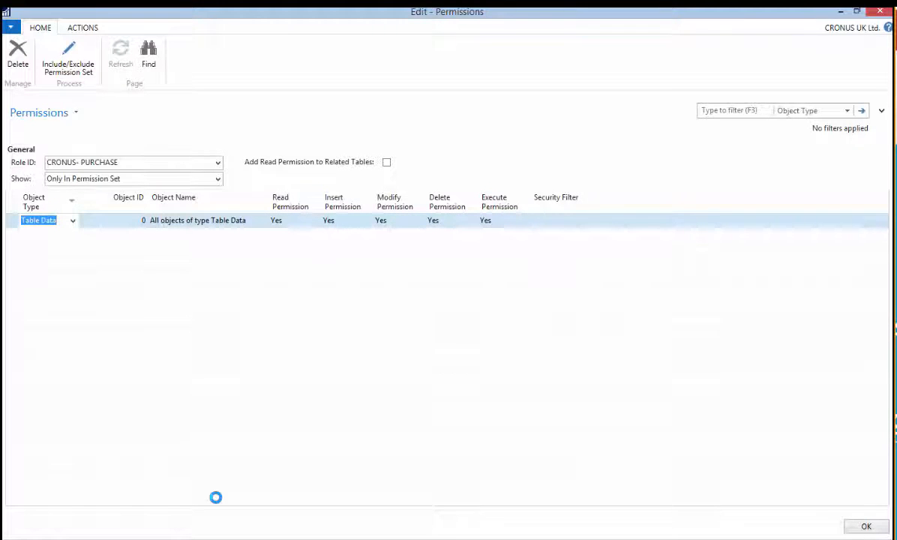
left_click(291, 539)
left_click(216, 497)
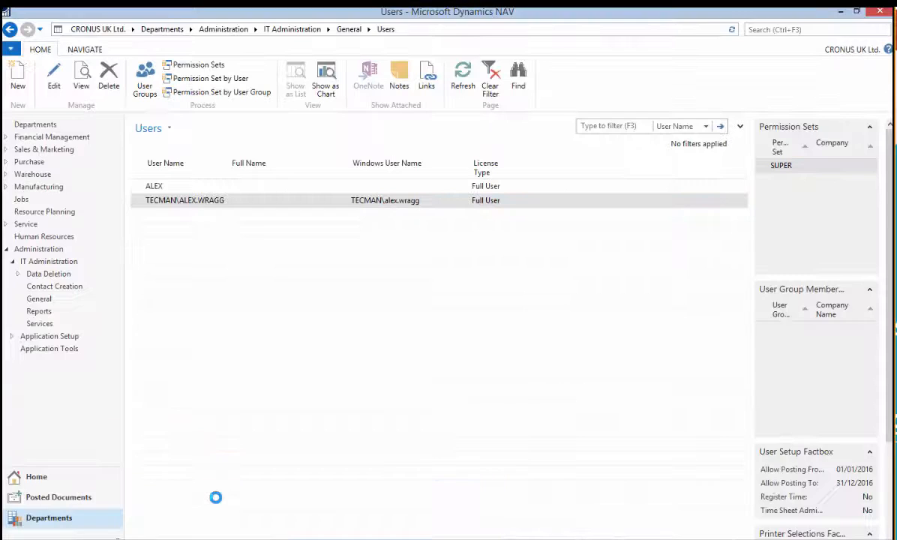
left_click(44, 150)
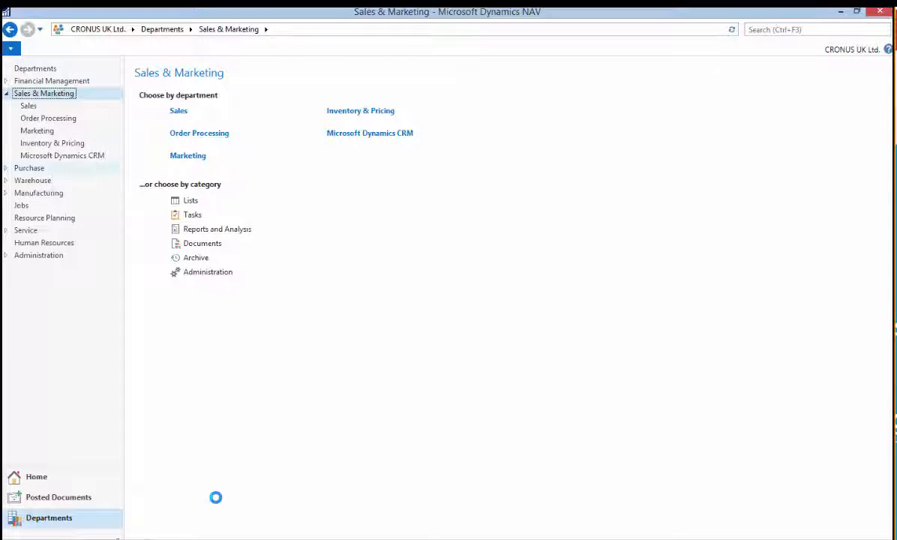
left_click(30, 168)
left_click(199, 133)
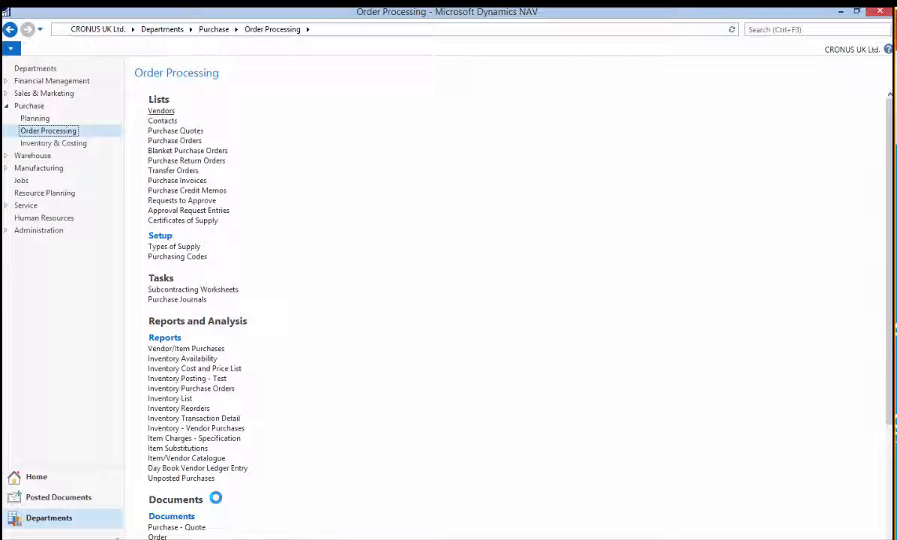
left_click(161, 110)
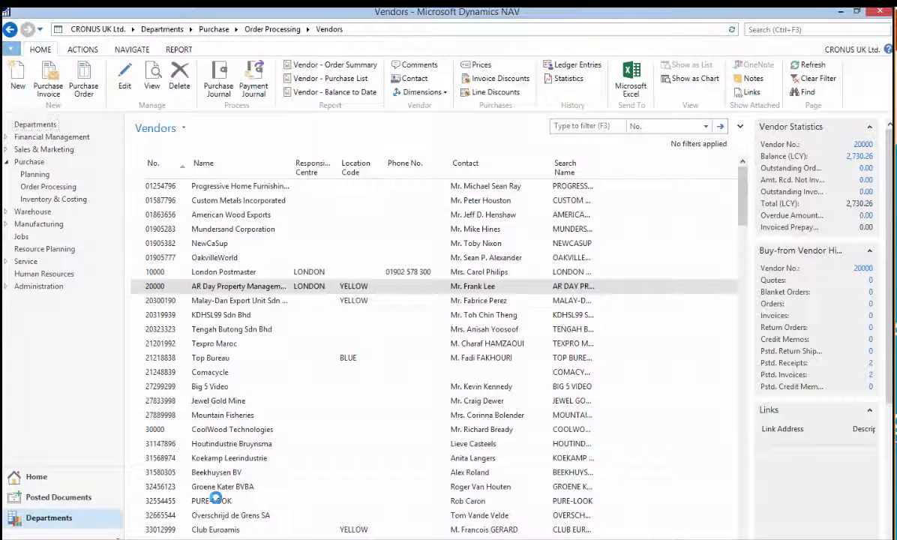
Step: Open the About This Page information for the Vendors list and look through its table fields
left_click(12, 49)
mouse_move(38, 240)
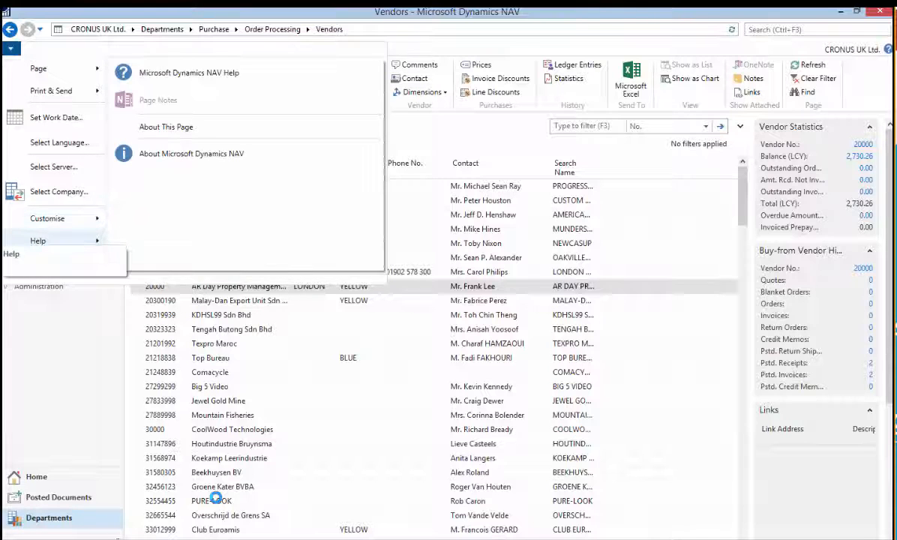
left_click(167, 127)
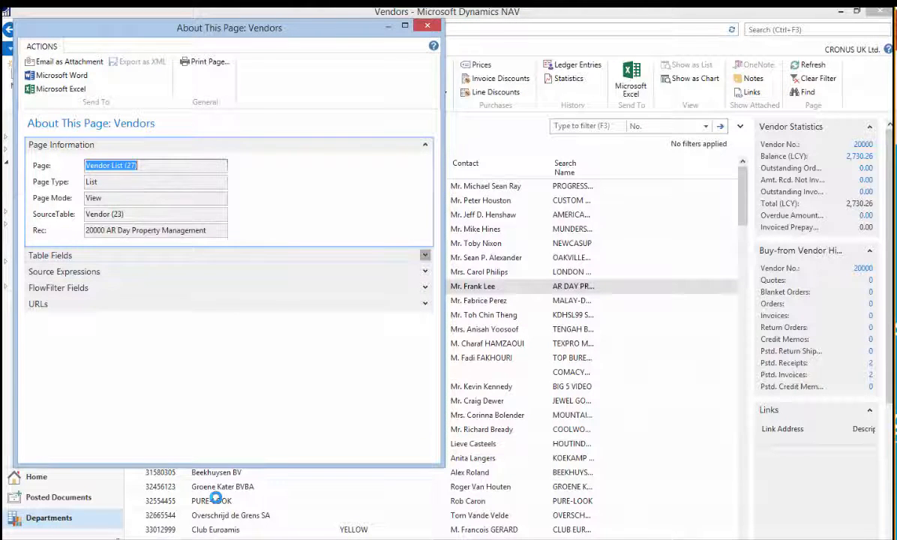
left_click(425, 256)
scroll(425, 255, "up", 3)
scroll(425, 255, "down", 3)
scroll(426, 255, "up", 3)
left_click(414, 256)
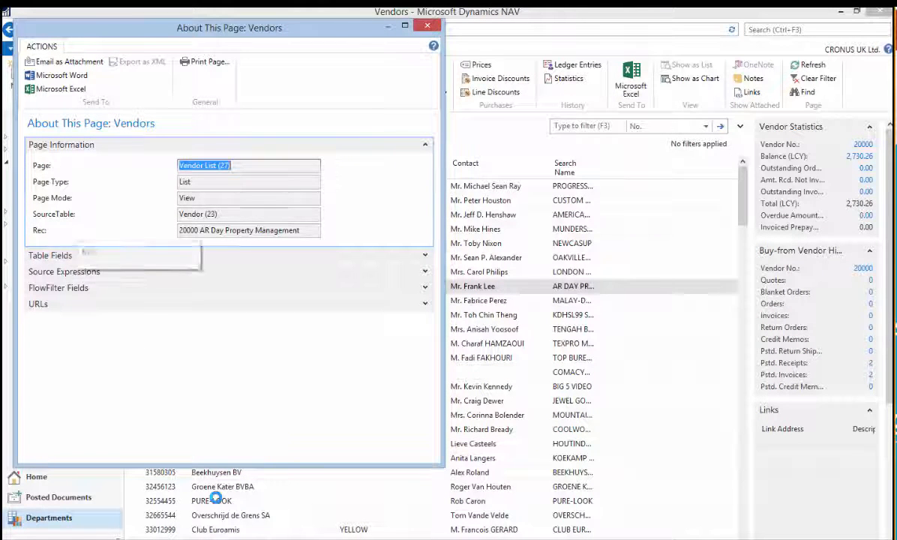
Step: Read the source table name and number in the Vendors page information, and close it
mouse_move(183, 214)
left_mouse_down()
mouse_move(202, 215)
mouse_move(178, 214)
left_mouse_up()
left_click(203, 215)
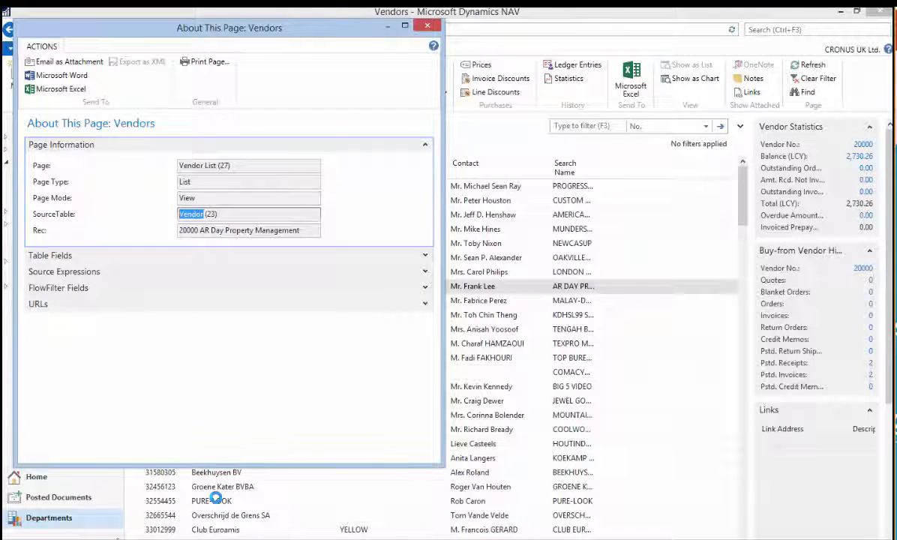
left_click_drag(207, 214, 218, 214)
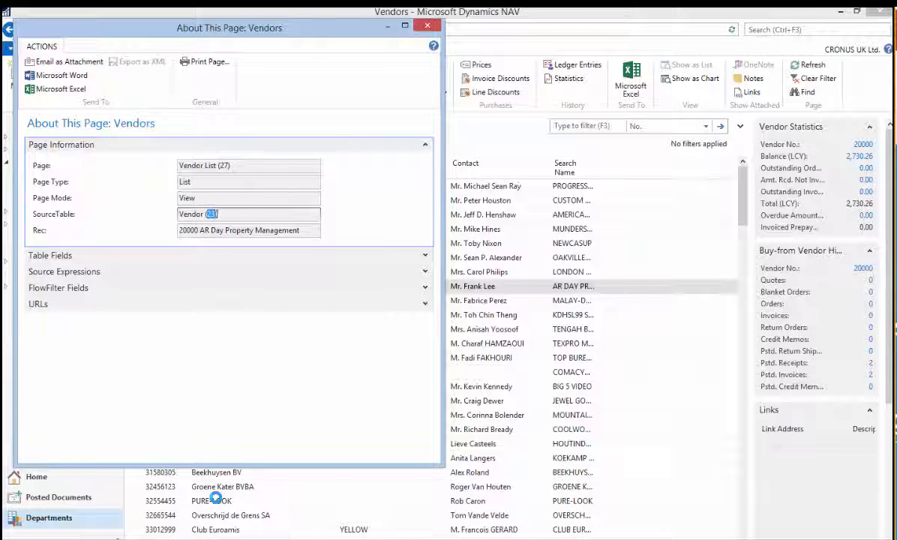
left_click(218, 214)
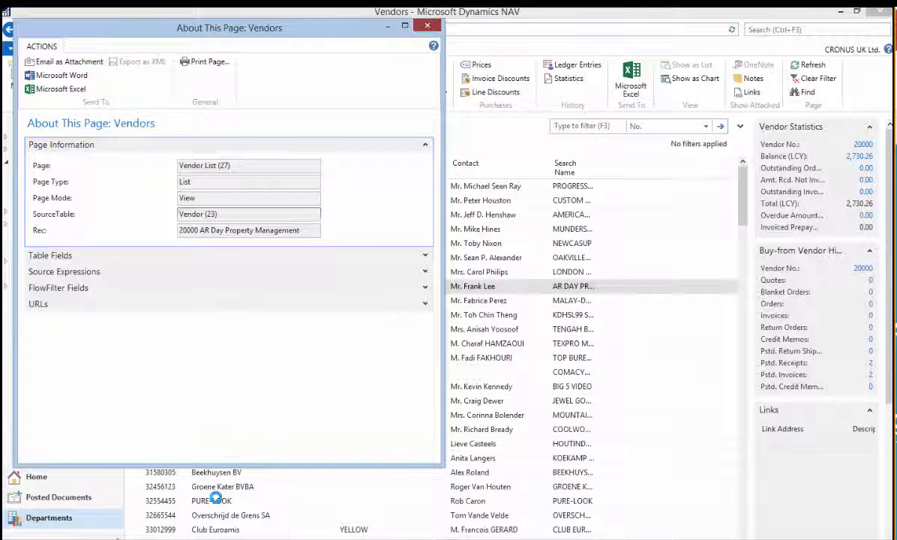
left_click(427, 26)
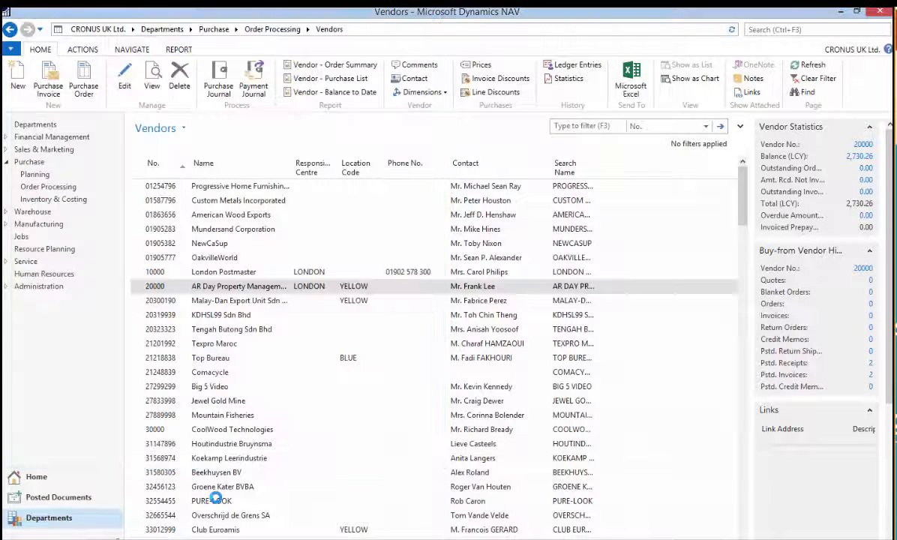
Step: Return to the CRONUS- PURCHASE permissions and set the Table Data line's object ID to 23
left_click(291, 538)
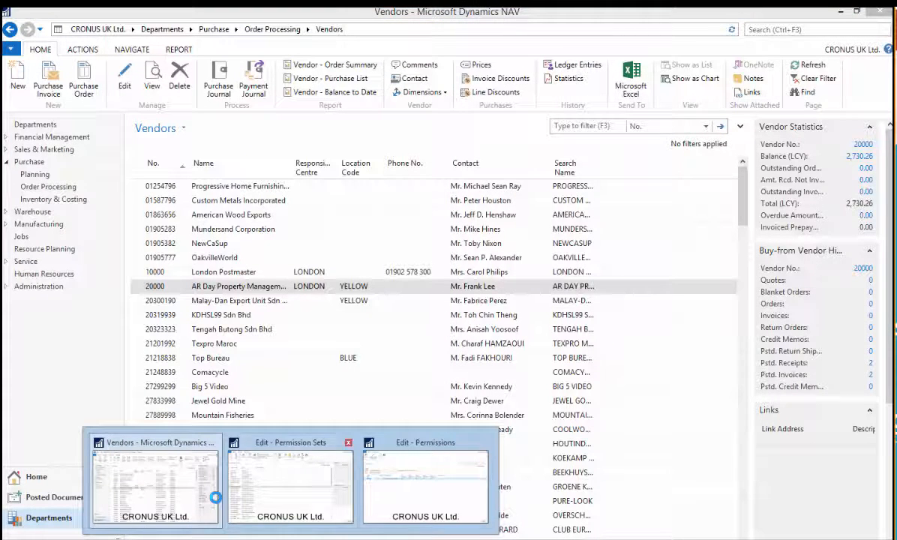
left_click(426, 480)
key("Tab")
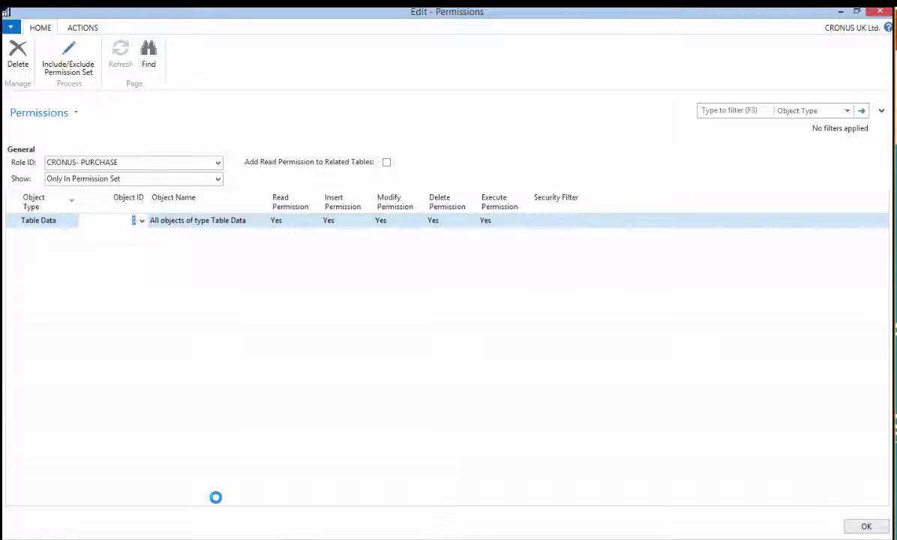
type("23")
key("Tab")
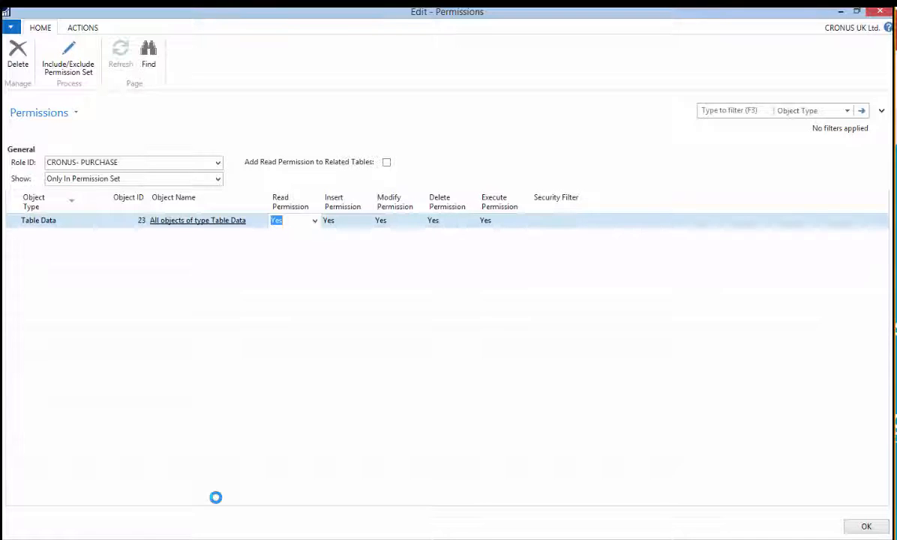
Step: Review the read, insert, modify, delete and execute permissions on the table 23 line
key("Tab")
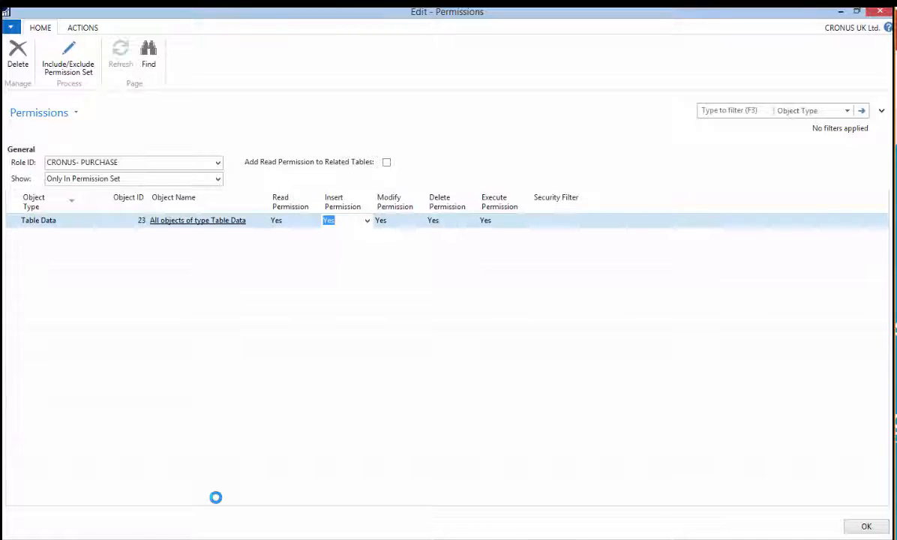
key("shift+Tab")
key("Tab")
key("Tab")
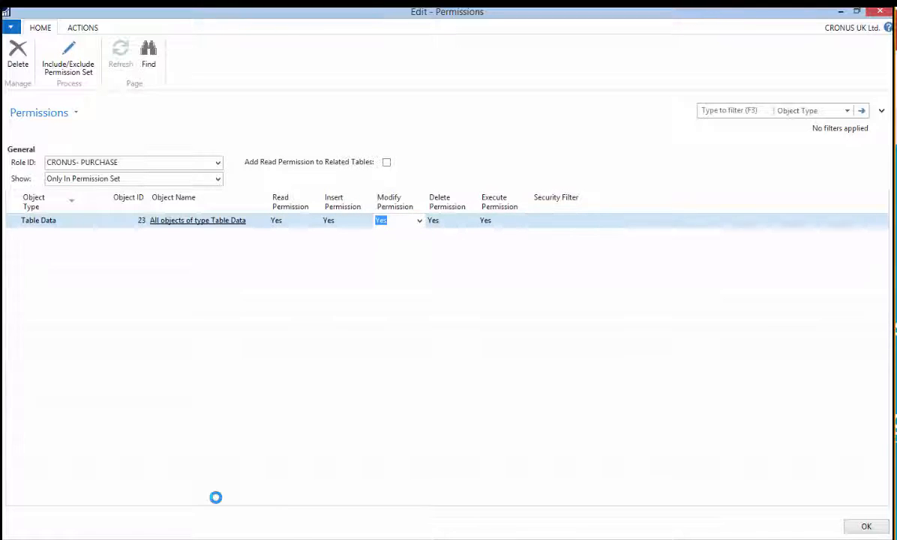
key("Tab")
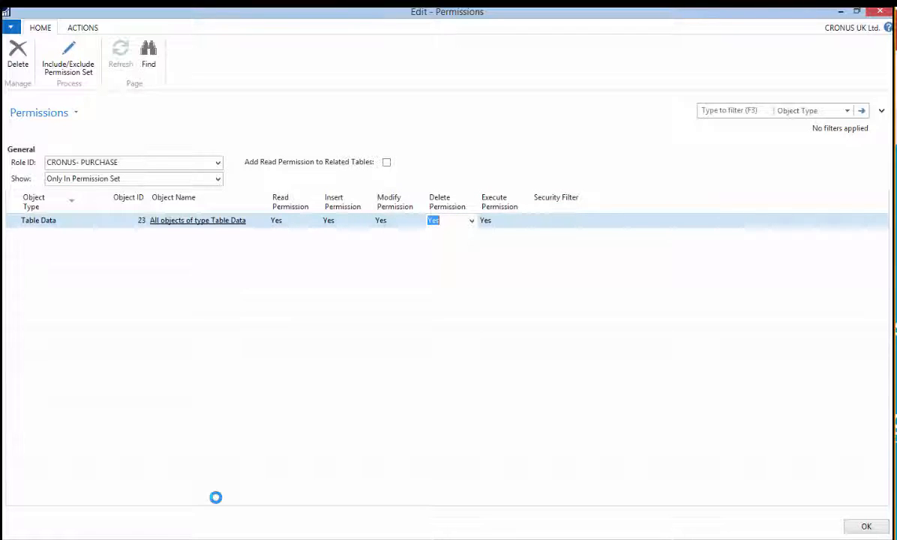
key("Tab")
key("shift+Tab")
key("Tab")
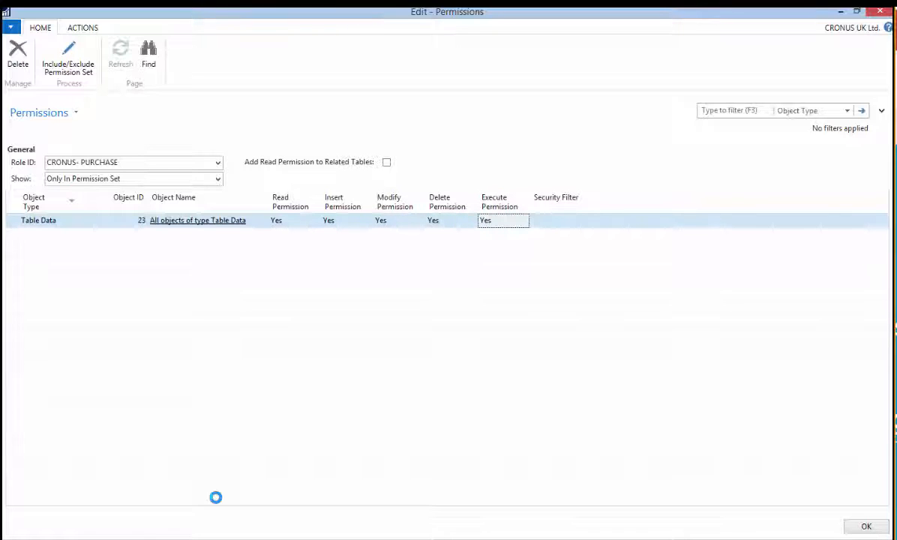
key("shift+Tab")
key("shift+Tab")
key("shift+Tab")
Step: Clear the modify and delete permissions on the table 23 line, keeping read and insert set to Yes
key("Tab")
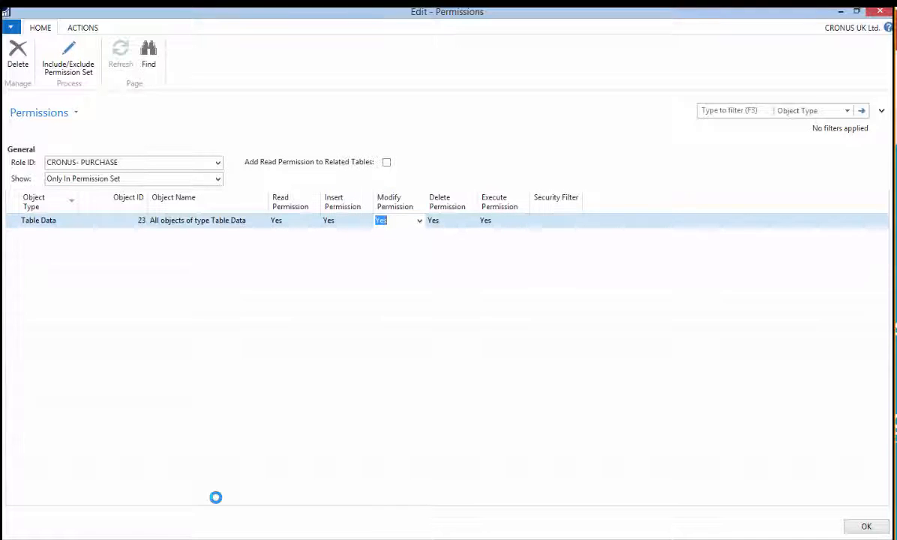
key("Delete")
key("Tab")
key("Delete")
key("shift+Tab")
key("shift+Tab")
key("shift+Tab")
key("Tab")
key("Tab")
key("shift+Tab")
key("shift+Tab")
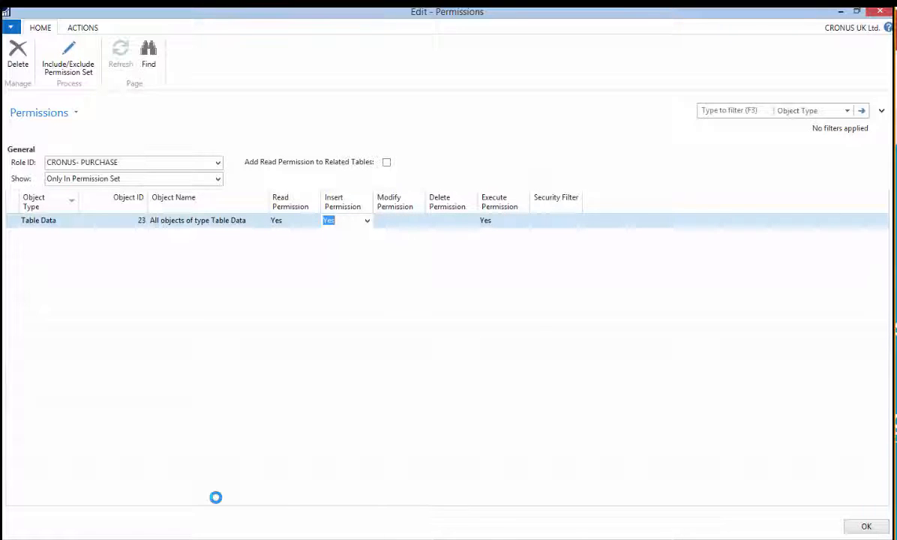
key("Tab")
key("shift+Tab")
key("Tab")
Step: Enable adding read permission to related tables for the CRONUS- PURCHASE permission set
left_click(387, 162)
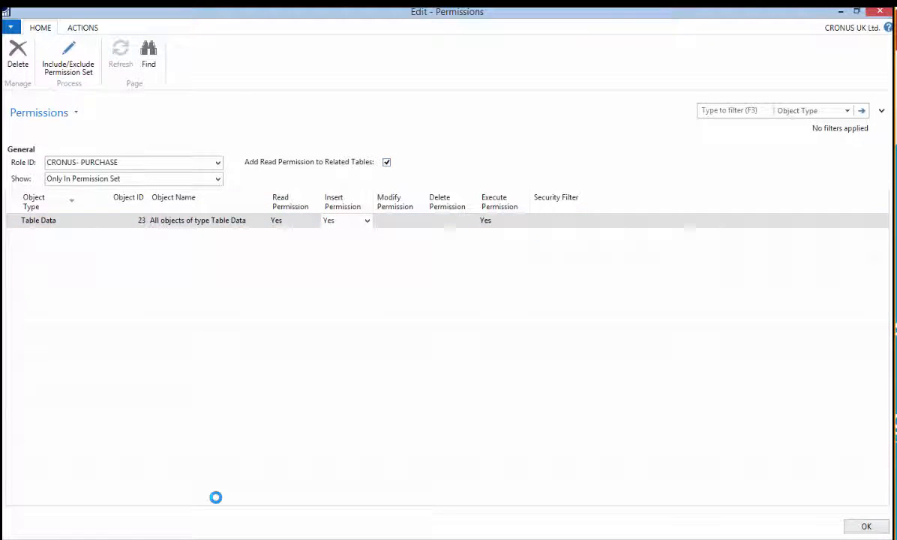
left_click(291, 221)
left_click(49, 221)
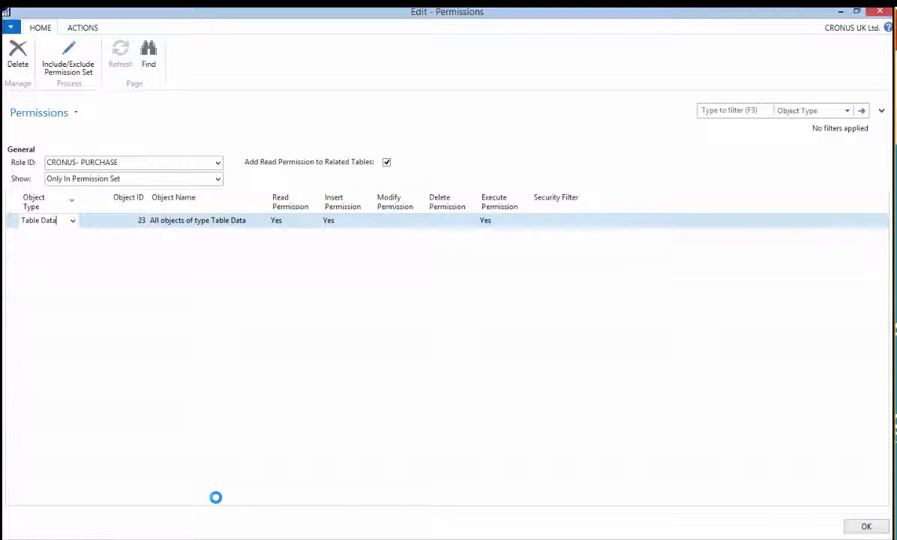
Step: Switch to the Vendors list and view the AR Day Property Management vendor's purchase prices and single default dimensions, closing each one
left_click(291, 538)
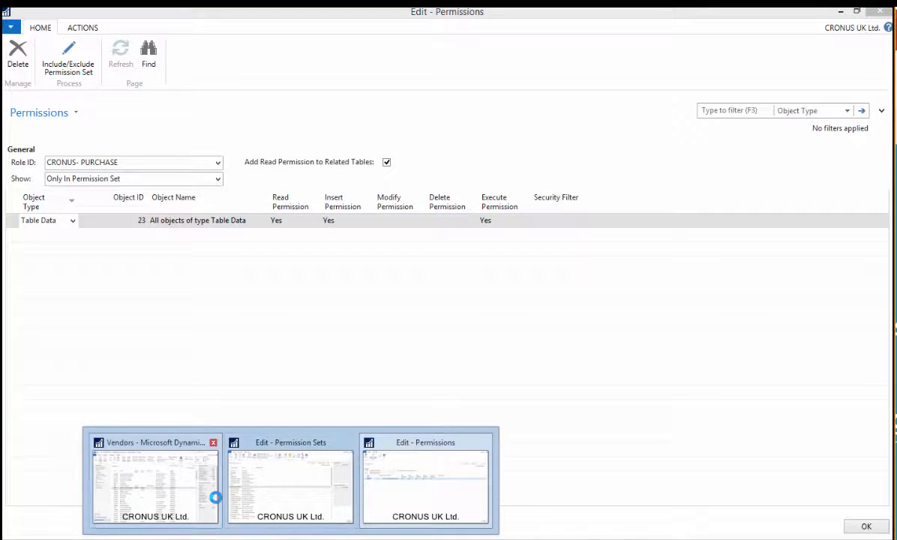
left_click(215, 497)
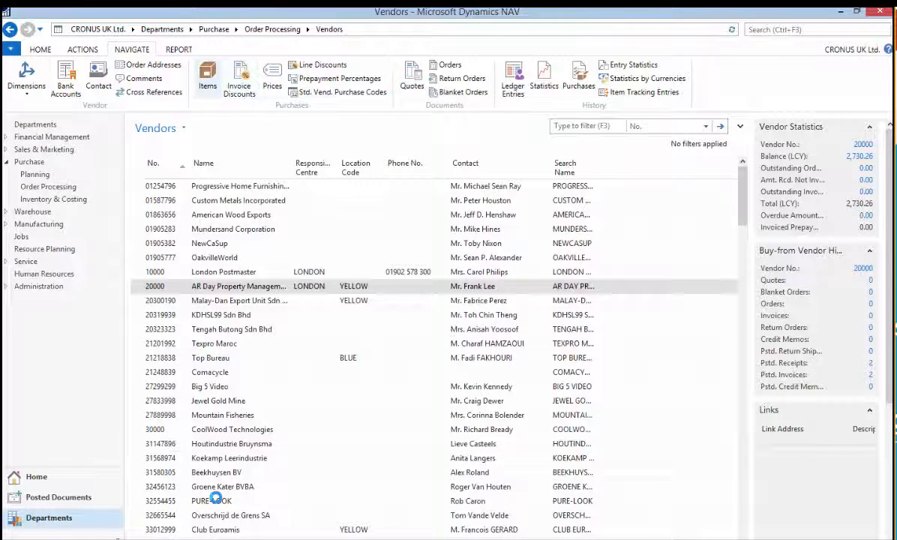
left_click(272, 78)
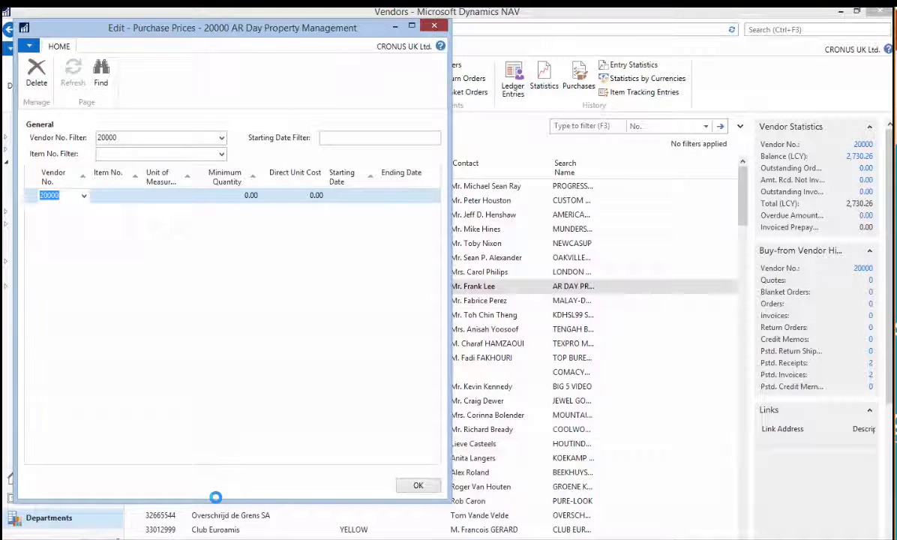
left_click(434, 26)
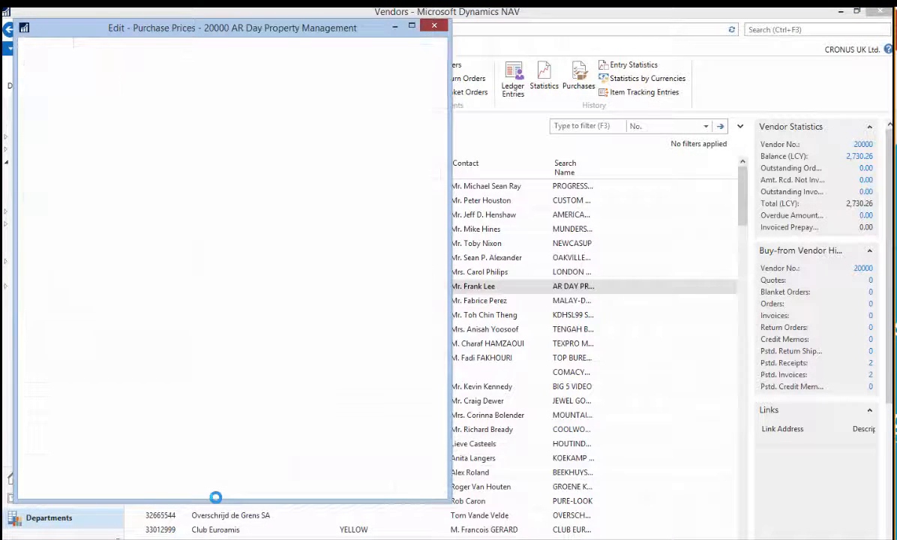
left_click(27, 75)
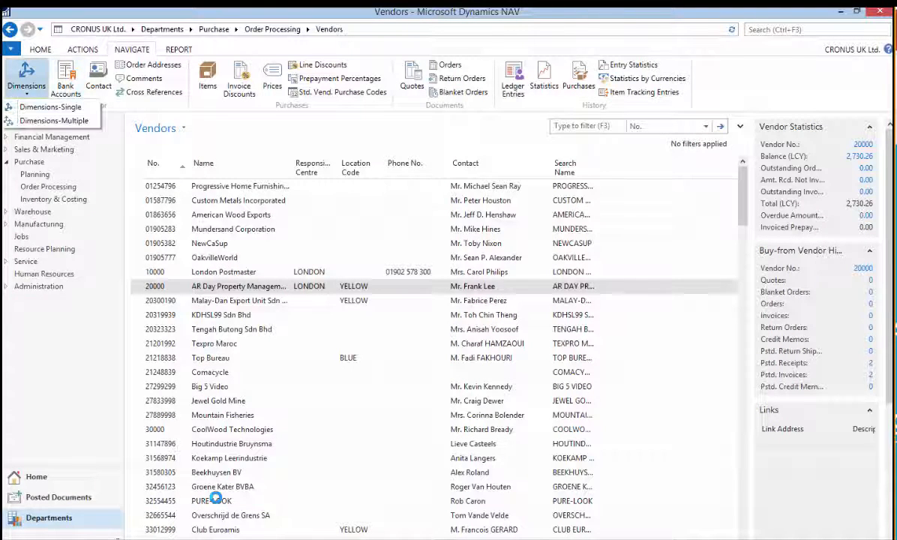
left_click(36, 102)
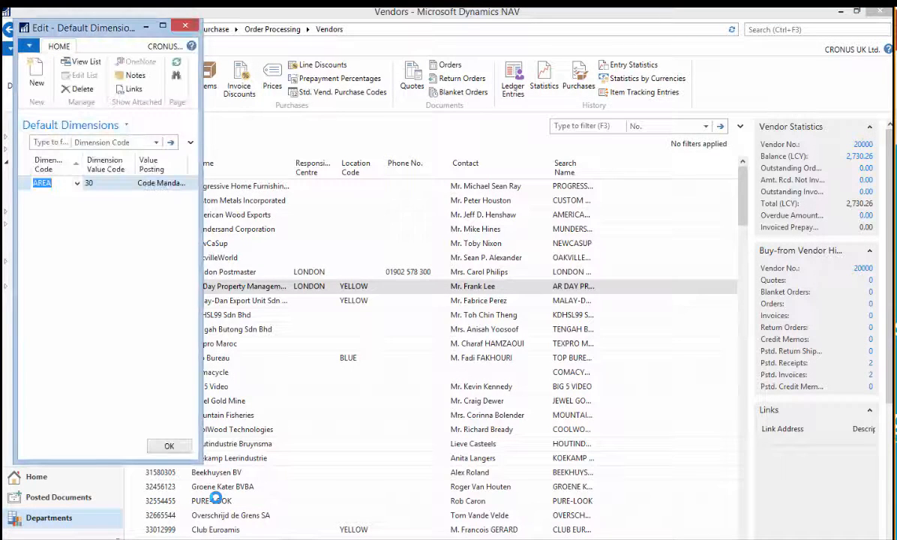
key("Escape")
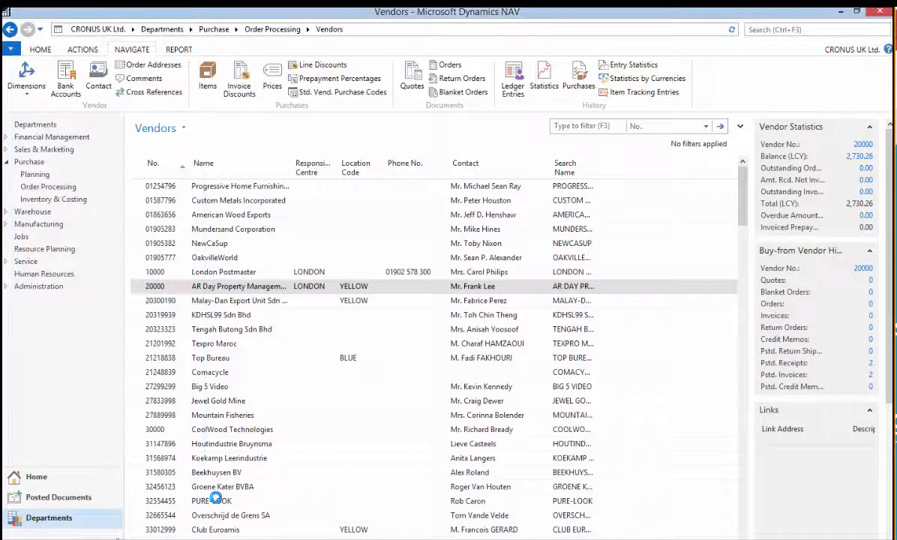
Step: Sort the CRONUS- PURCHASE permission lines by ascending object ID, and switch to the permission sets list
left_click(290, 537)
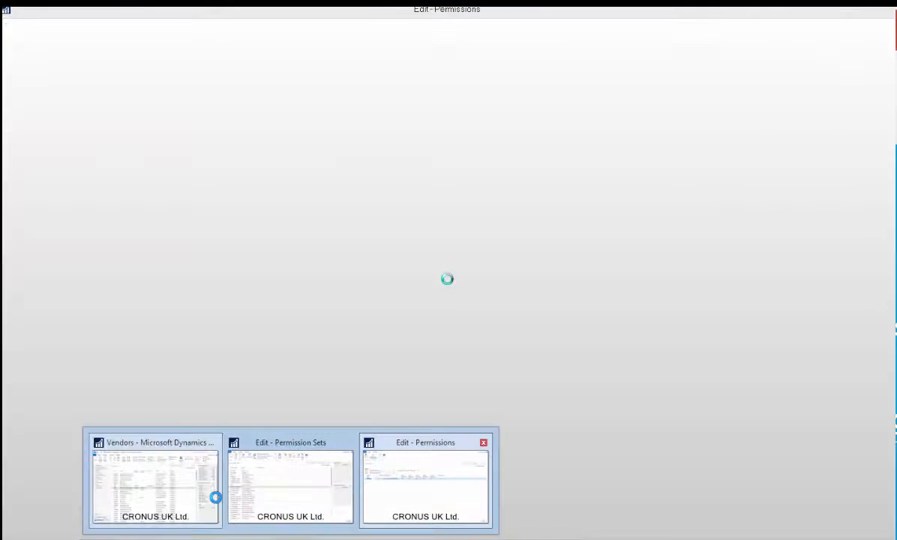
left_click(424, 484)
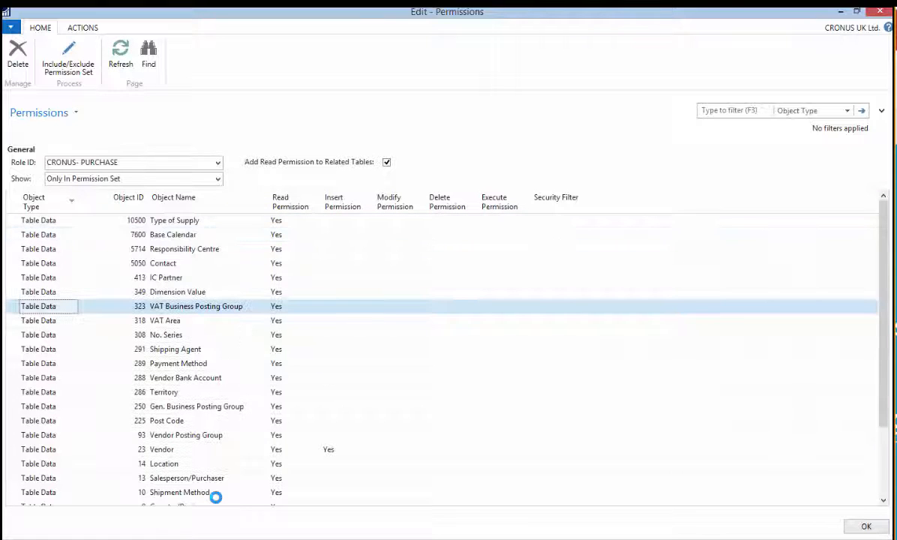
left_click(128, 198)
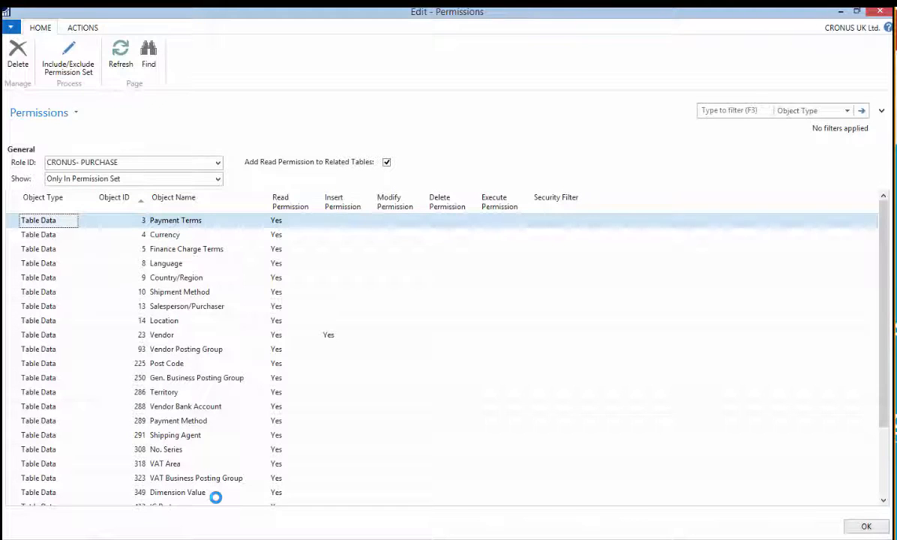
key("alt+Tab")
key("alt+Tab")
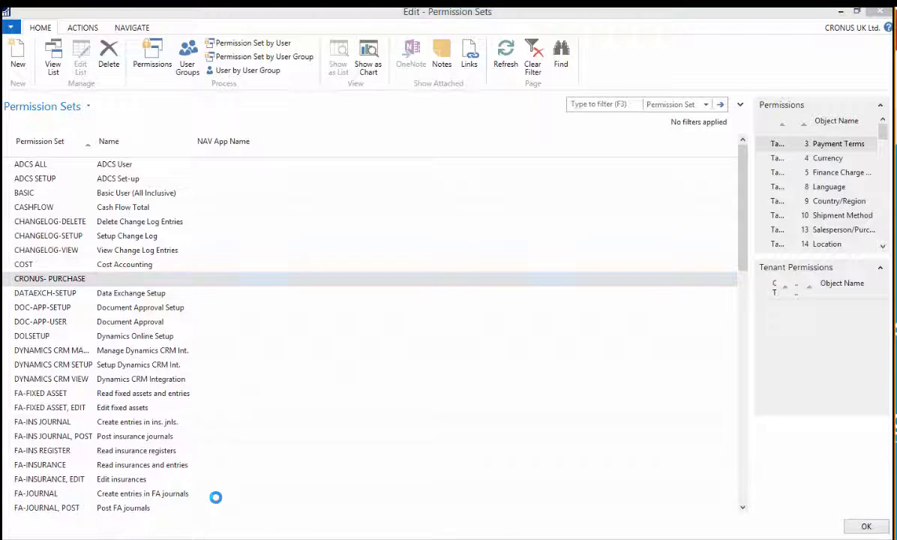
Step: Open the Purchase department page, and start recording permissions for the CRONUS- PURCHASE permission set
key("alt+Tab")
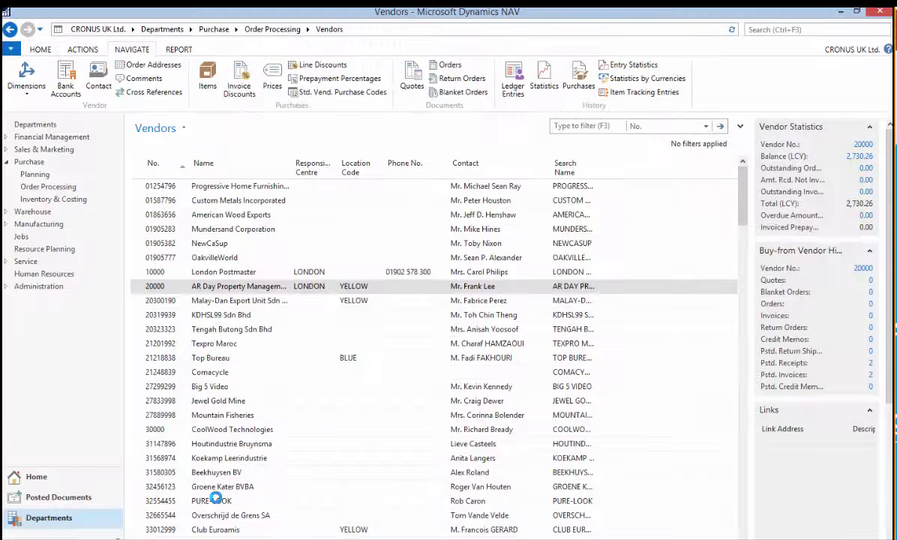
left_click(30, 162)
key("alt+Tab")
key("Tab")
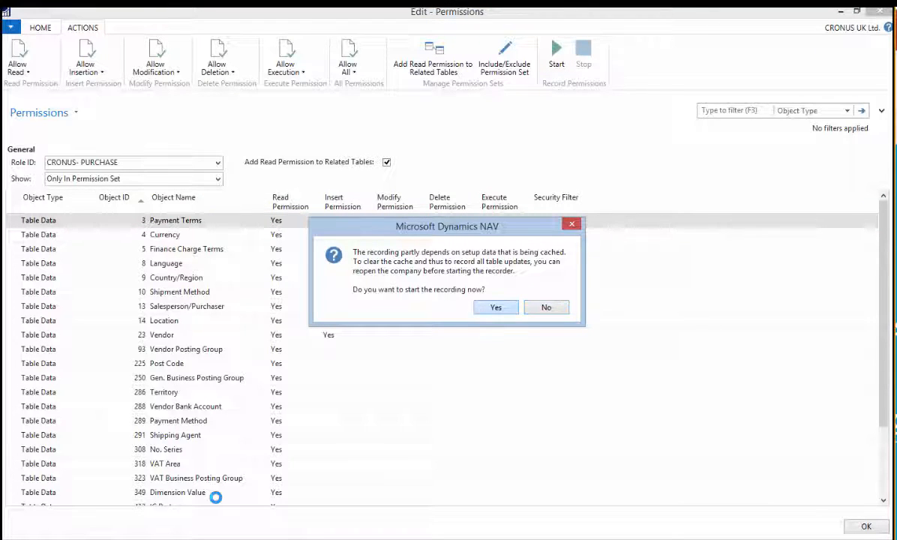
key("Return")
Step: Create a new purchase order from the Purchase department with London Postmaster as the buy-from vendor
mouse_move(216, 498)
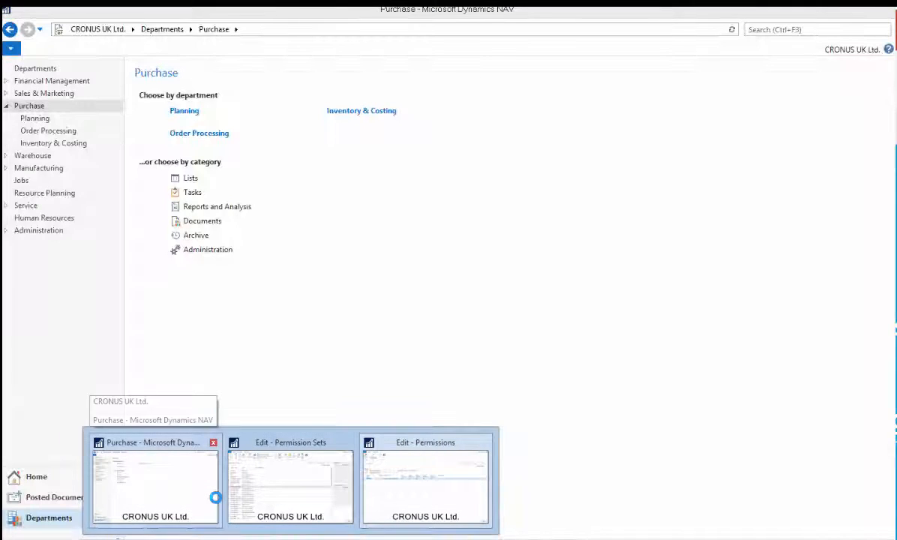
left_click(216, 498)
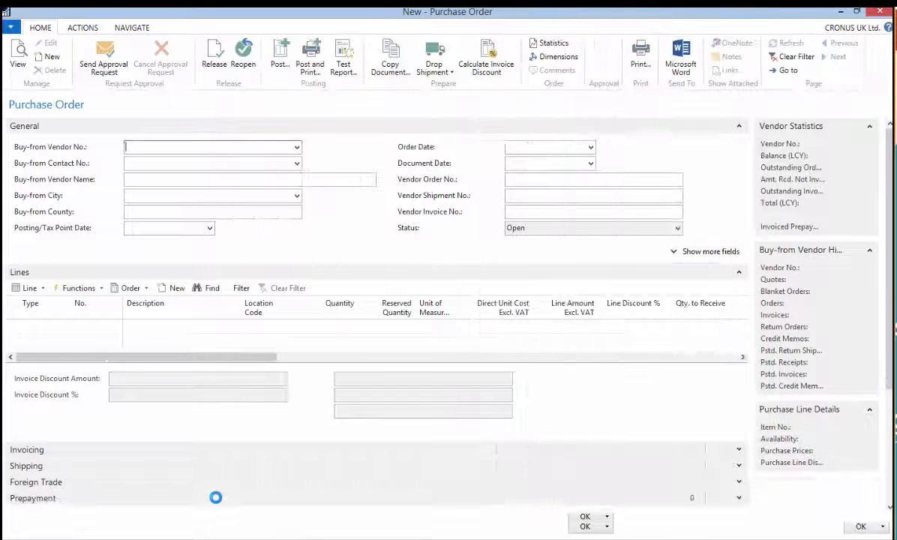
type("1000")
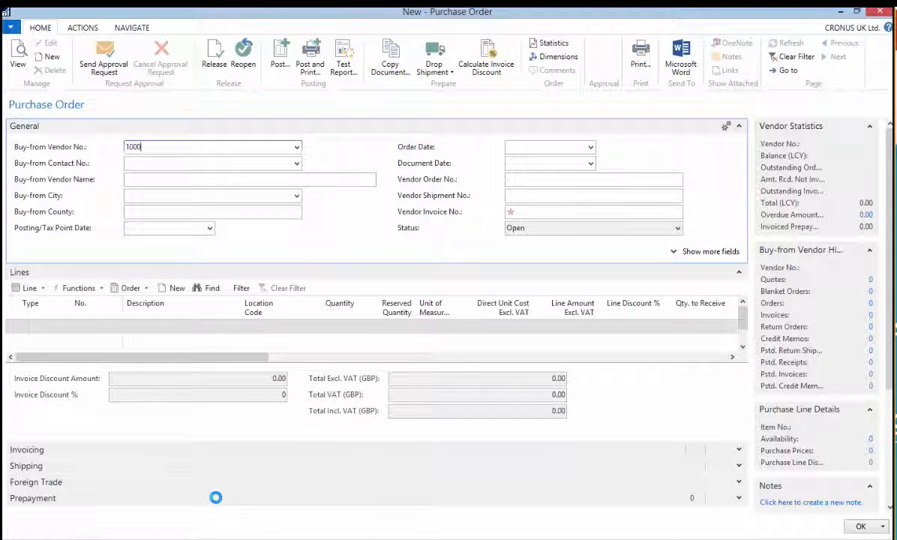
type("0")
key("Tab")
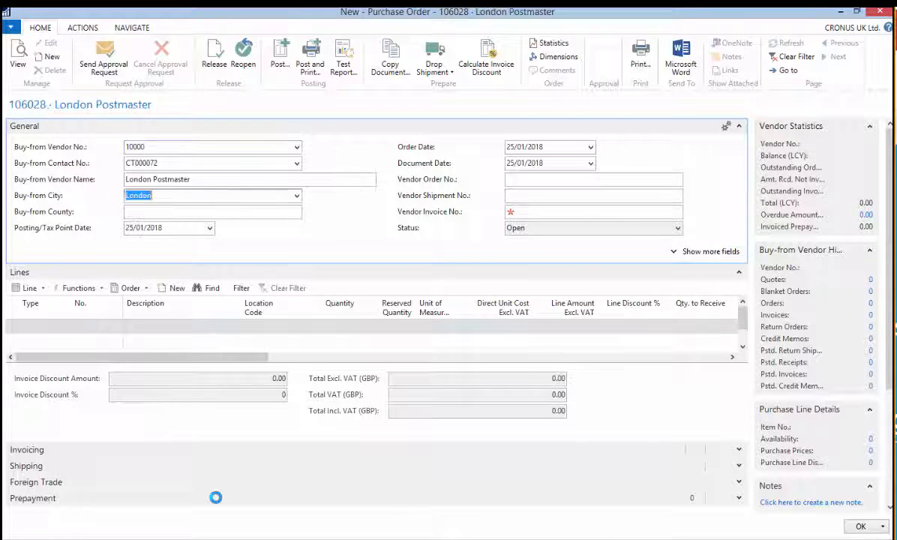
Step: Add an order line of type Item for item 1000 at location BLUE with a quantity of 10
type("item")
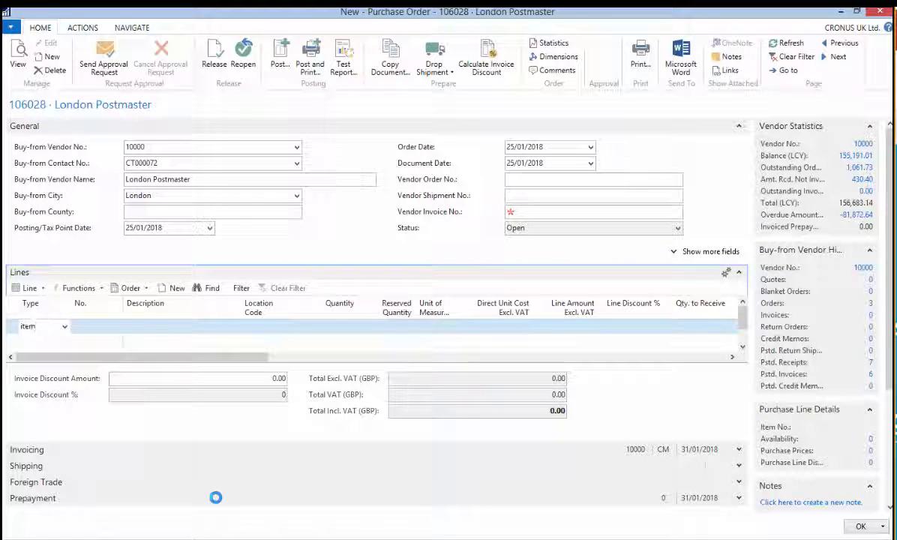
key("Tab")
type("1000")
key("Tab")
key("Tab")
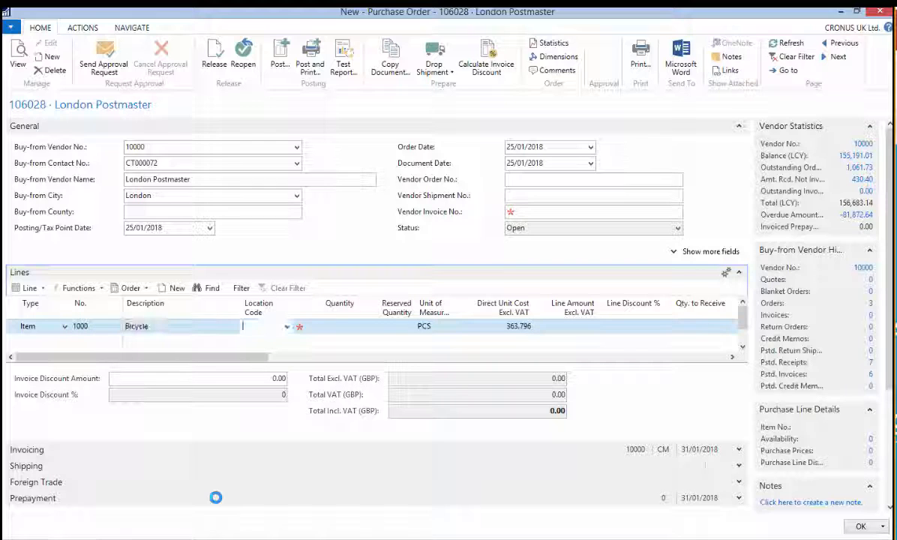
type("blue")
key("Tab")
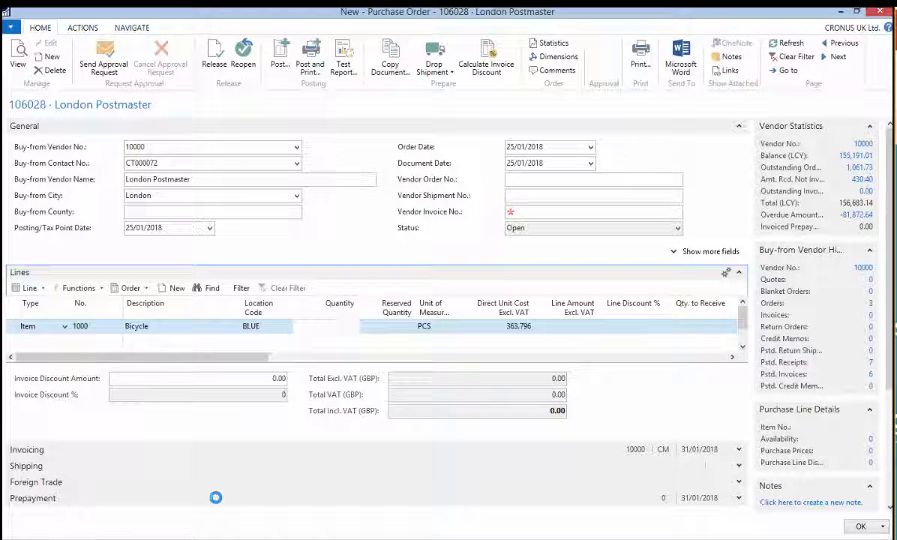
type("10")
key("Tab")
key("Tab")
key("Tab")
key("Tab")
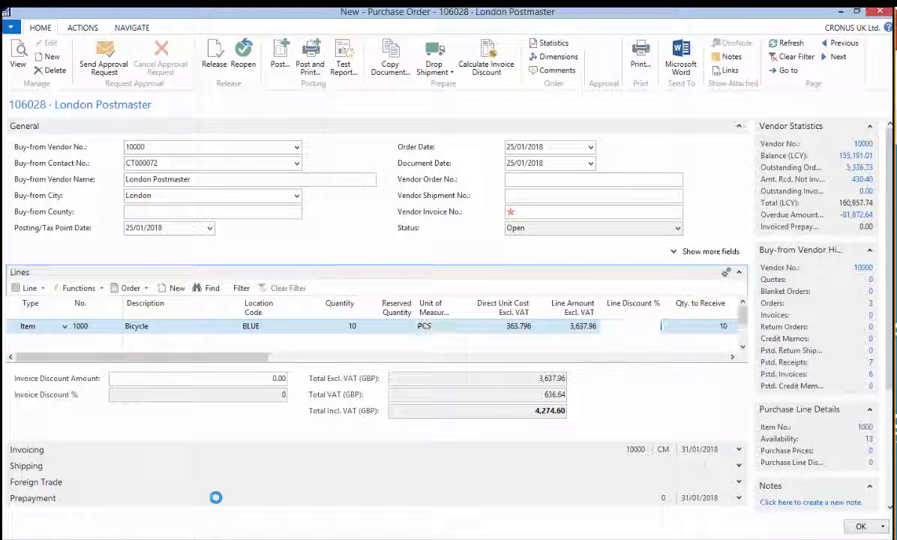
Step: Release the purchase order and try to post it with Receive and Invoice
left_click(214, 58)
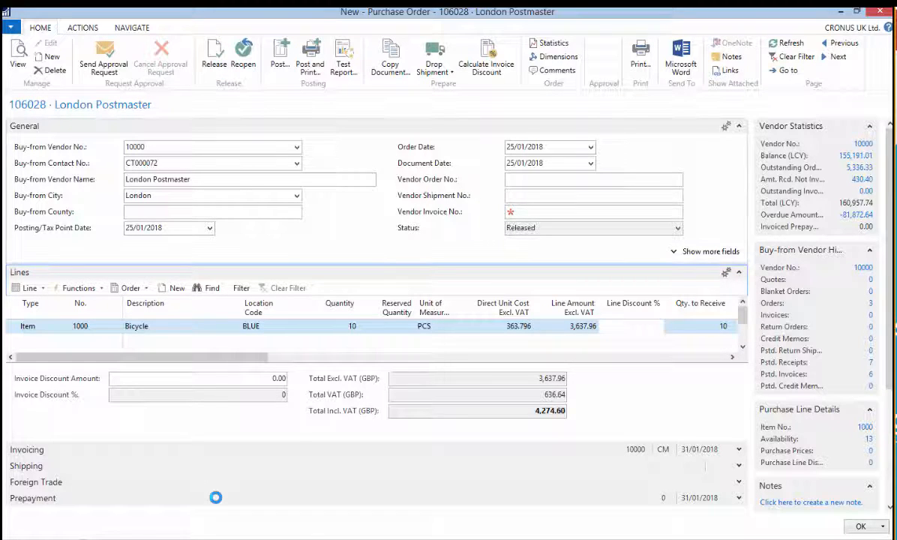
left_click(280, 58)
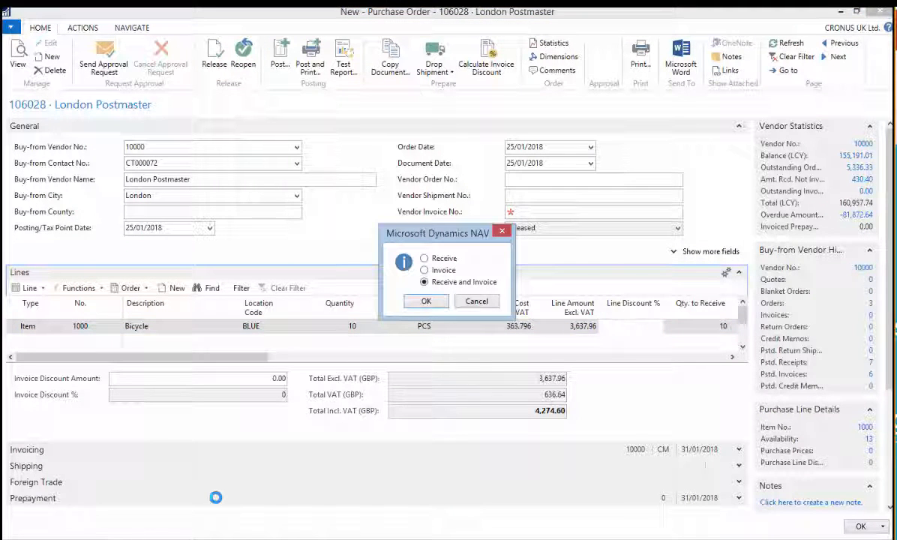
key("Return")
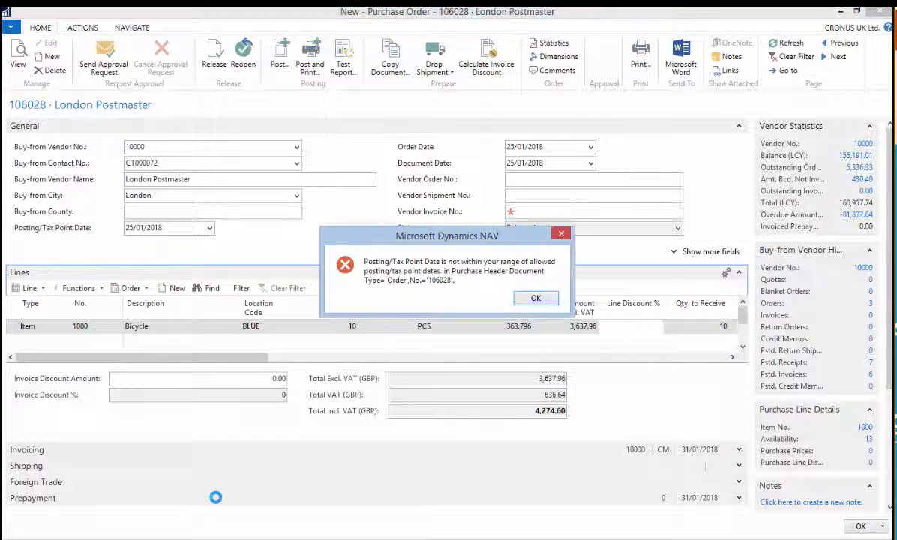
key("Return")
Step: Try to set the released order's order date to 25/01/2016, and refresh the page to discard the entry
key("BackSpace")
type("6")
key("Return")
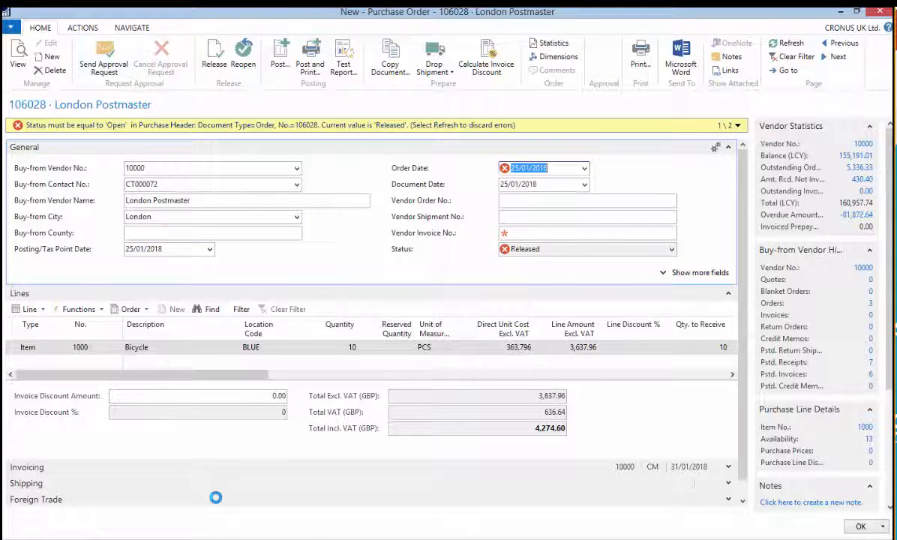
key("F5")
Step: Reopen the purchase order and set its order date to 25/01/2016
left_click(243, 57)
left_click(551, 147)
key("BackSpace")
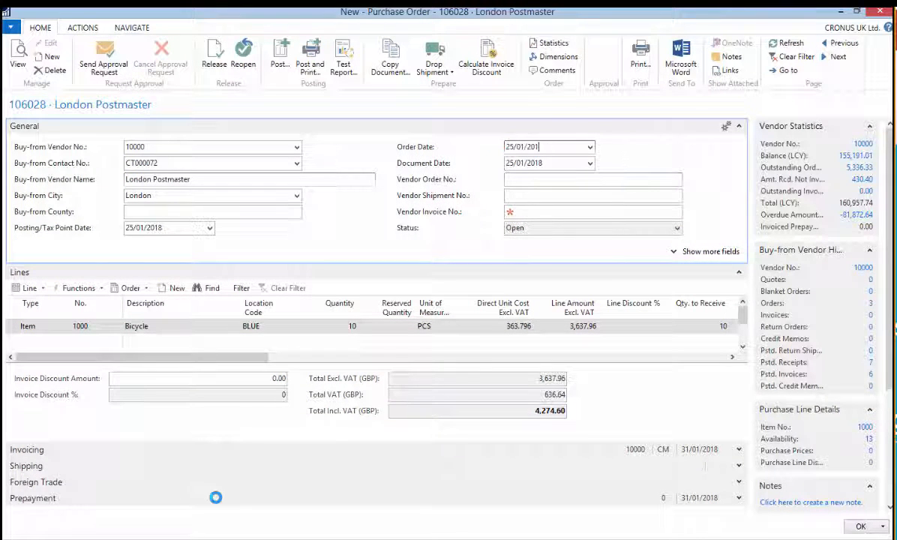
type("6")
key("Tab")
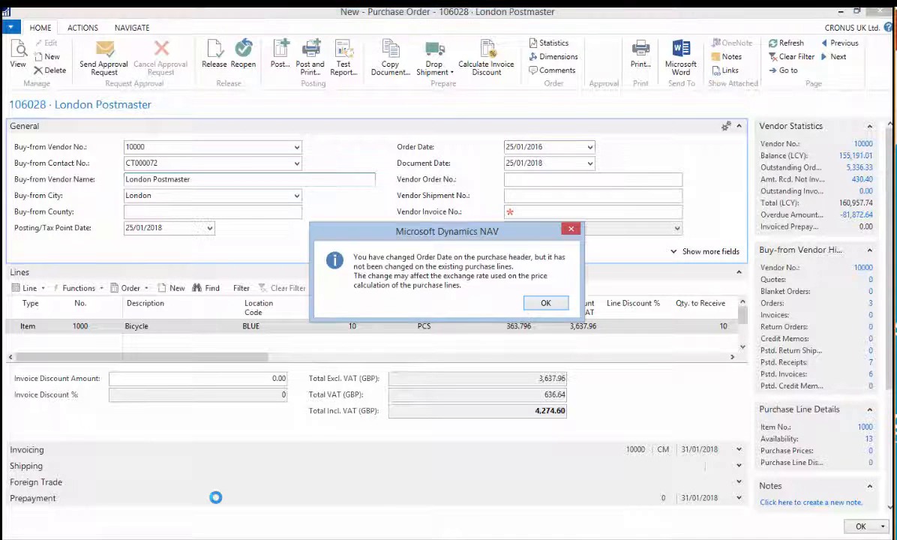
key("Return")
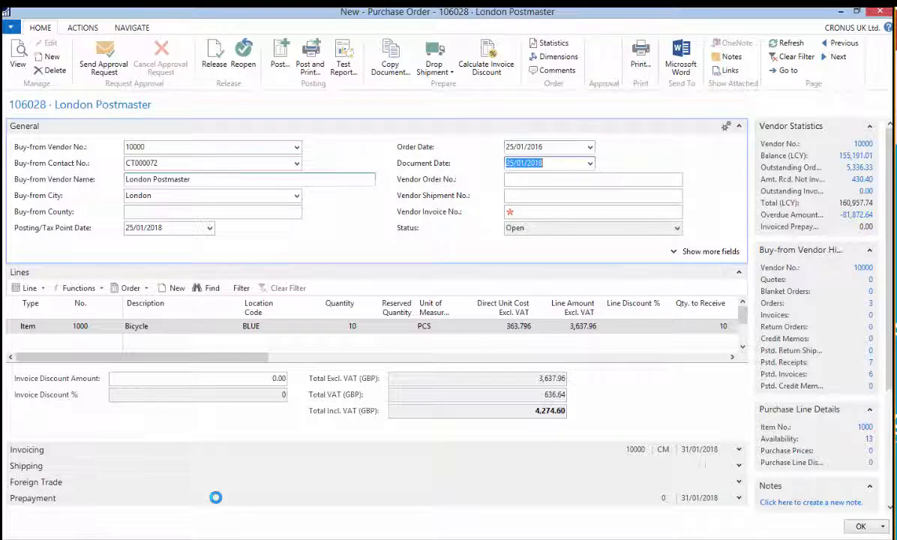
Step: Set the order's document date and posting/tax point date to 25/01/2016
type("25/01/2016")
key("Tab")
left_click(169, 228)
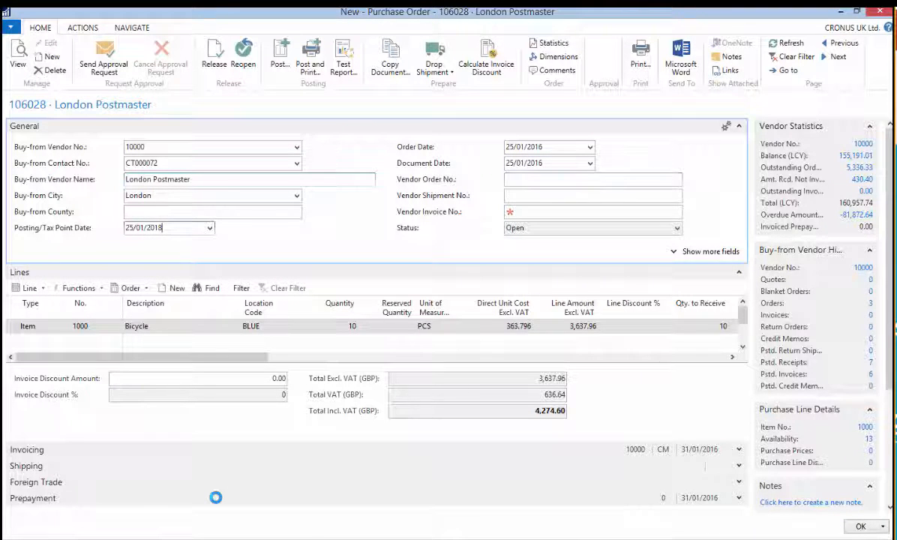
key("Tab")
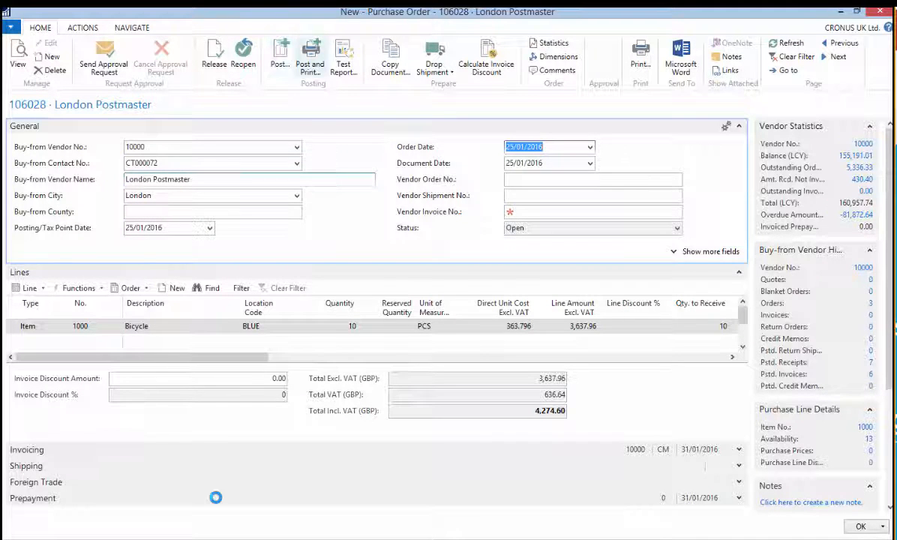
Step: Post the purchase order with the Receive option, accepting a posting date that differs from the work date
left_click(280, 57)
left_click(426, 258)
left_click(427, 302)
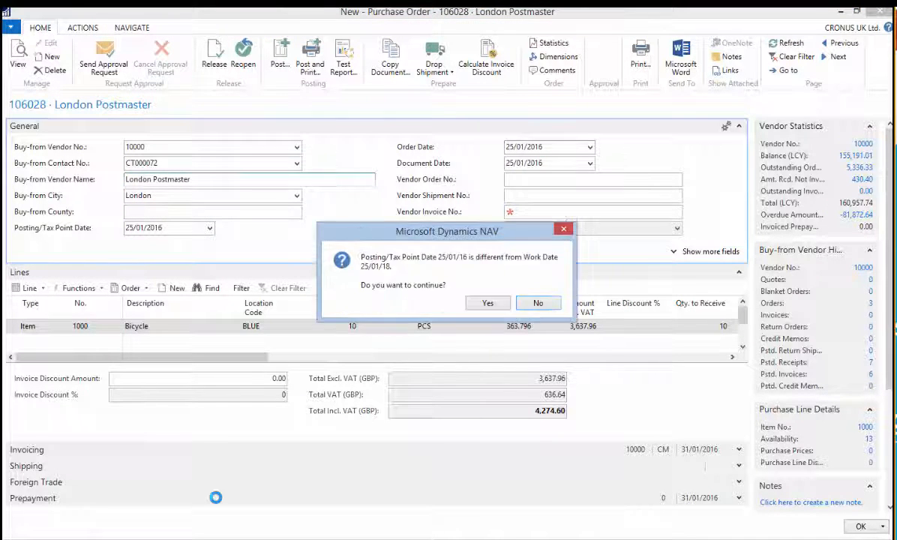
left_click(487, 303)
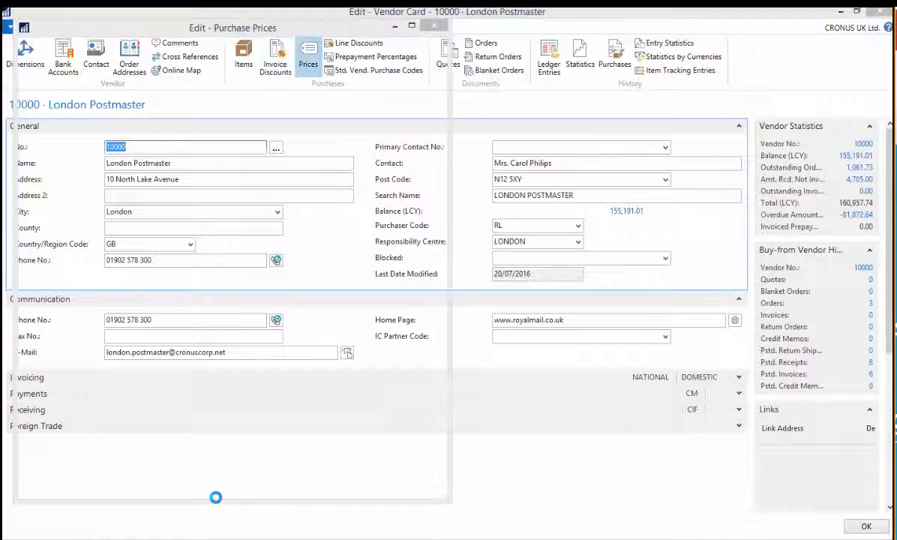
Step: Add a London Postmaster purchase price for item 1000 with a direct unit cost of 1,000, and return to the vendor list
key("Tab")
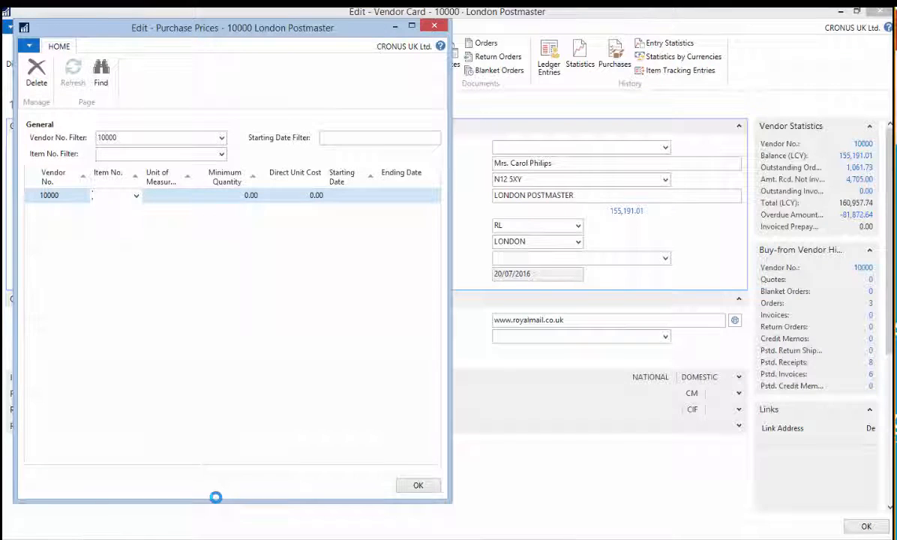
type("1000")
key("Tab")
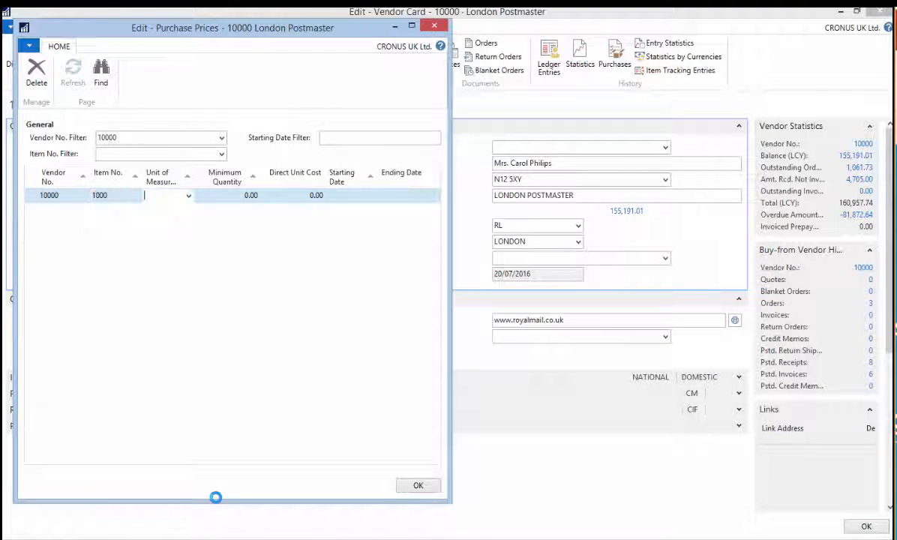
key("Tab")
key("Tab")
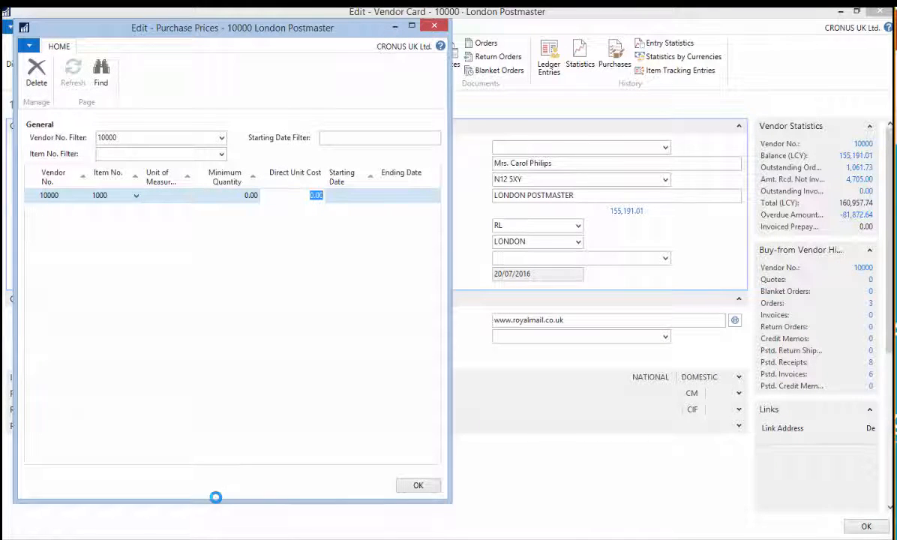
key("shift+Tab")
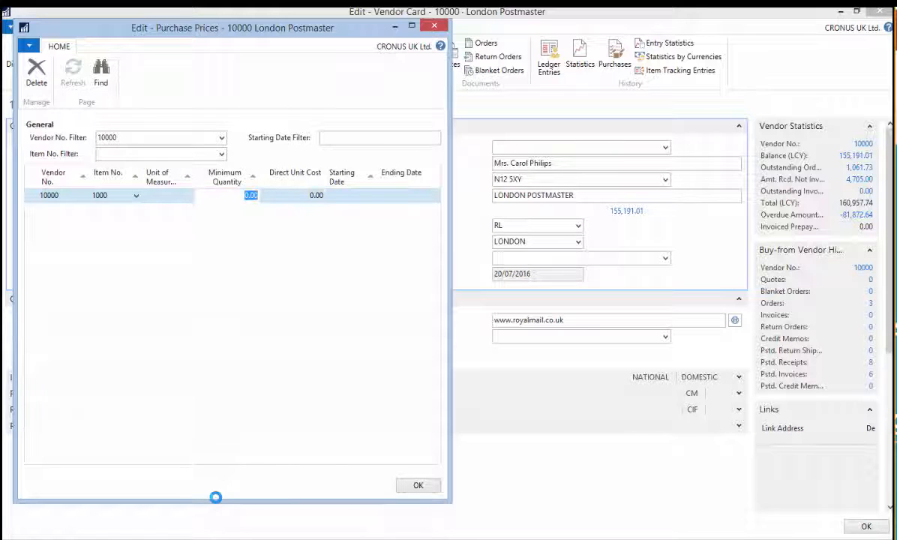
key("Tab")
type("10000")
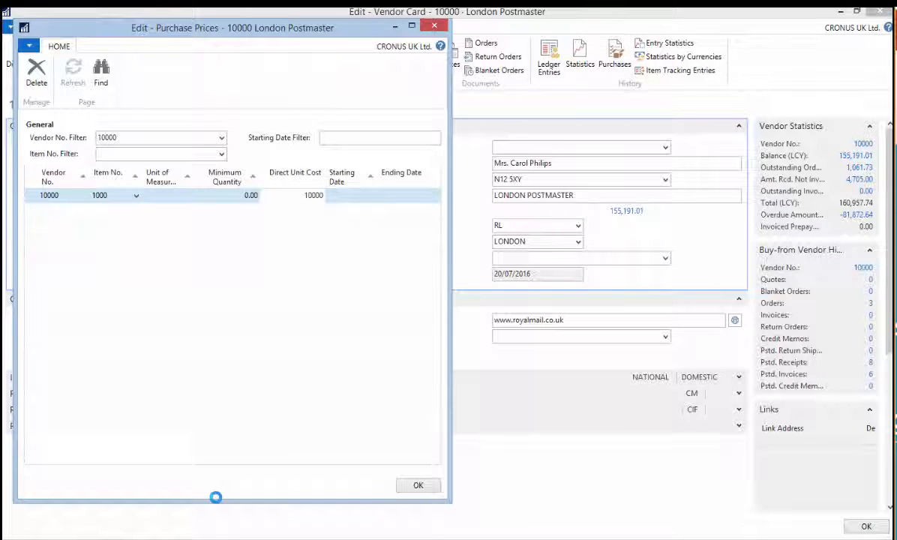
key("Tab")
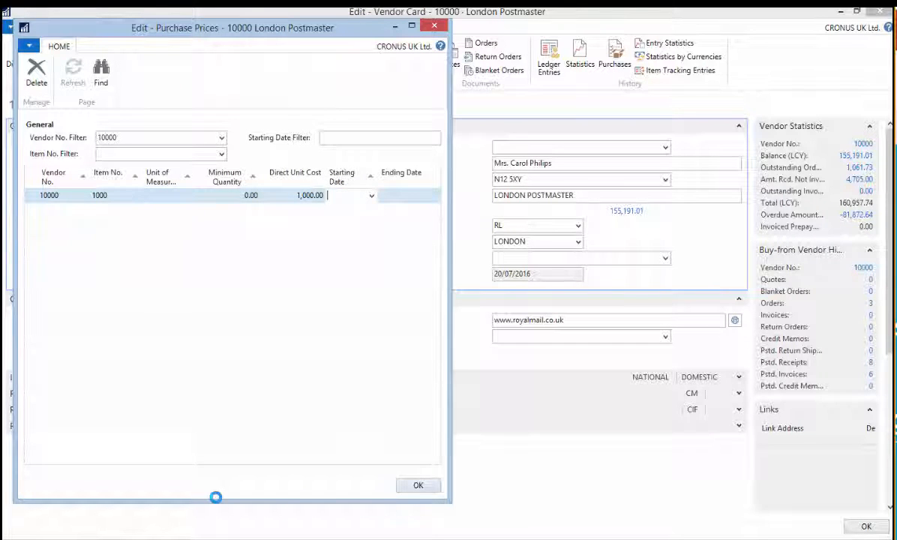
key("Escape")
key("Escape")
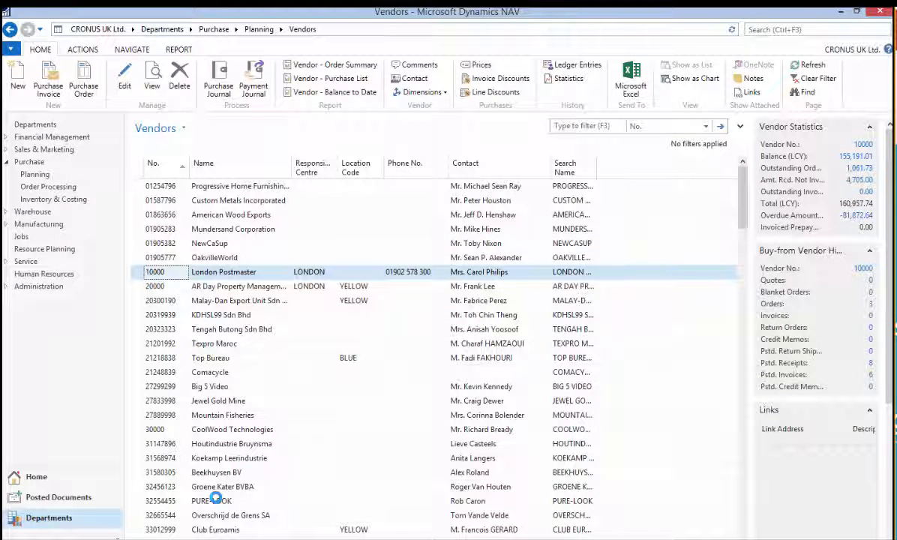
Step: Switch to the CRONUS- PURCHASE permissions, stop the recording and add the recorded permissions
left_click(291, 538)
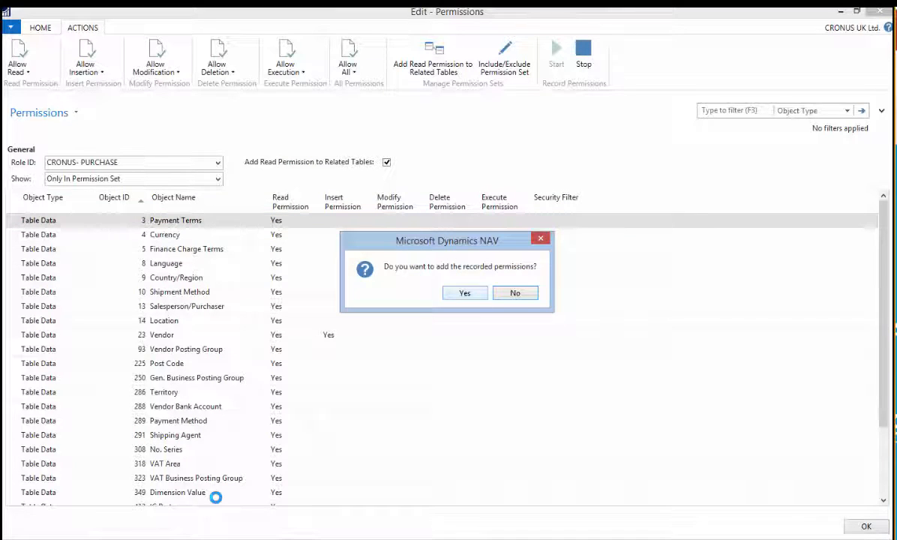
key("Return")
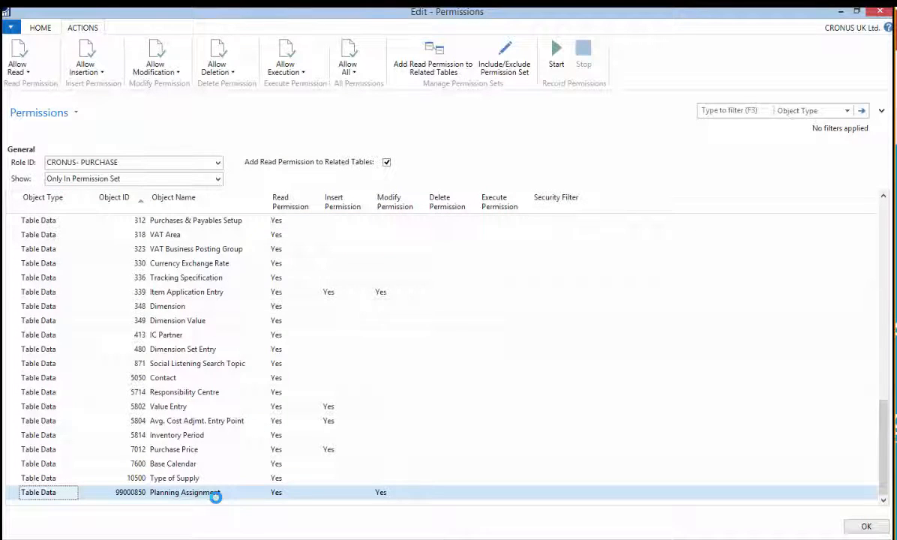
Step: Review the read, insert and modify permissions on the recorded table lines, including Purchase Price and Item Application Entry
scroll(215, 497, "up", 15)
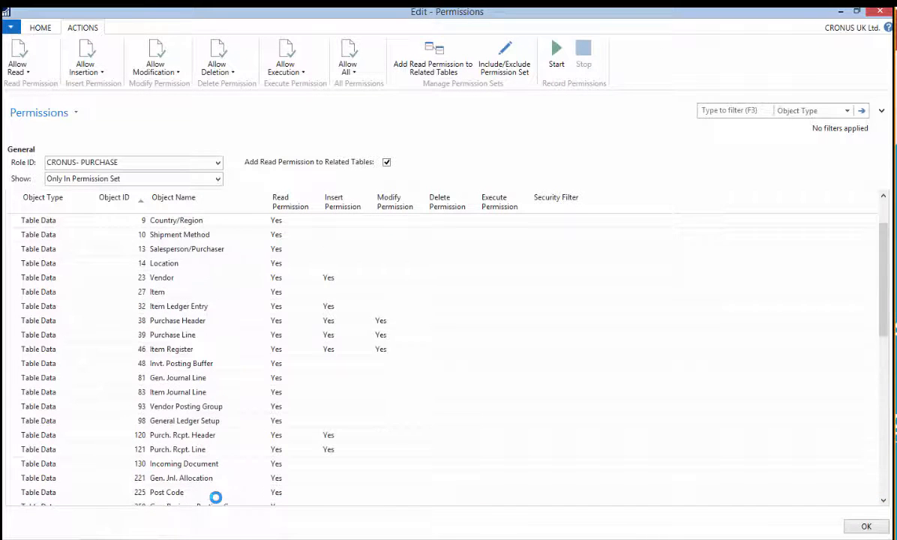
scroll(215, 497, "down", 2)
scroll(215, 497, "up", 2)
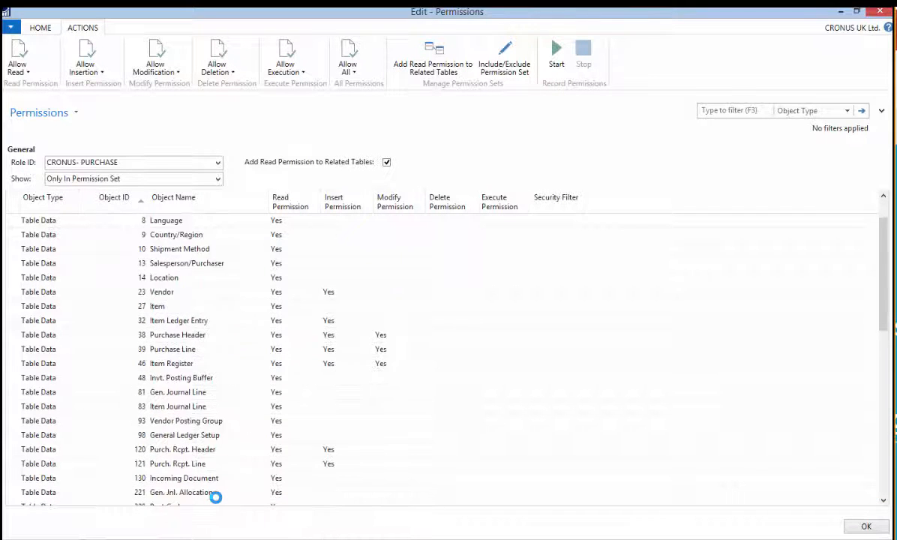
scroll(215, 497, "down", 2)
scroll(215, 497, "down", 10)
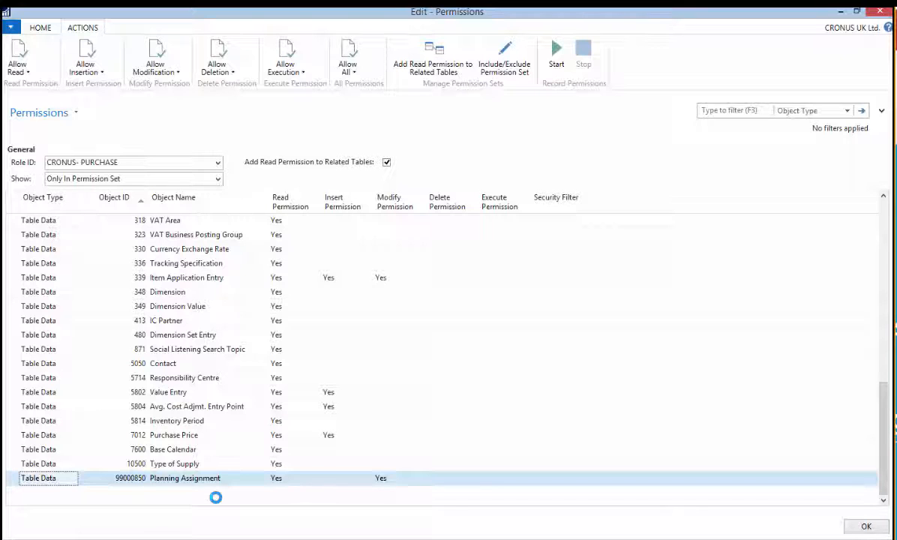
left_click(208, 435)
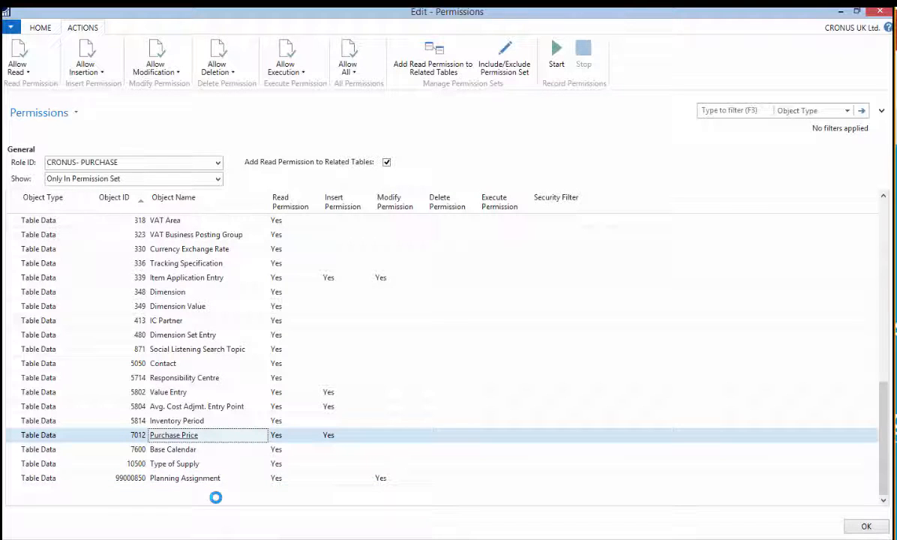
scroll(216, 498, "up", 6)
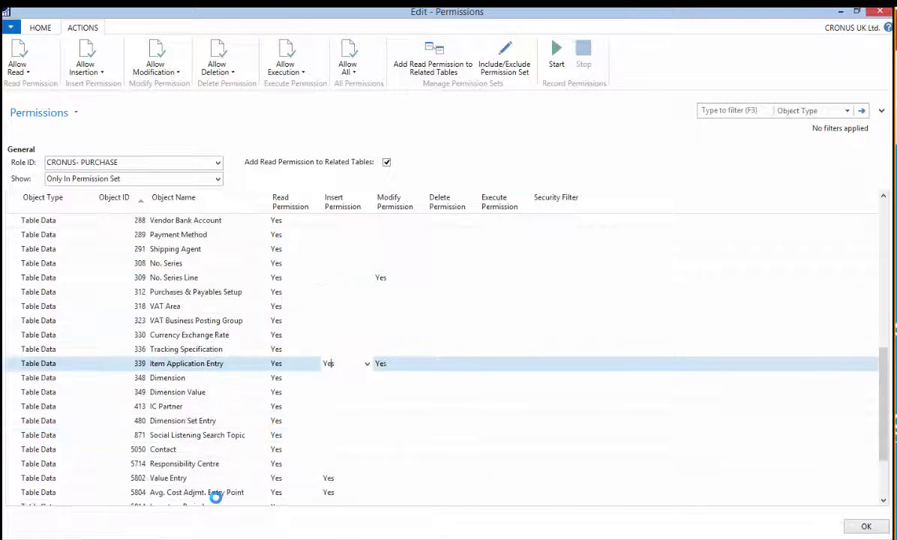
Step: Review the insert, modify and delete permissions on the recorded lines, including Purch. Rcpt. Header, Item Ledger Entry and Purchase Line
scroll(216, 497, "up", 3)
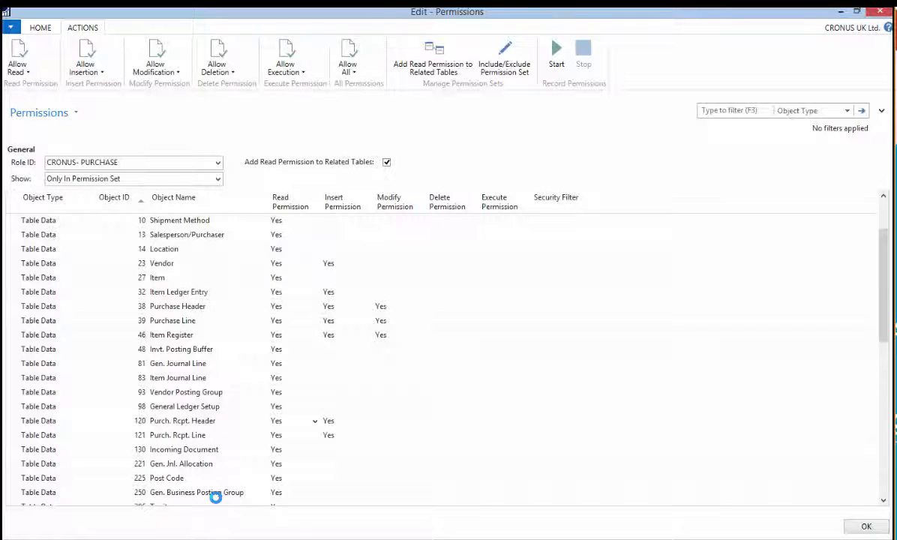
left_click(329, 421)
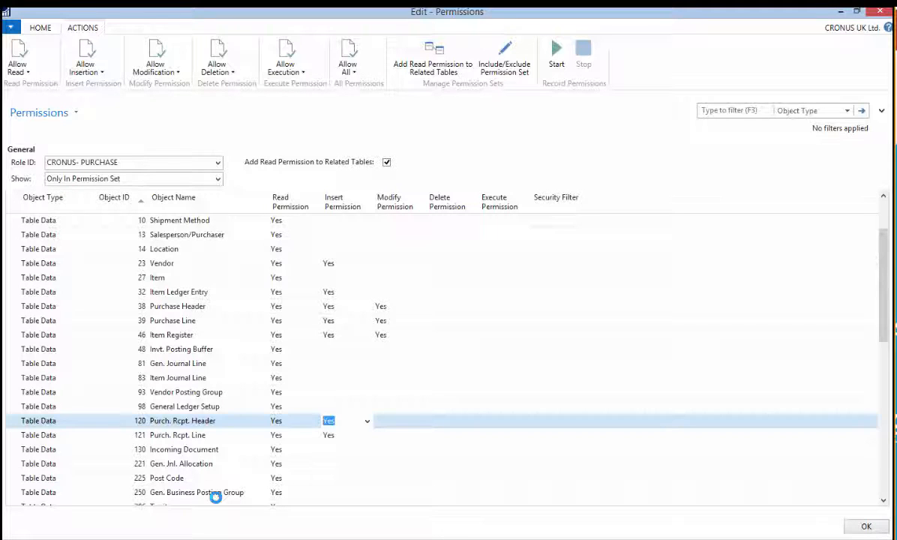
key("Down")
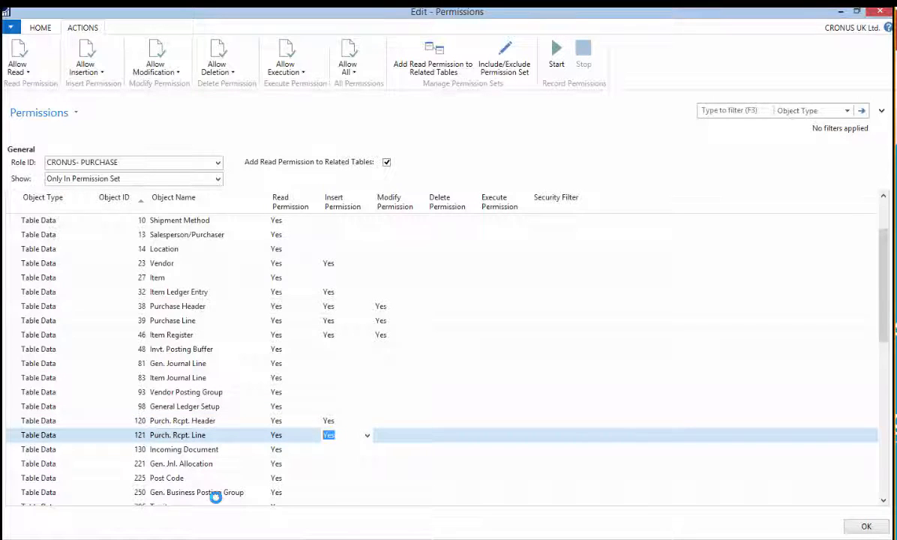
key("Up")
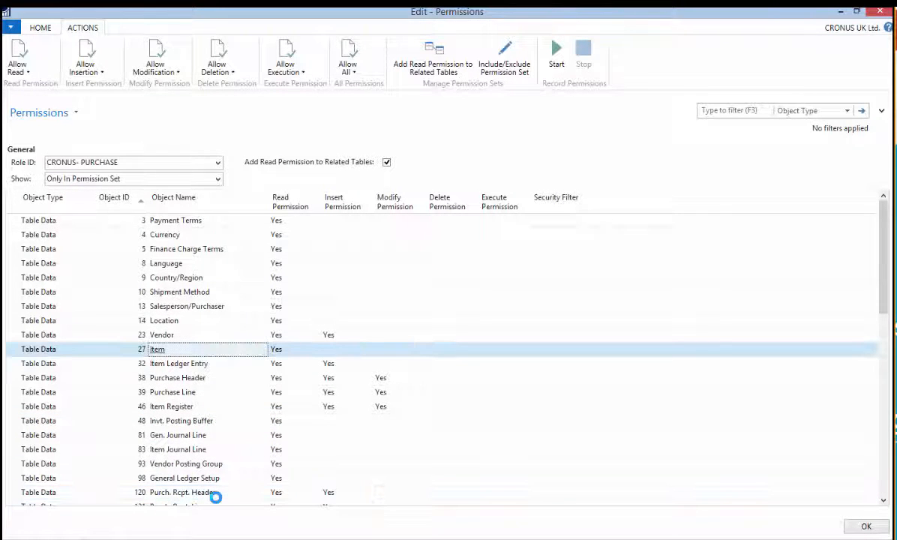
key("Tab")
key("Tab")
key("Tab")
key("Tab")
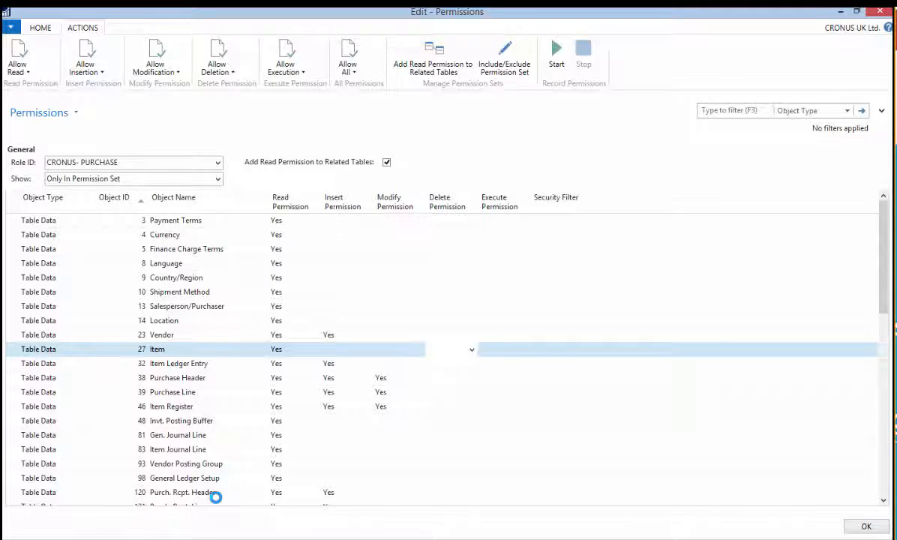
key("Down")
key("Down")
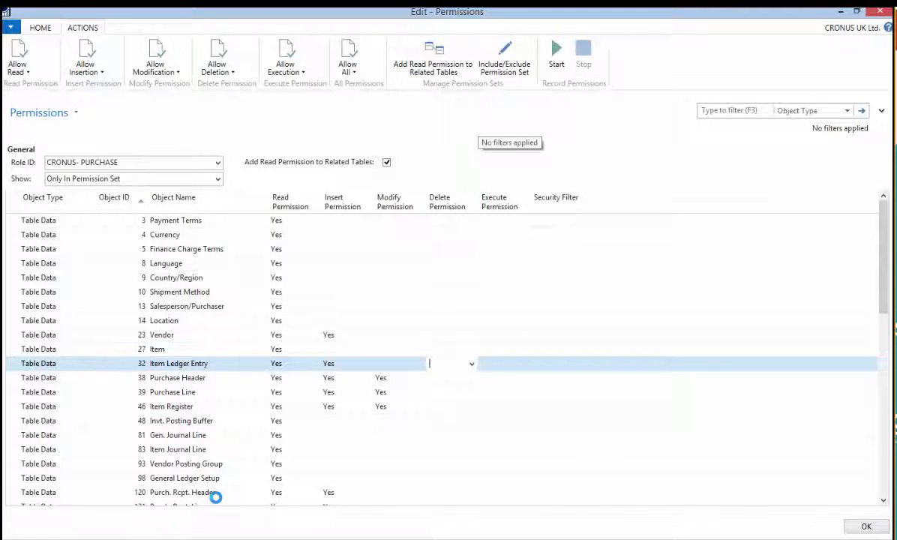
key("Down")
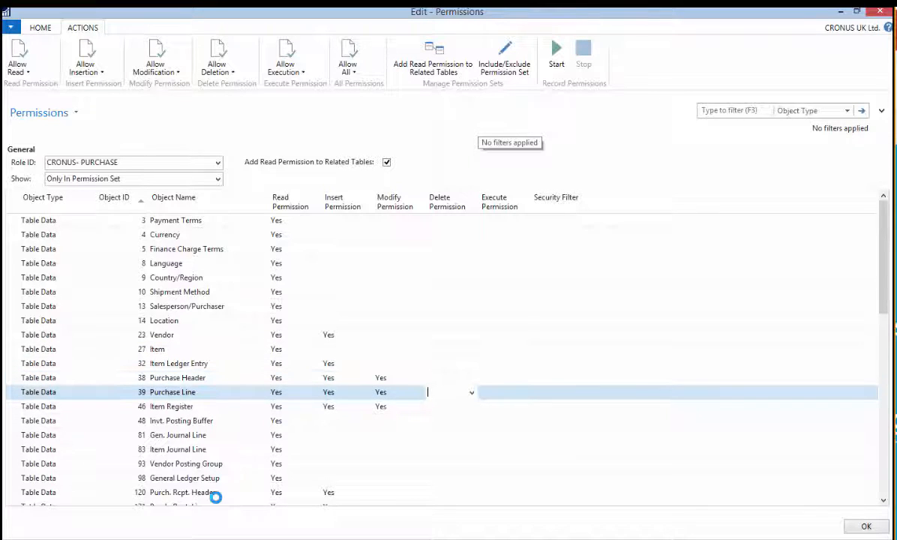
key("shift+Tab")
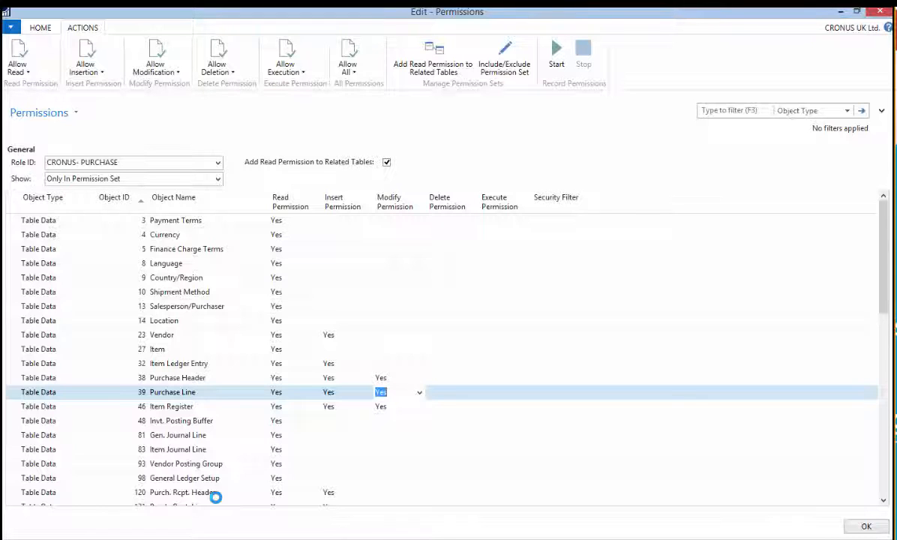
scroll(215, 497, "down", 3)
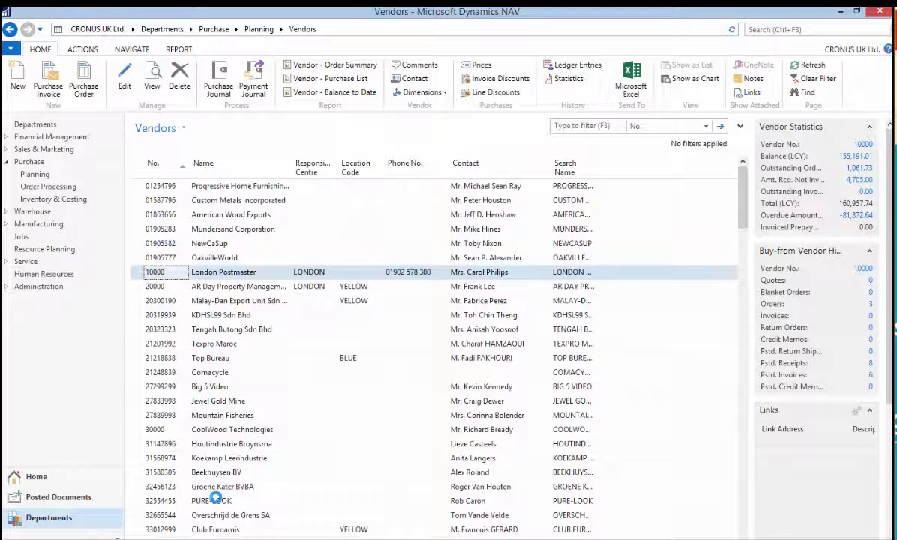
Step: Switch to the PowerPoint slide show and advance to the Assigning Your User Permissions slide
key("alt+Tab")
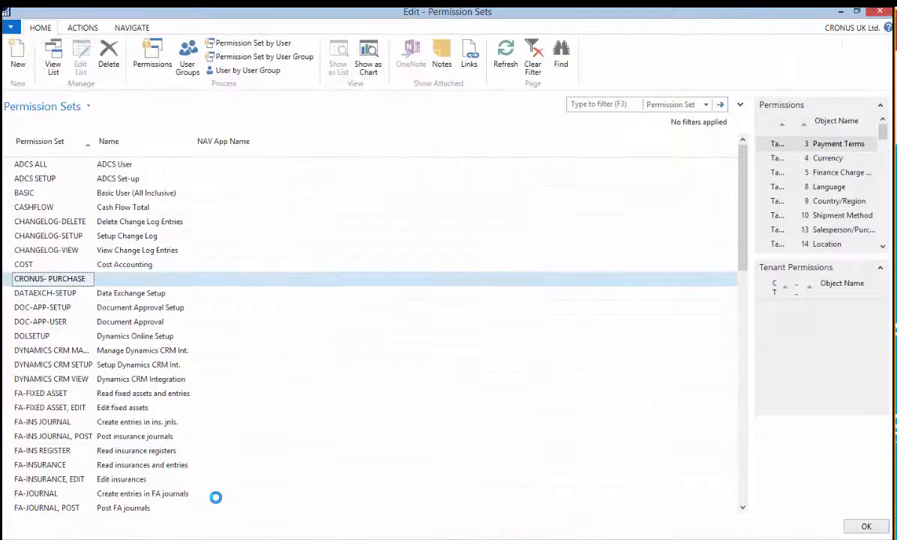
key("alt+Tab")
key("alt+Tab")
key("alt+Tab")
key("alt+Tab")
key("alt+Tab")
key("alt+Tab")
key("alt+Tab")
key("alt+Tab")
key("alt+Tab")
key("alt+Tab")
key("alt+Tab")
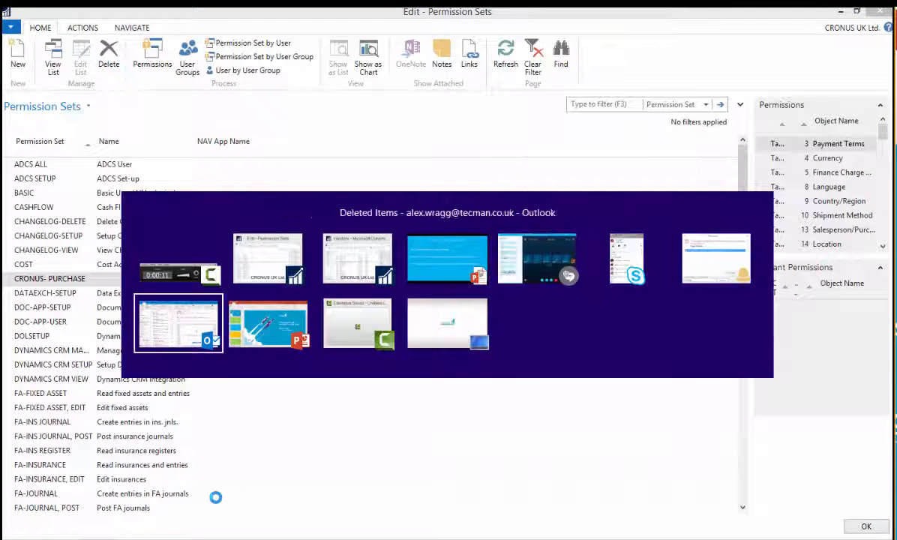
key("alt+Tab")
key("alt+Tab")
key("alt+Tab")
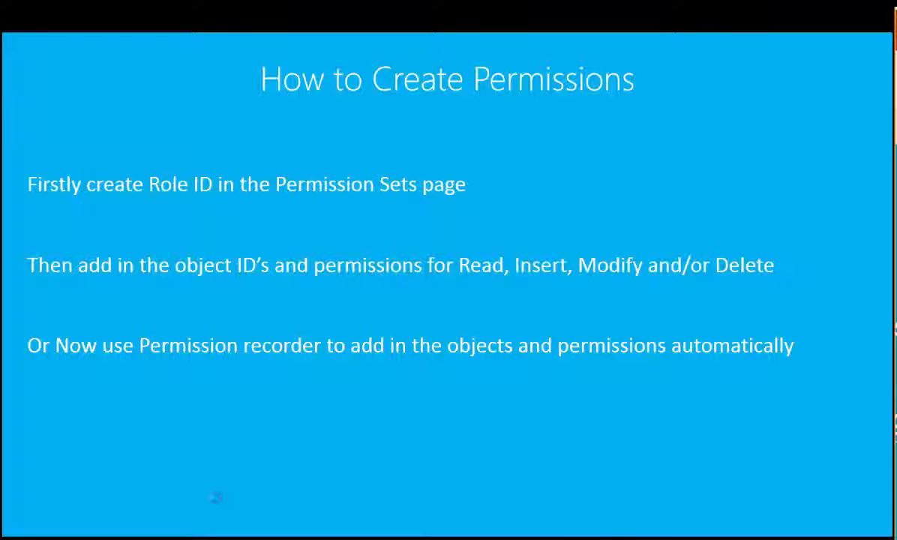
key("Right")
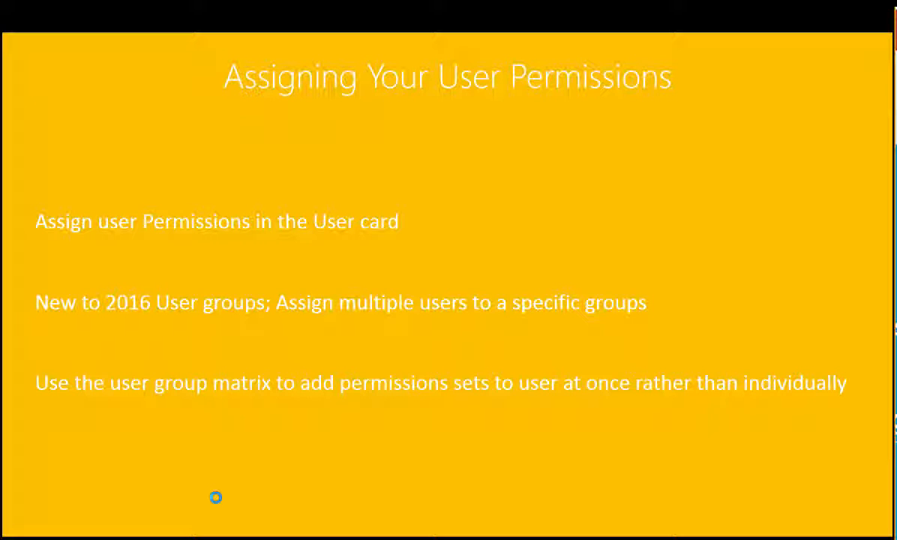
key("alt+Tab")
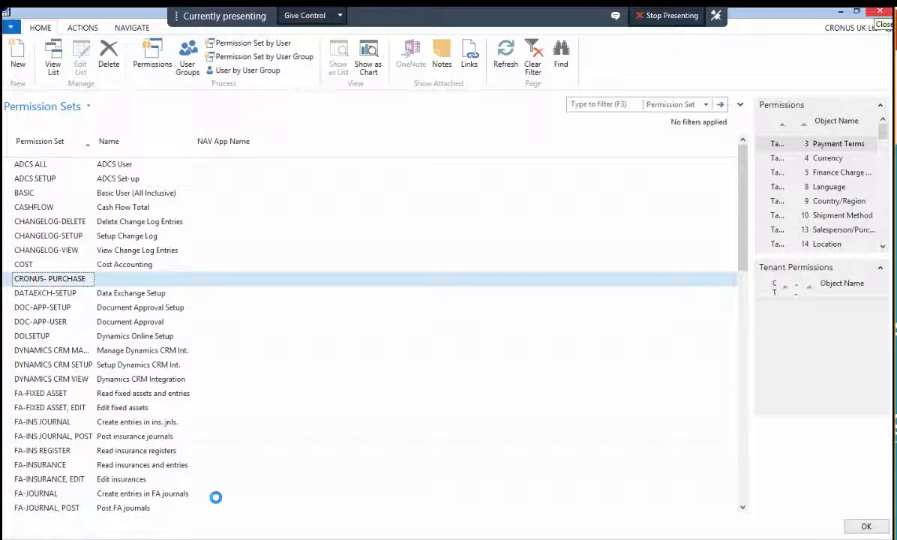
key("alt+Tab")
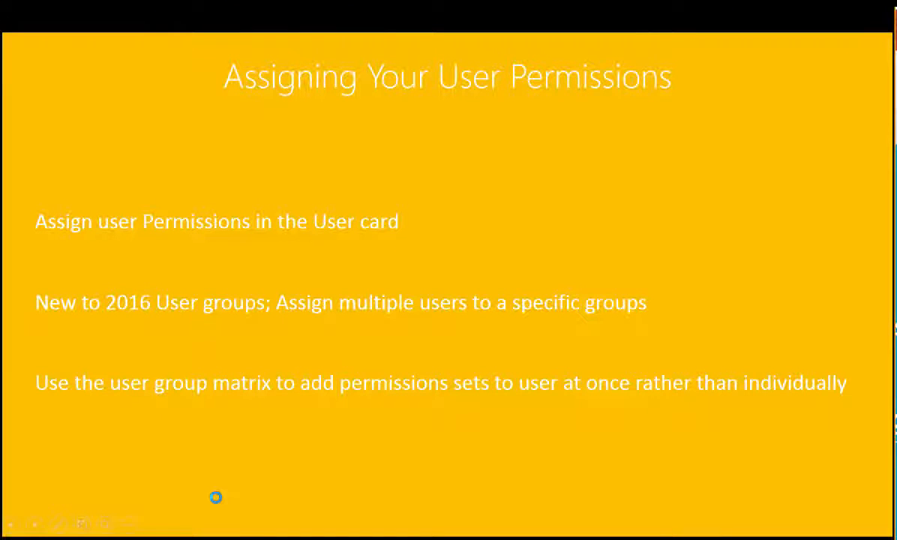
Step: Switch back to Dynamics NAV, search for users to open the Users list, and open the user groups
key("alt+Tab")
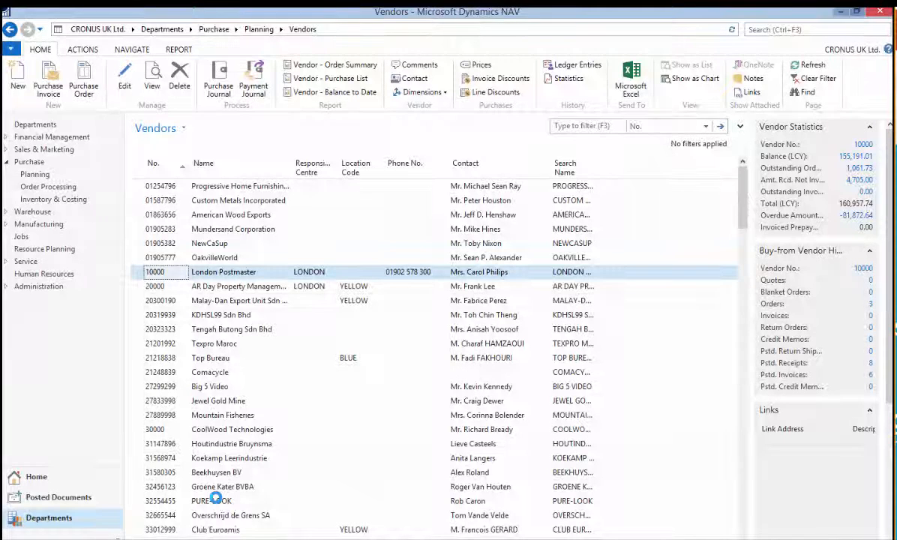
key("ctrl+F3")
type("users")
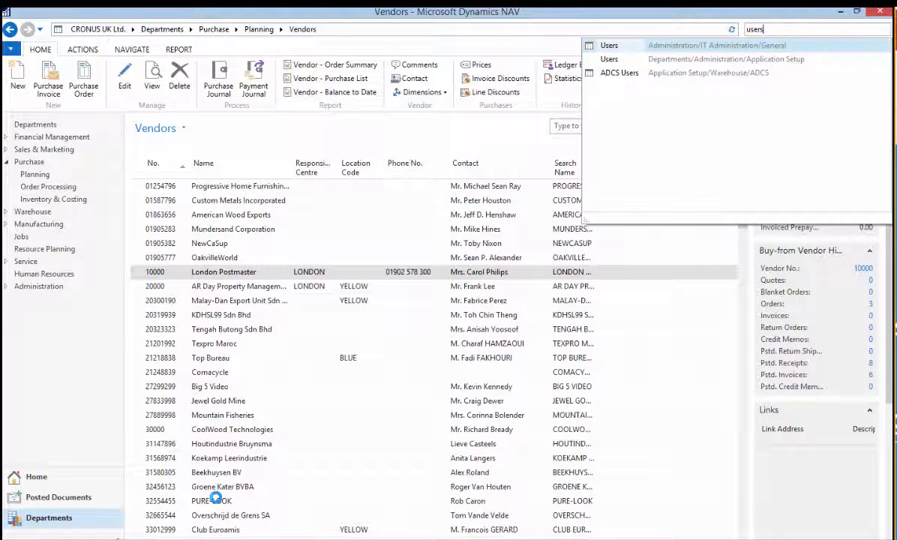
key("Return")
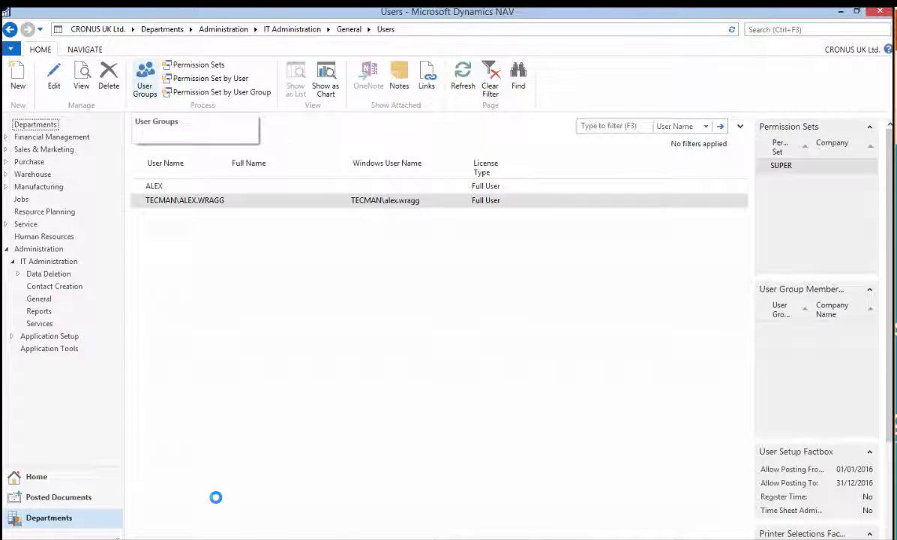
left_click(145, 78)
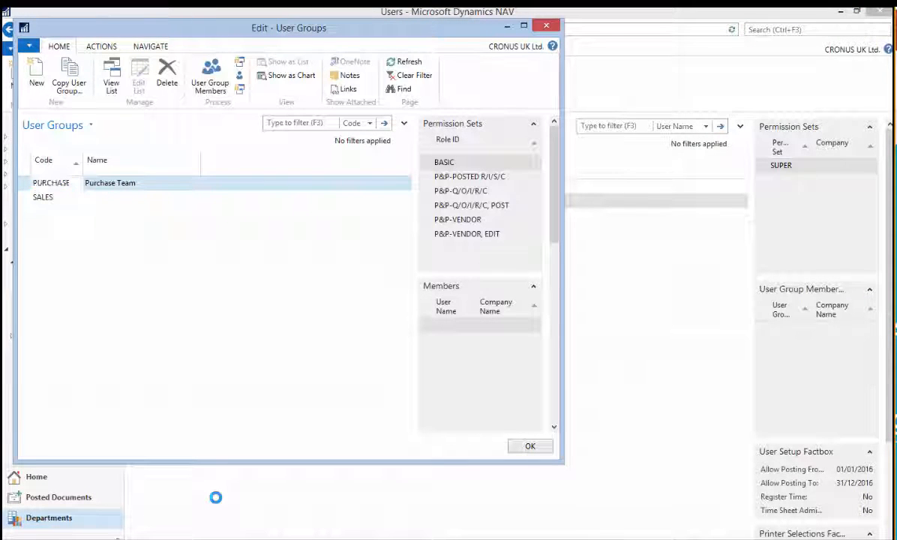
Step: Add two user groups with the codes WAREHOUSE and FINANCE below the existing groups
key("Down")
key("Down")
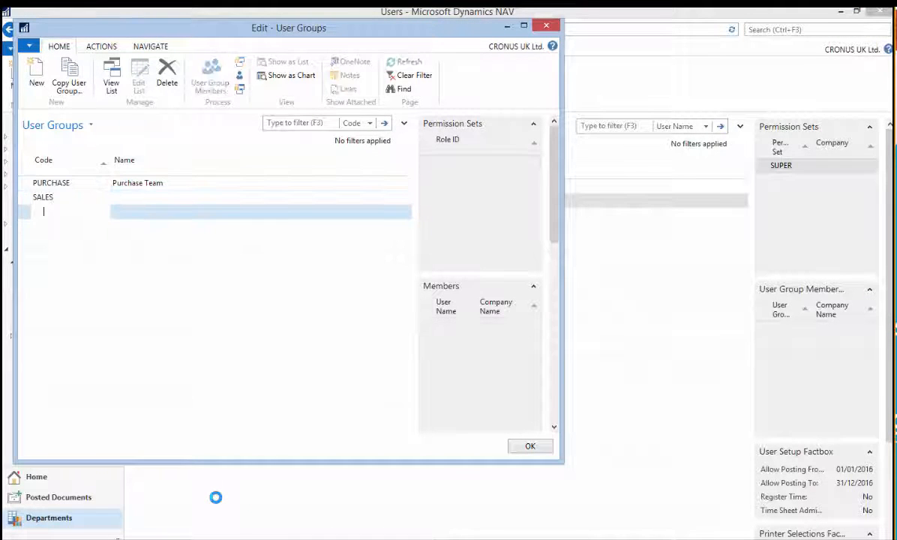
type("wareh")
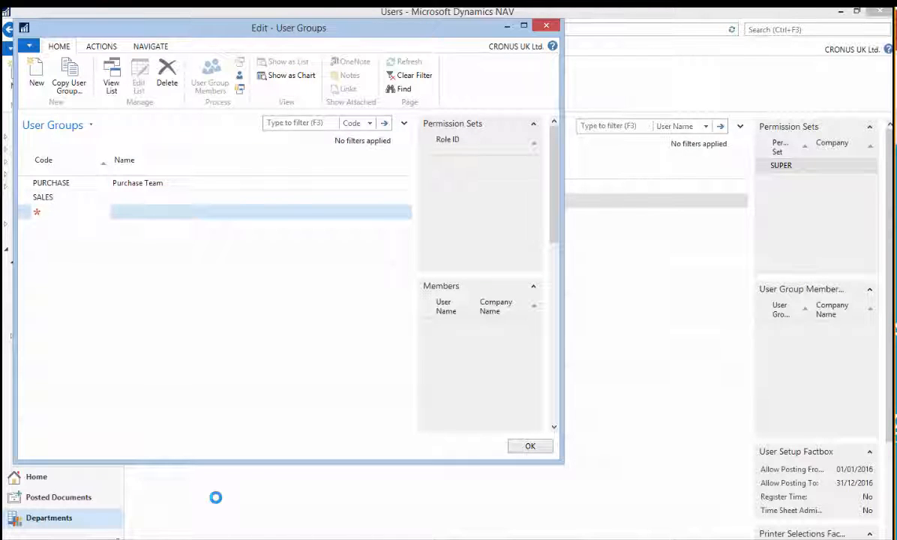
key("BackSpace")
type("house")
key("Tab")
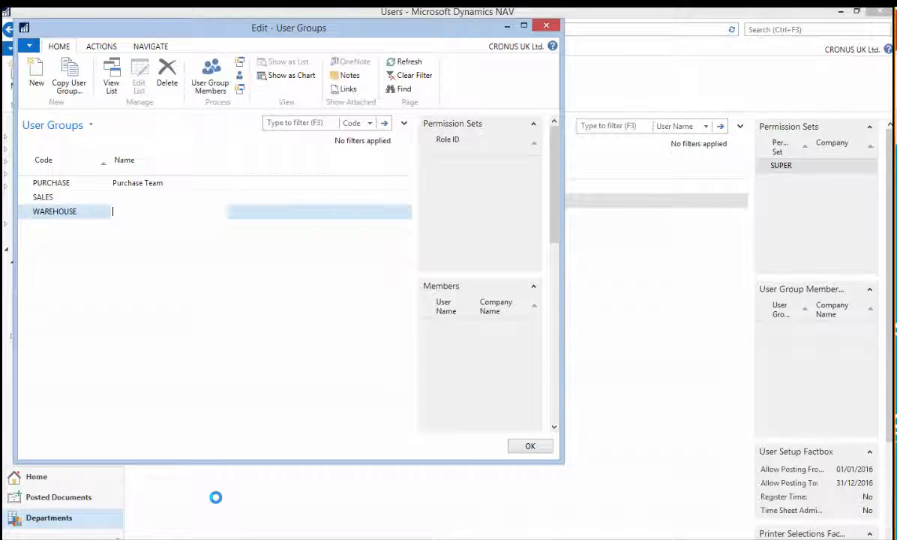
key("Tab")
type("fi")
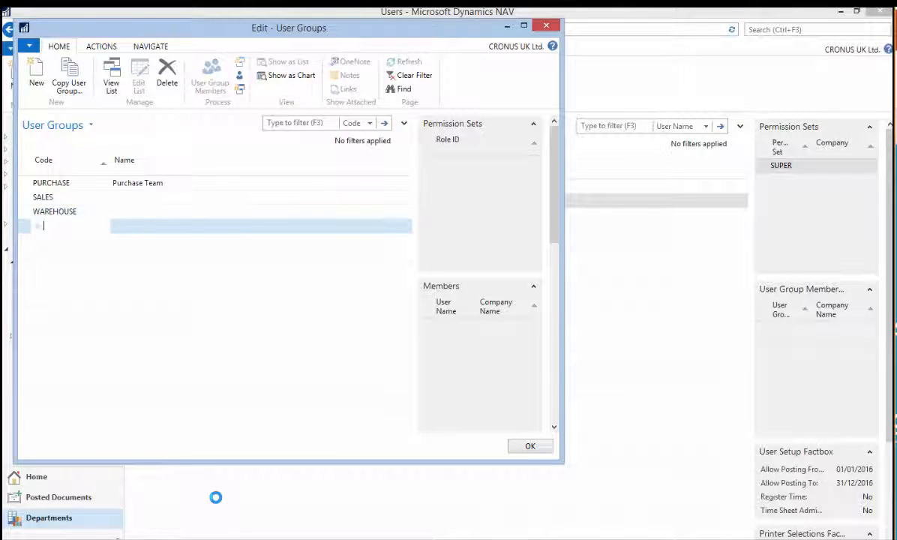
type("nance")
key("Tab")
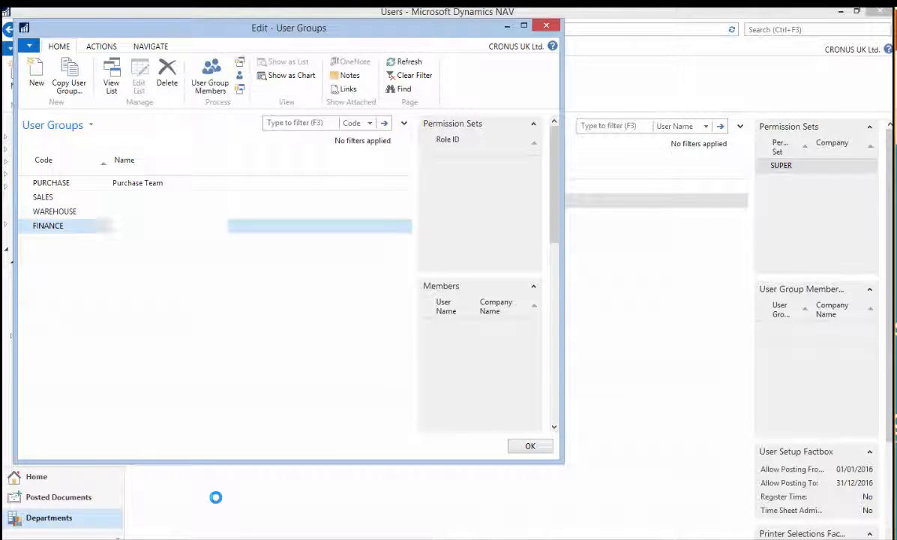
Step: Add the CRONUS- PURCHASE role to the PURCHASE user group's permission sets, widening the role name column
key("Up")
key("Up")
key("Up")
key("shift+Tab")
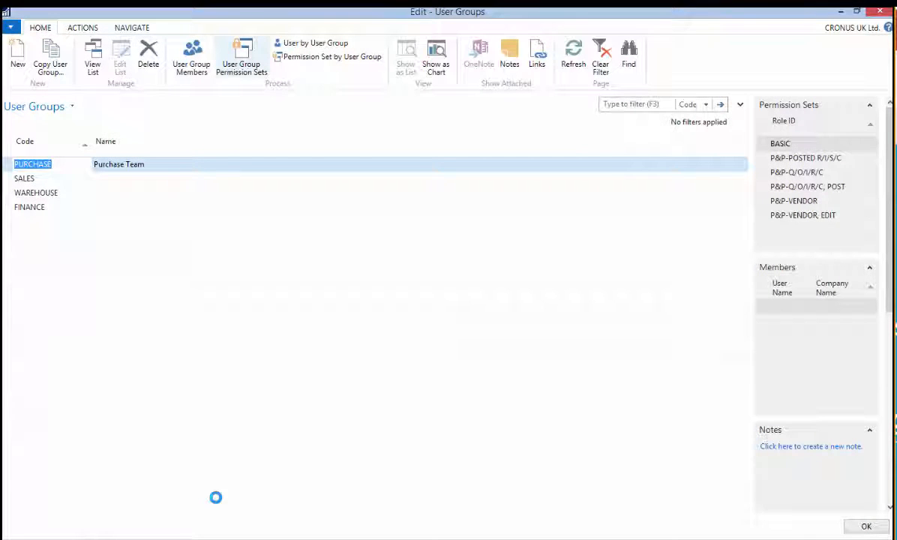
left_click(241, 58)
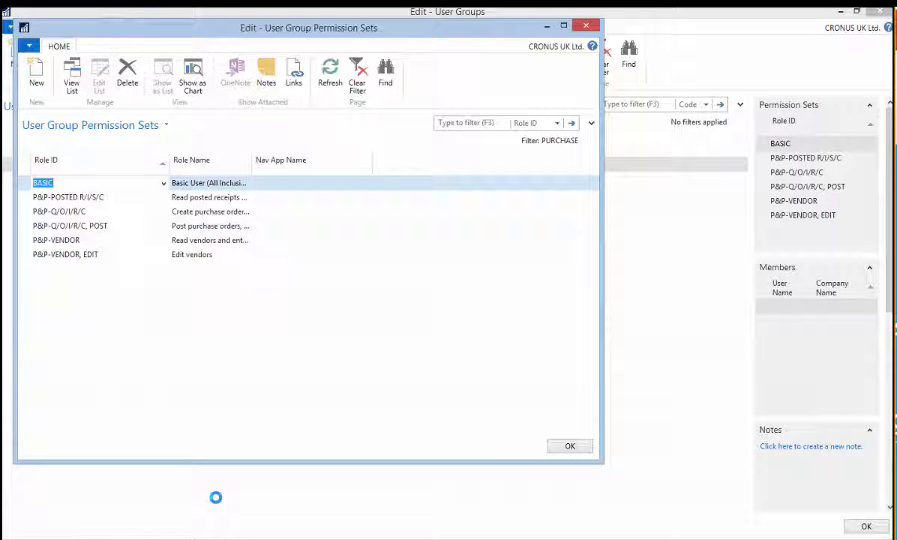
left_click_drag(251, 160, 295, 159)
left_click(90, 268)
left_click(163, 270)
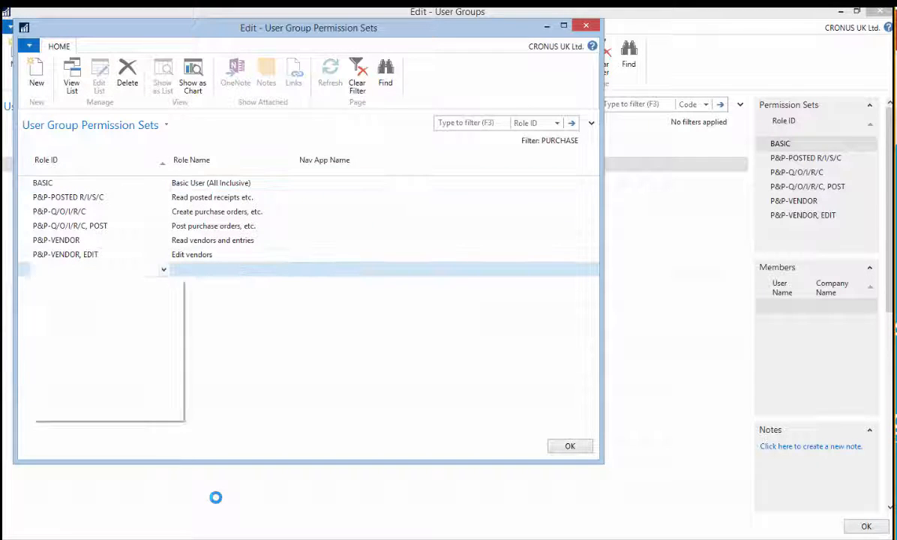
scroll(105, 336, "down", 2)
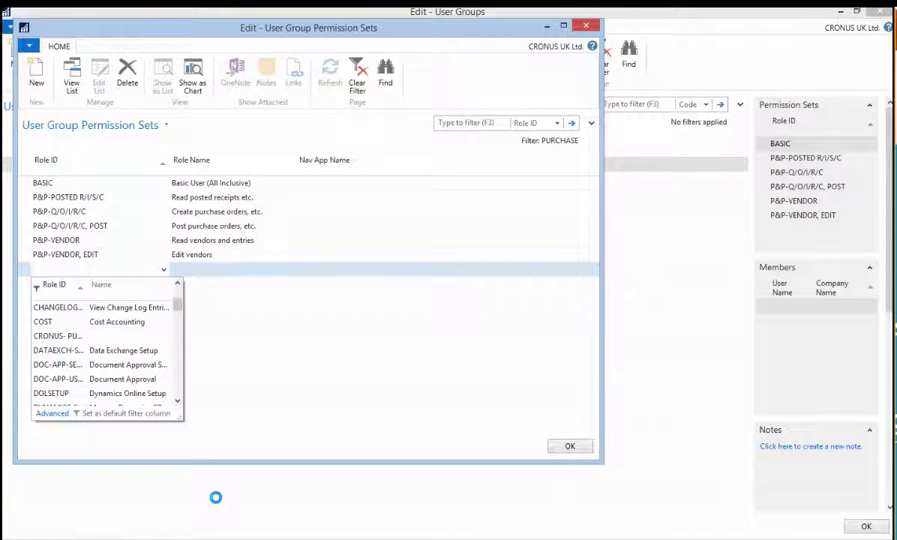
left_click(58, 336)
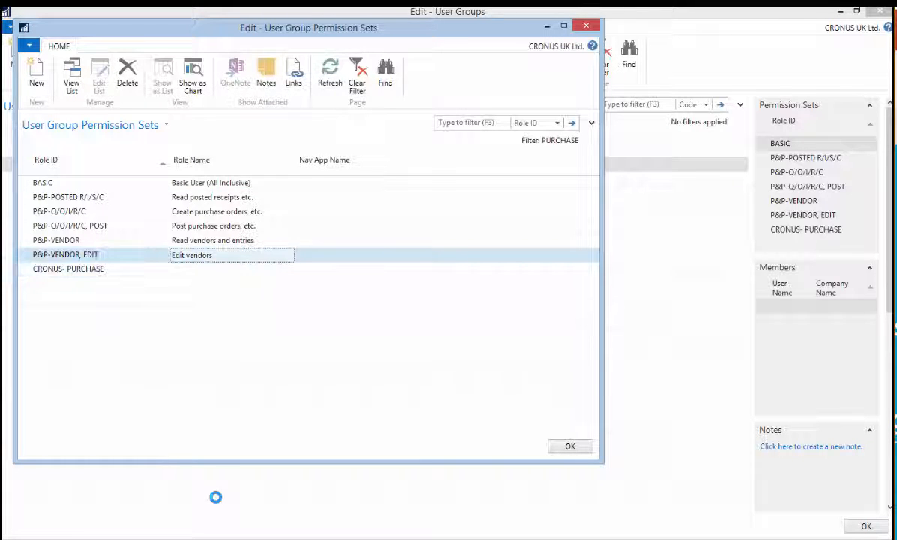
left_click(569, 446)
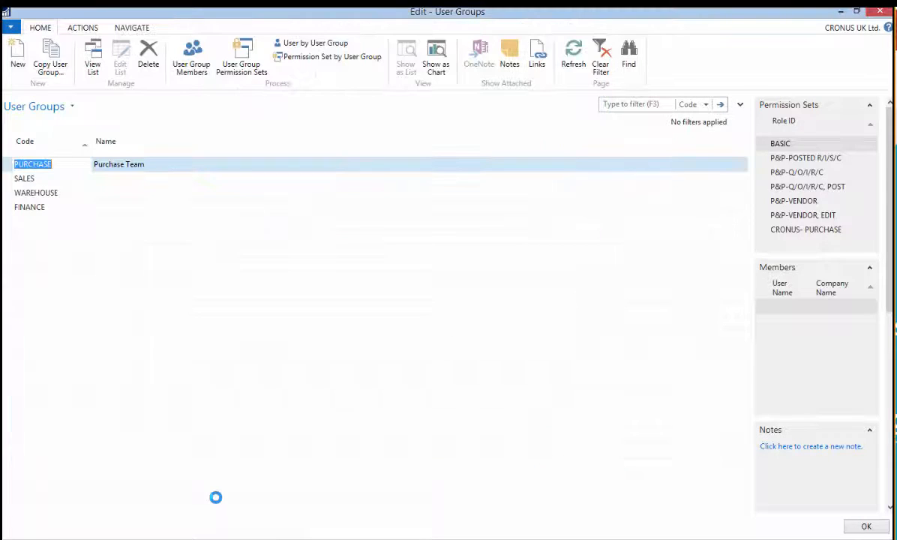
Step: Close the user groups, assign the PURCHASE group on the first listed user's card, and open the group's company name for editing
left_click(867, 526)
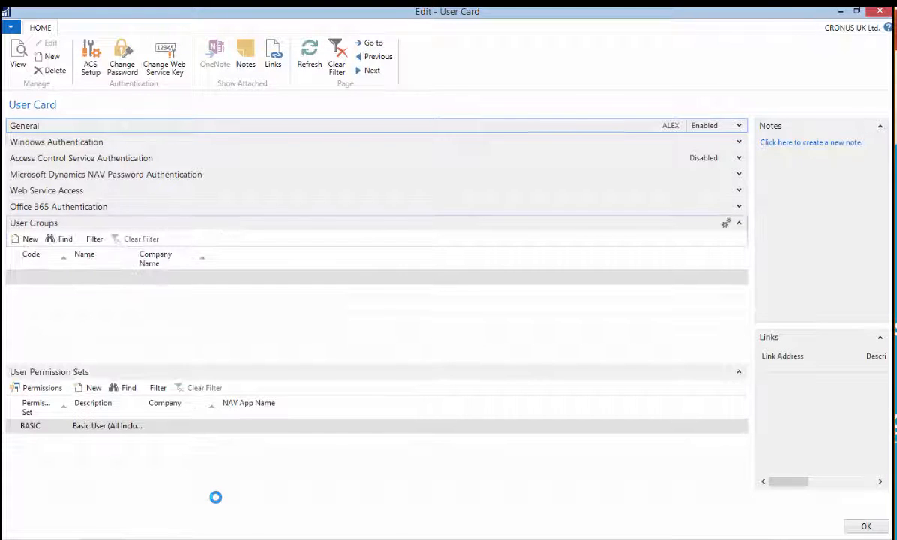
left_click(41, 278)
left_click(65, 278)
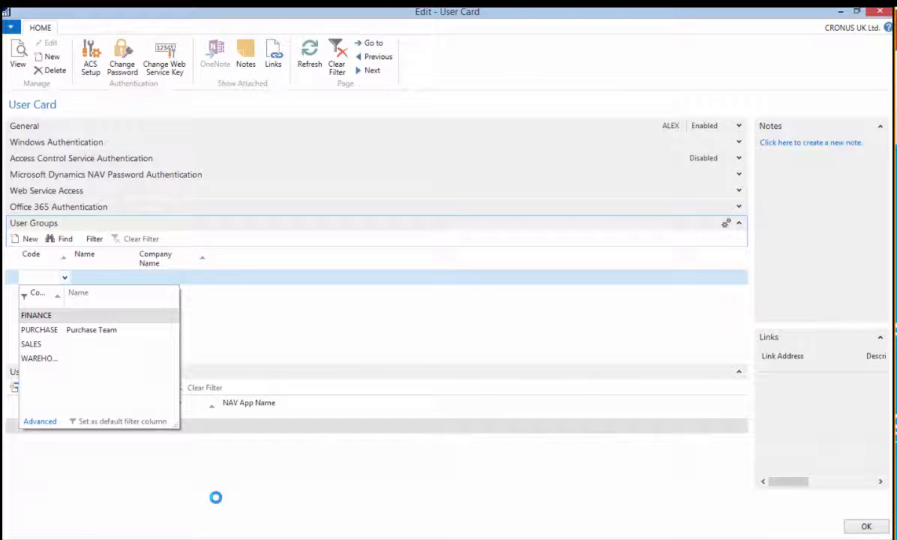
key("Down")
key("Return")
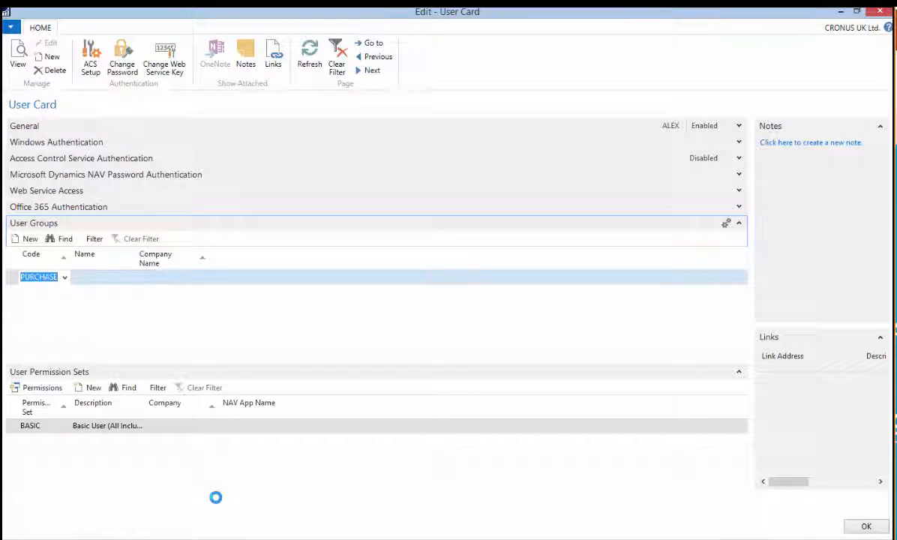
key("Tab")
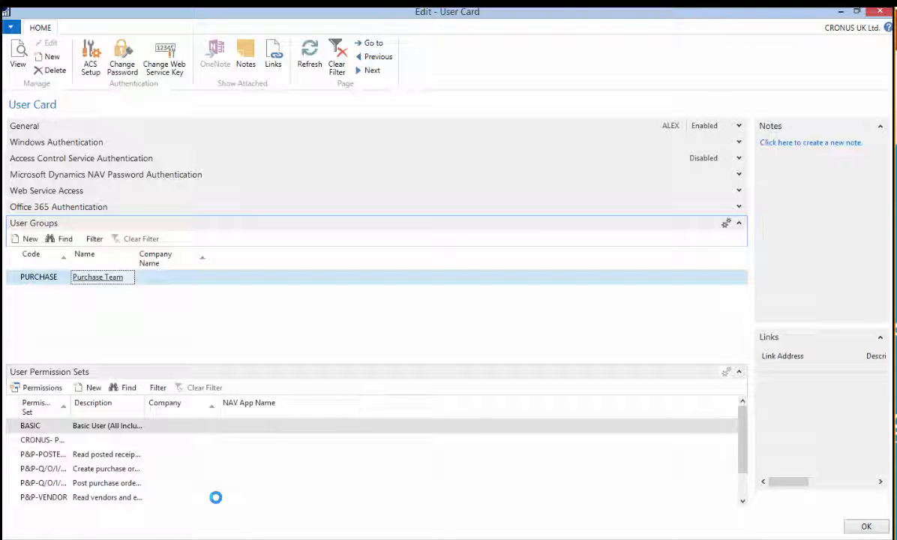
left_click(171, 276)
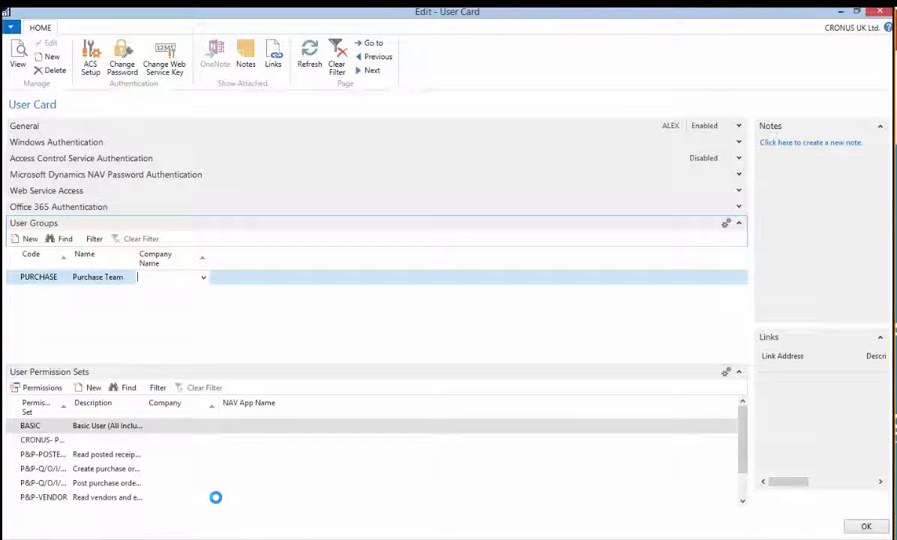
Step: Set the company of the PURCHASE user group on the user card to Alex's Test Company and confirm renaming the record
left_click(177, 426)
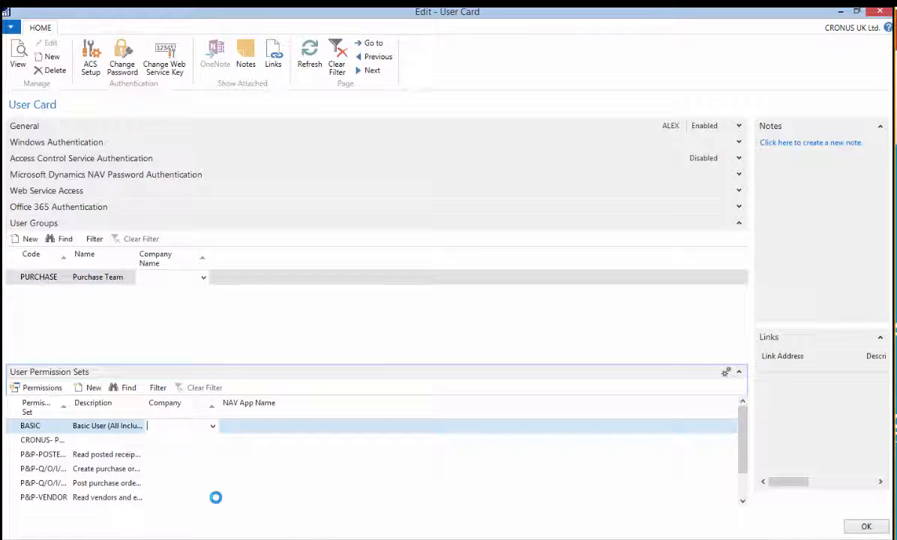
left_click(171, 277)
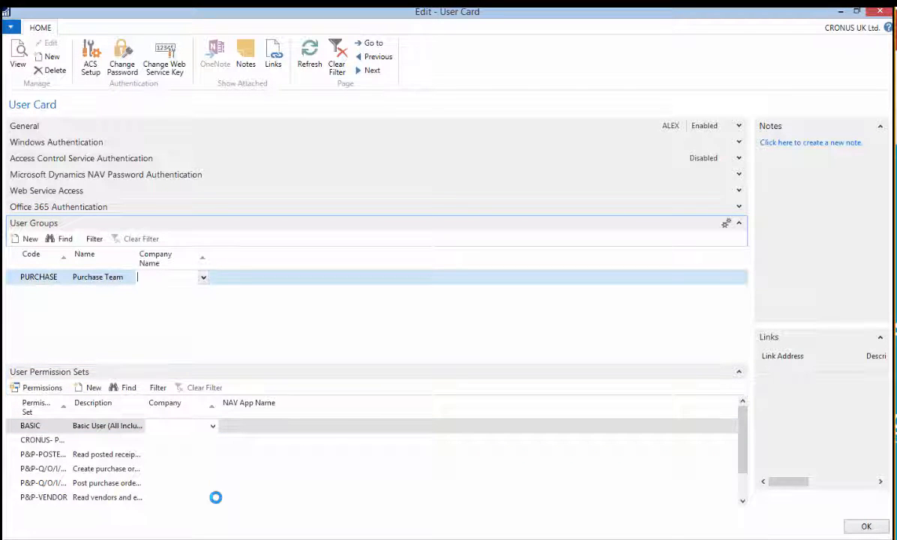
left_click(203, 277)
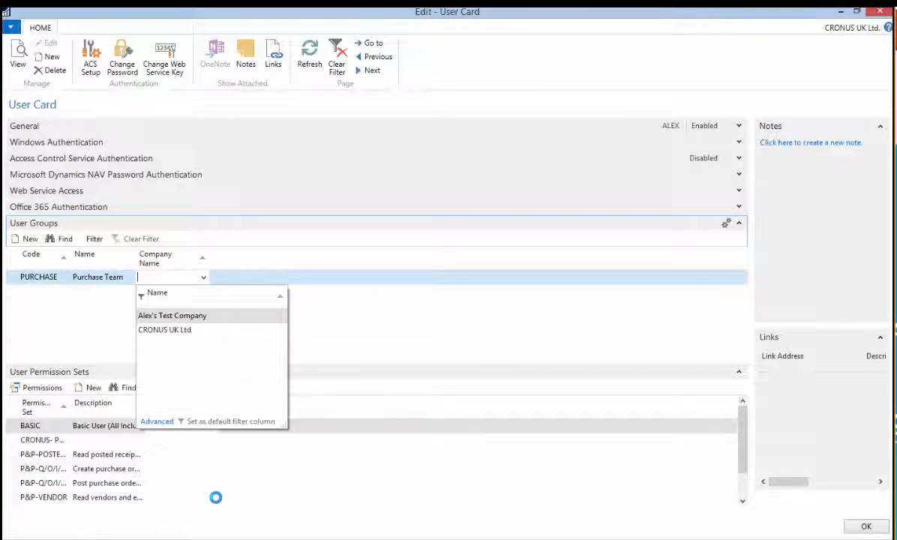
left_click(172, 316)
left_click(177, 426)
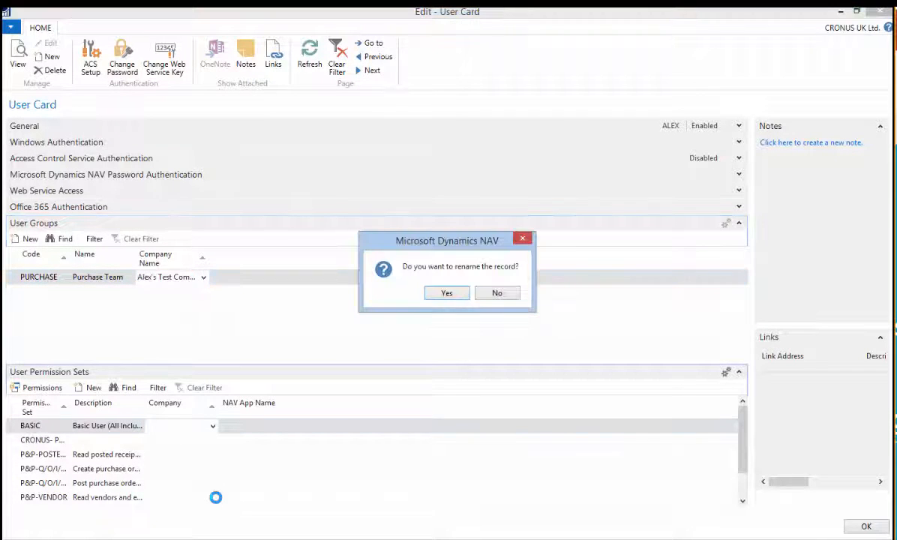
key("Return")
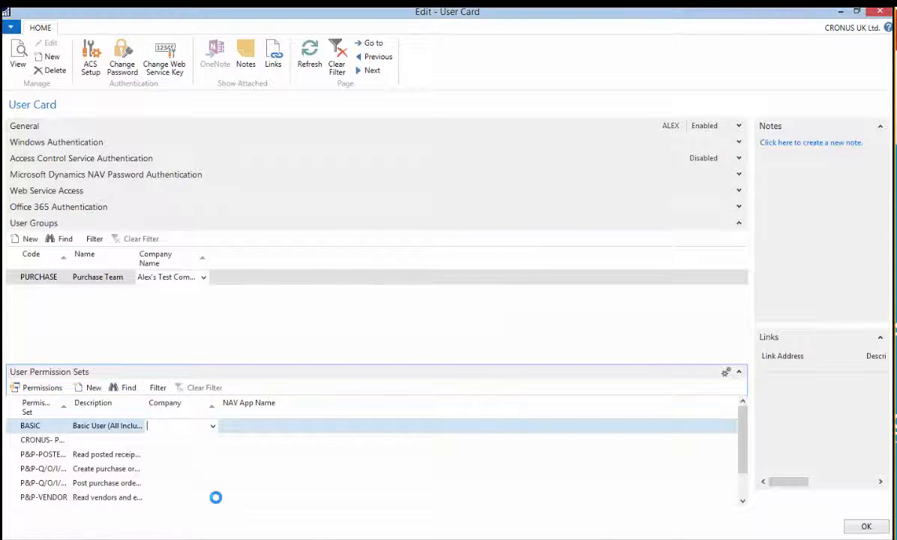
Step: Set the company of the BASIC and CRONUS- PURCHASE user permission sets to Alex's Test Company, and close the user card
key("F4")
key("Down")
key("Return")
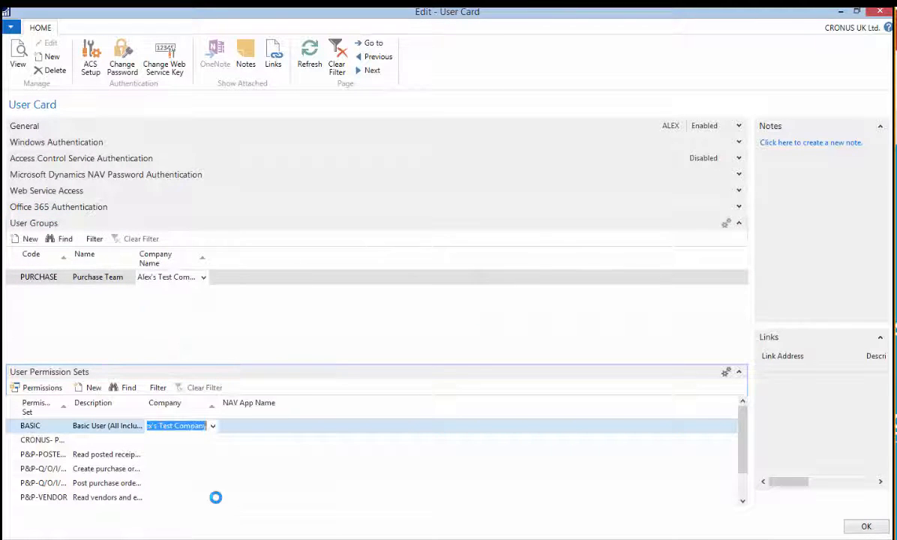
key("Down")
key("Return")
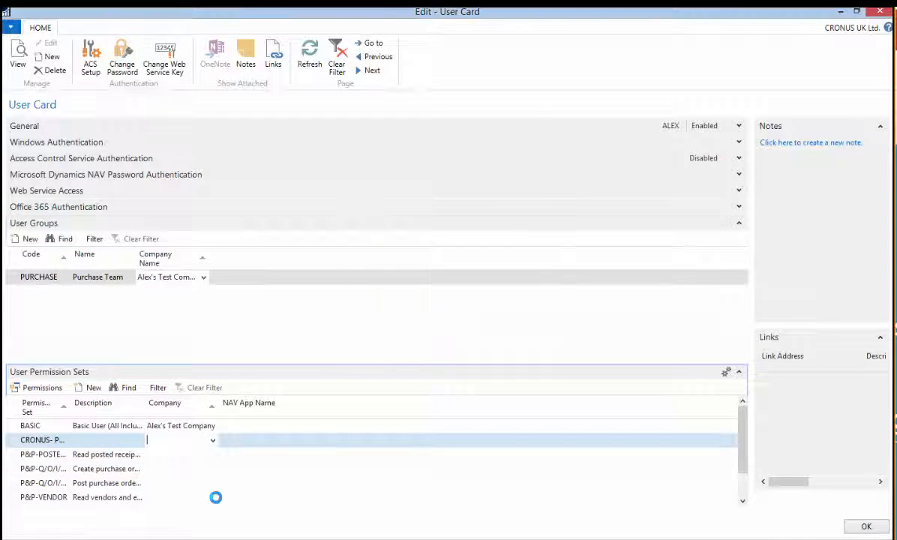
key("F4")
key("Down")
key("Return")
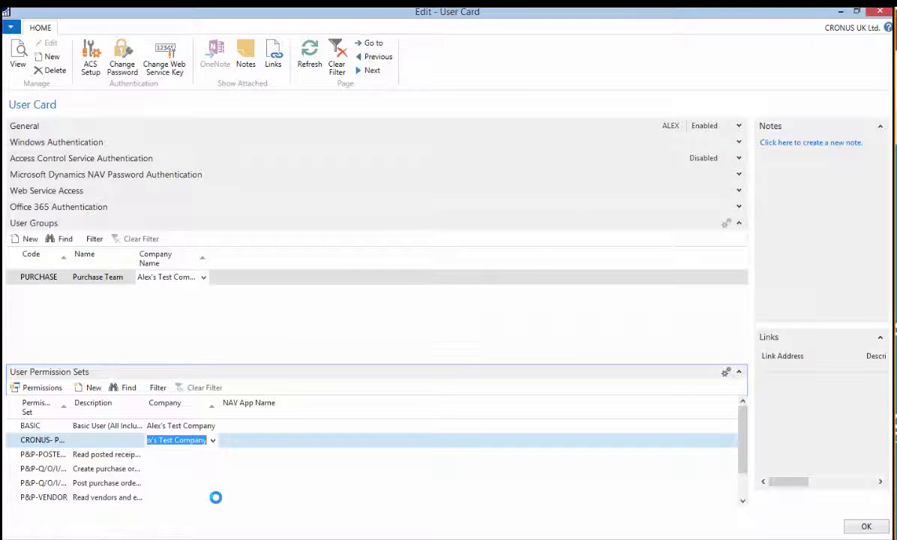
key("Down")
key("Return")
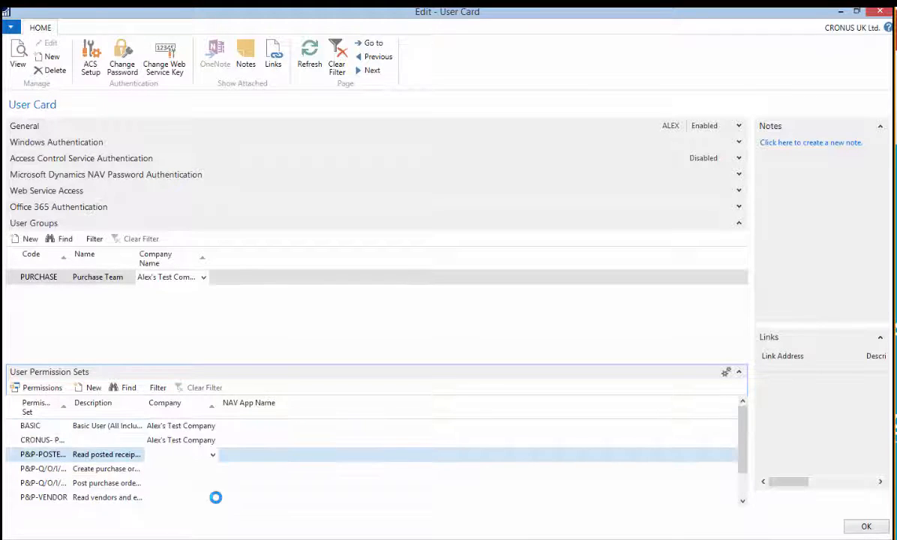
key("Up")
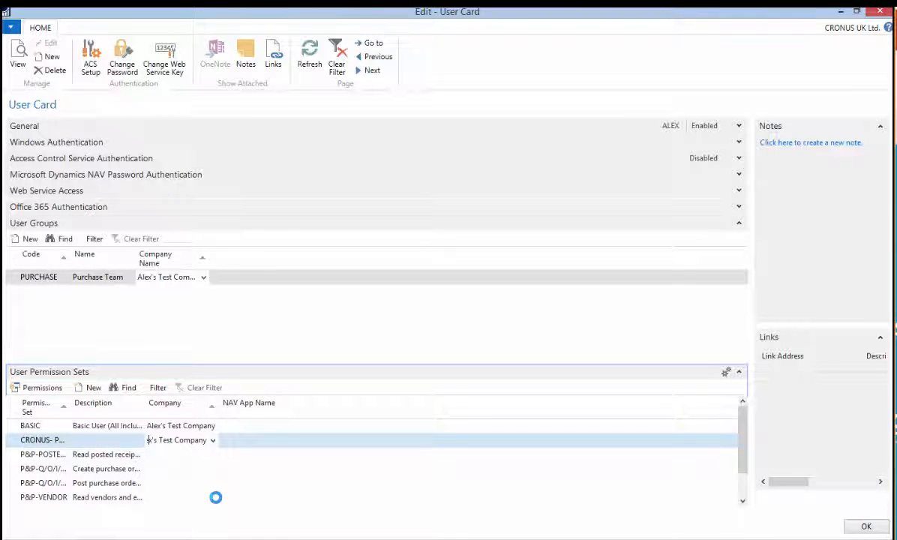
left_click(867, 527)
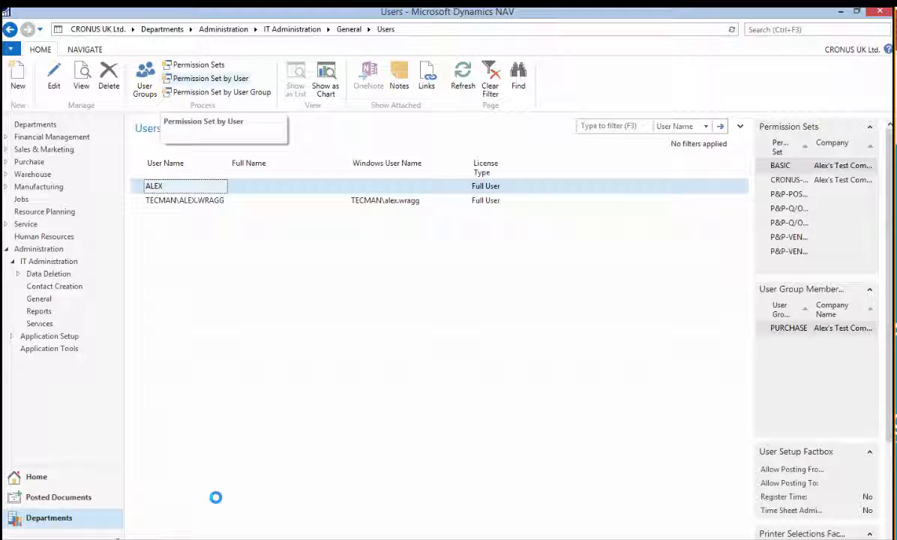
Step: Assign the BASIC and CRONUS- PURCHASE permission sets to the first listed user in the permission set by user overview, and close it
left_click(210, 79)
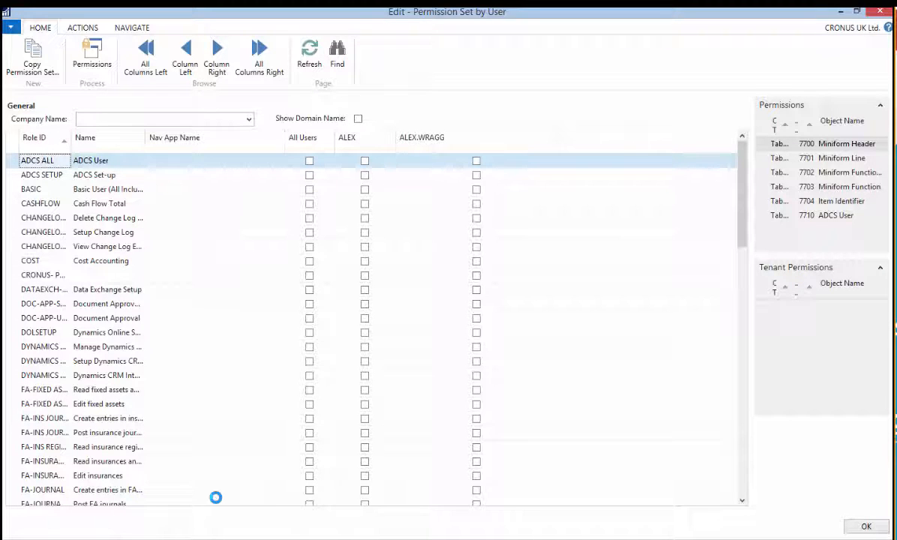
key("Escape")
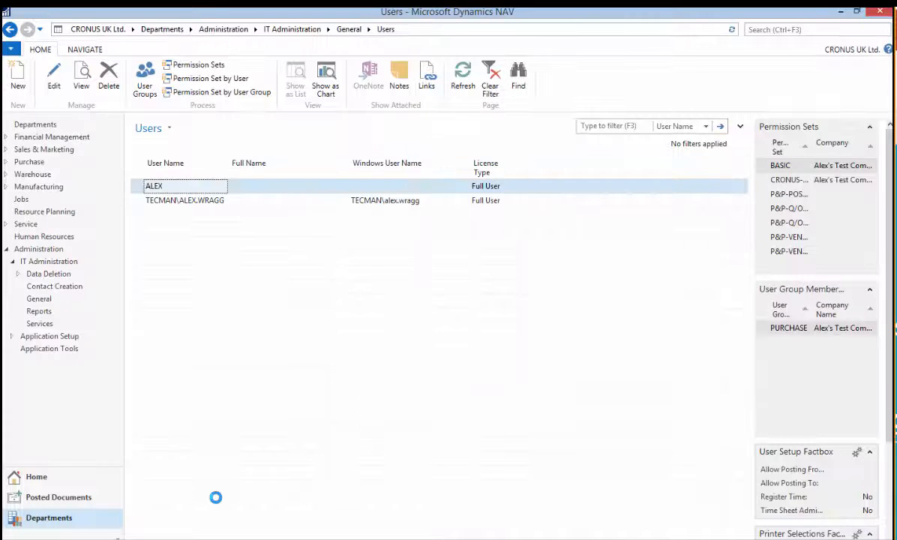
key("Down")
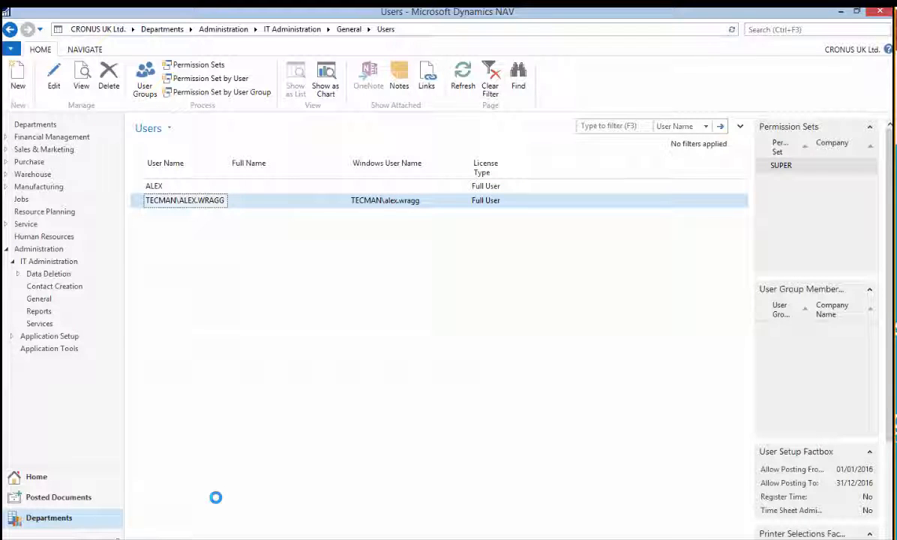
left_click(204, 78)
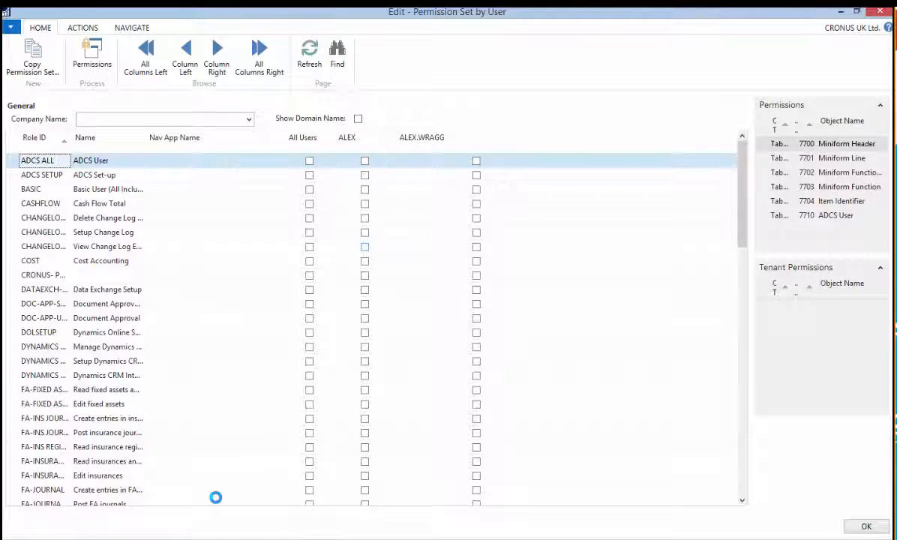
left_click(364, 190)
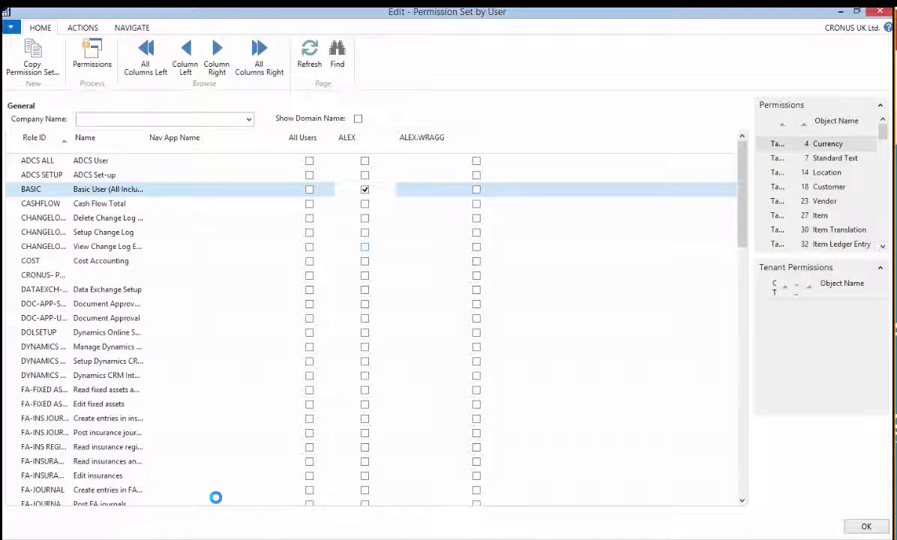
left_click(364, 276)
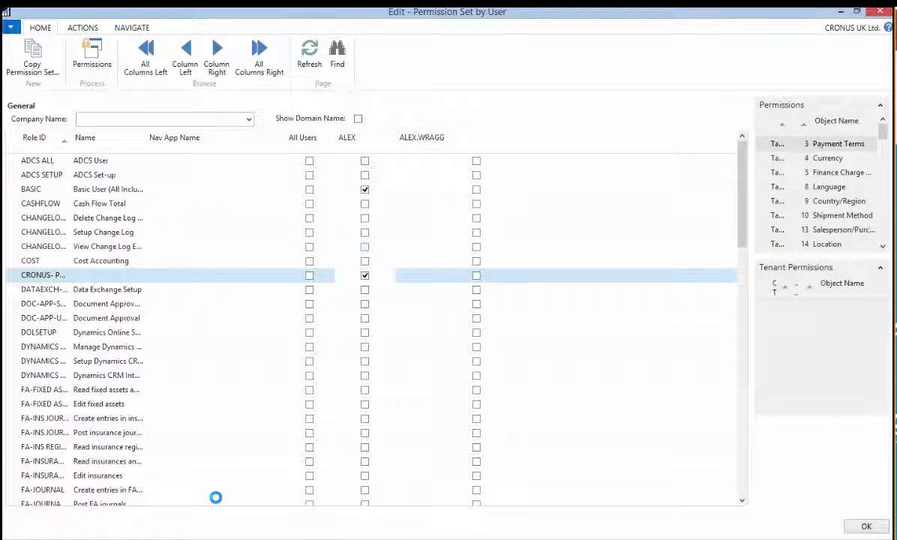
left_click(867, 527)
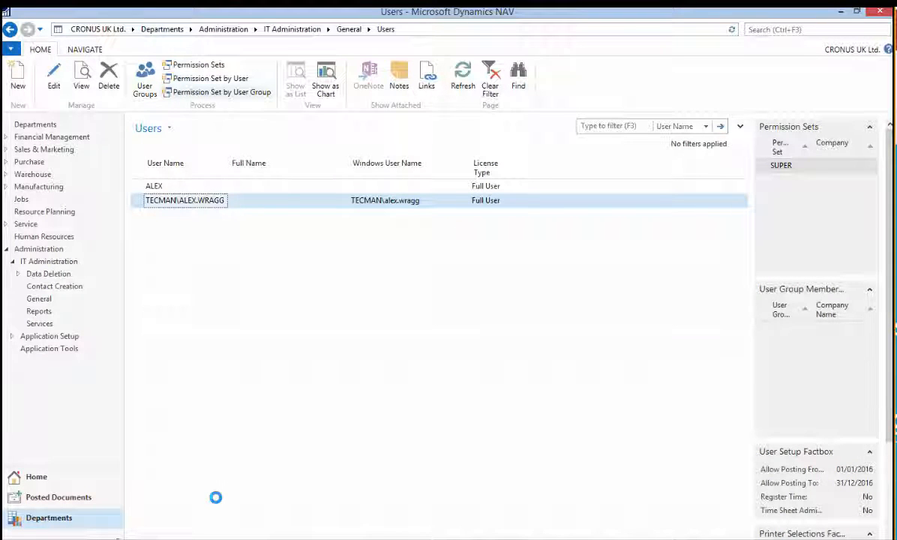
Step: Review the permission sets by user group with the FINANCE column widened, and check the FINANCE group's own permission sets
left_click(221, 92)
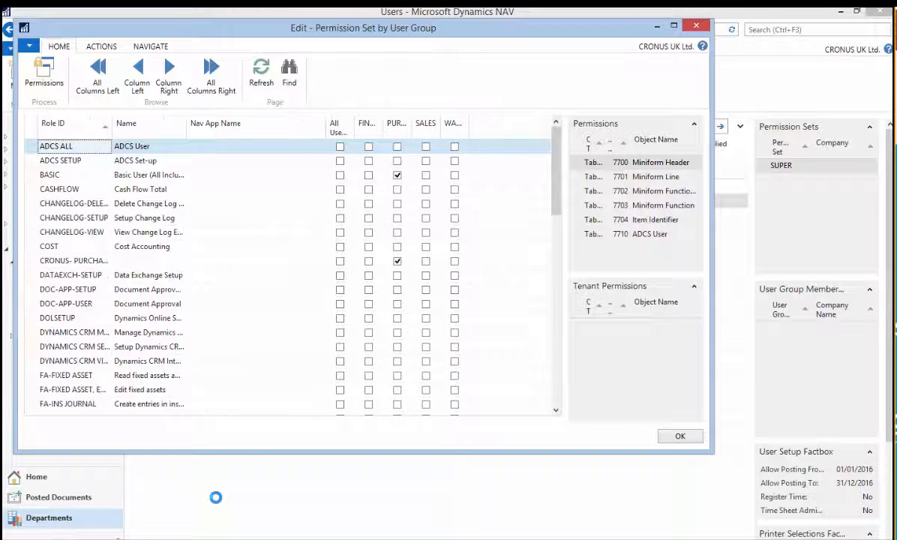
left_click_drag(382, 124, 399, 124)
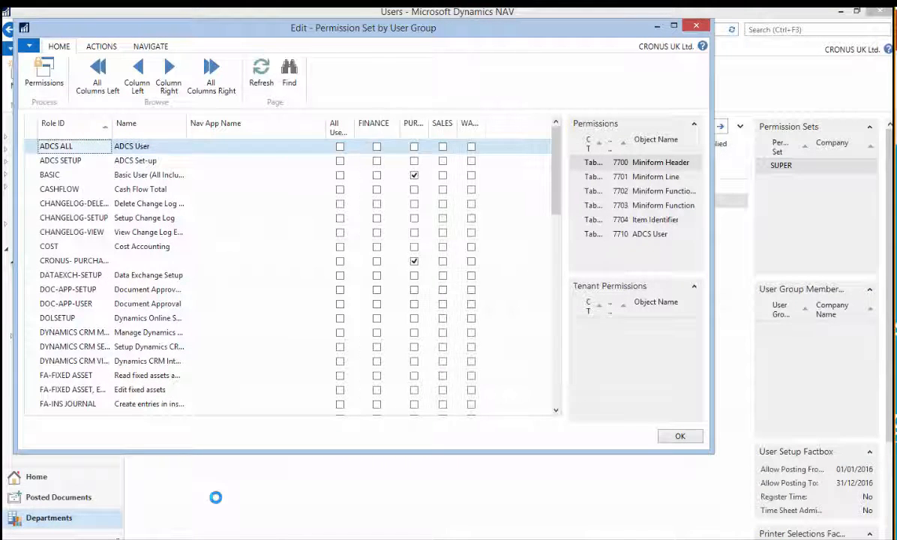
left_click(696, 26)
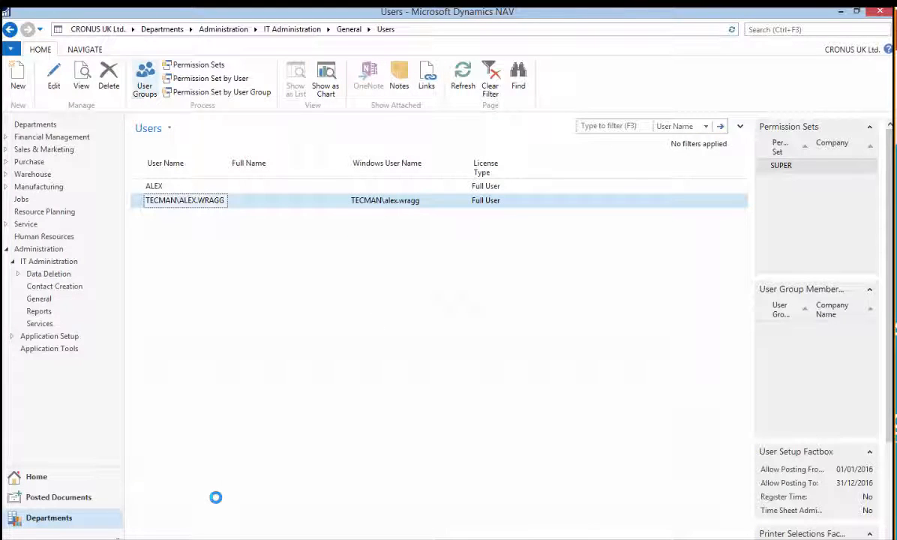
left_click(145, 77)
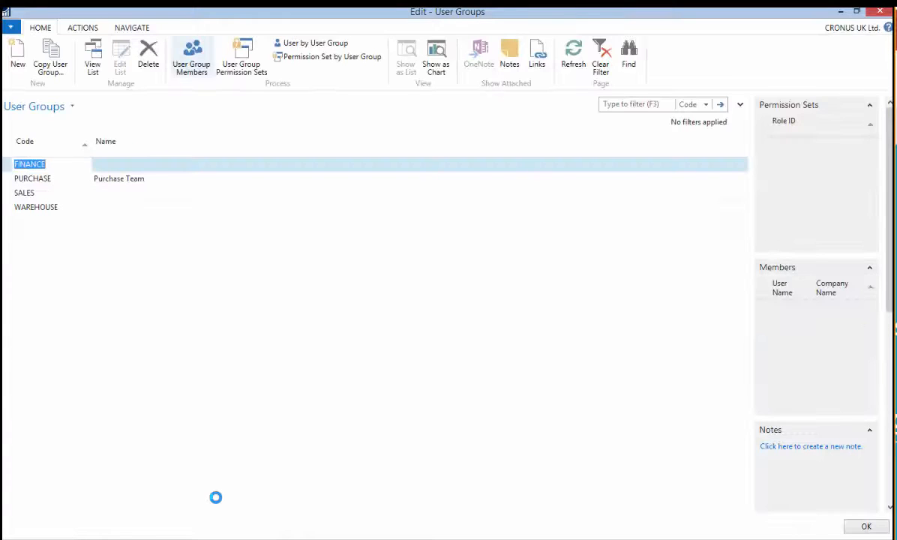
left_click(242, 58)
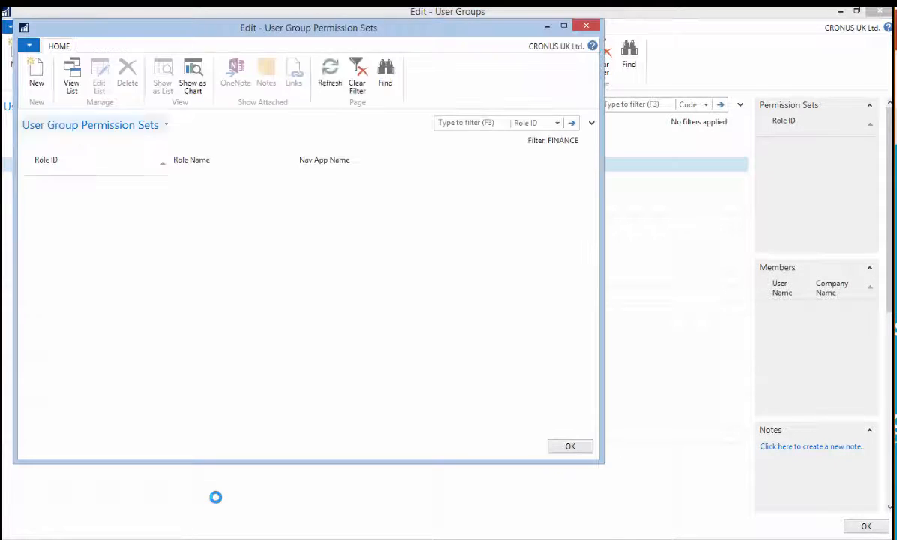
left_click(587, 25)
left_click(880, 12)
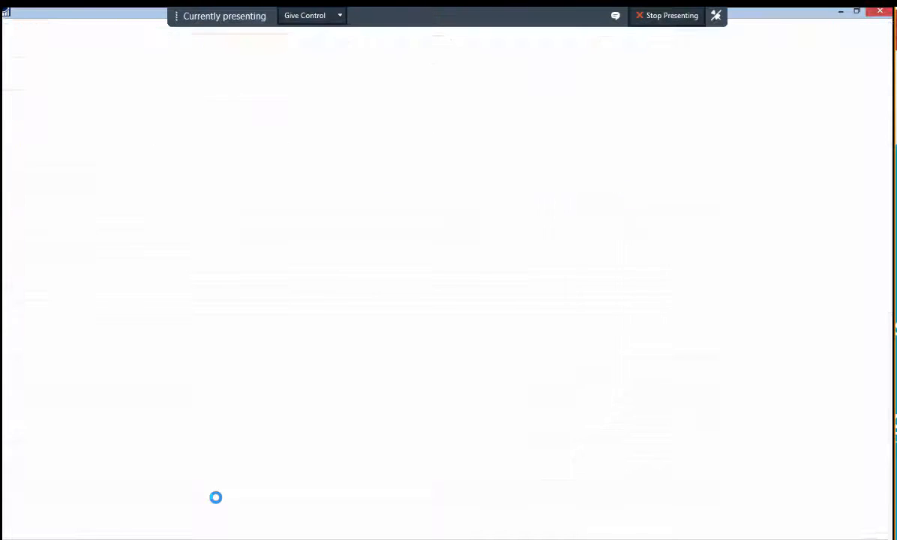
Step: Assign the BASIC permission set to all user groups in the permission set by user group overview, widening the All User Groups column
left_click(222, 93)
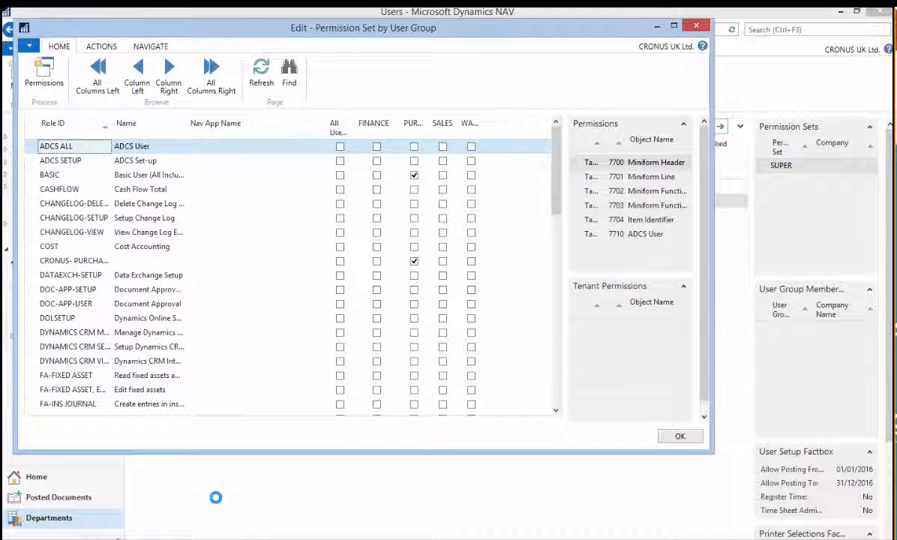
left_click(73, 175)
left_click(340, 175)
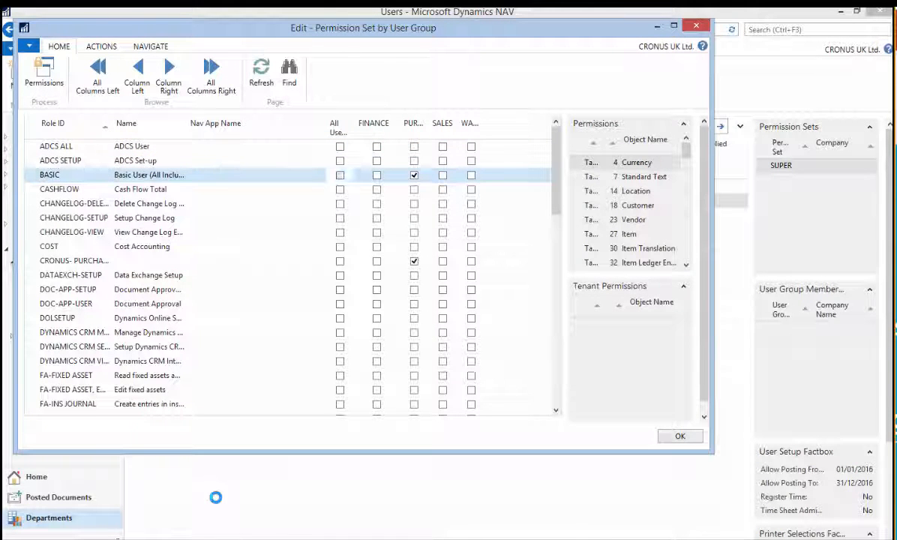
left_click_drag(354, 128, 374, 128)
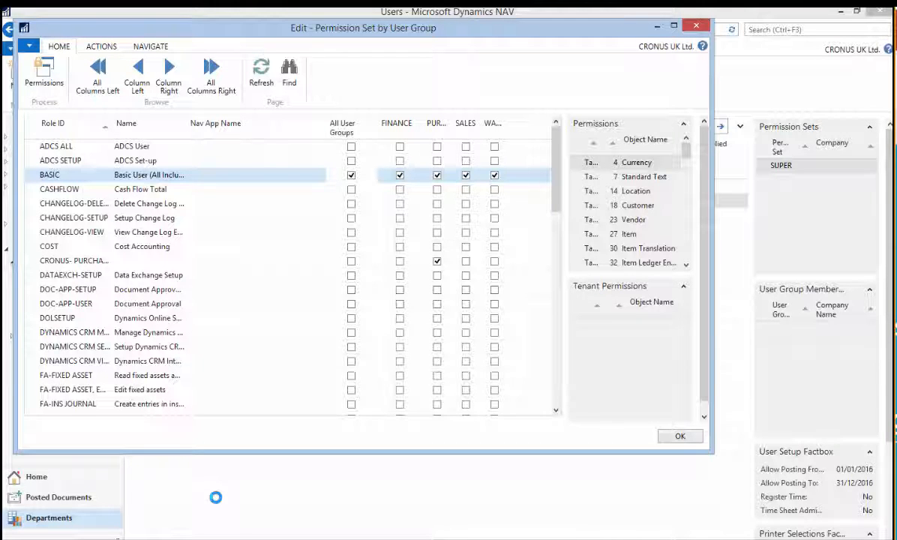
Step: Assign the read and edit permission sets for G/L account schedules and G/L accounts to the FINANCE group
scroll(289, 277, "down", 2)
scroll(288, 278, "down", 3)
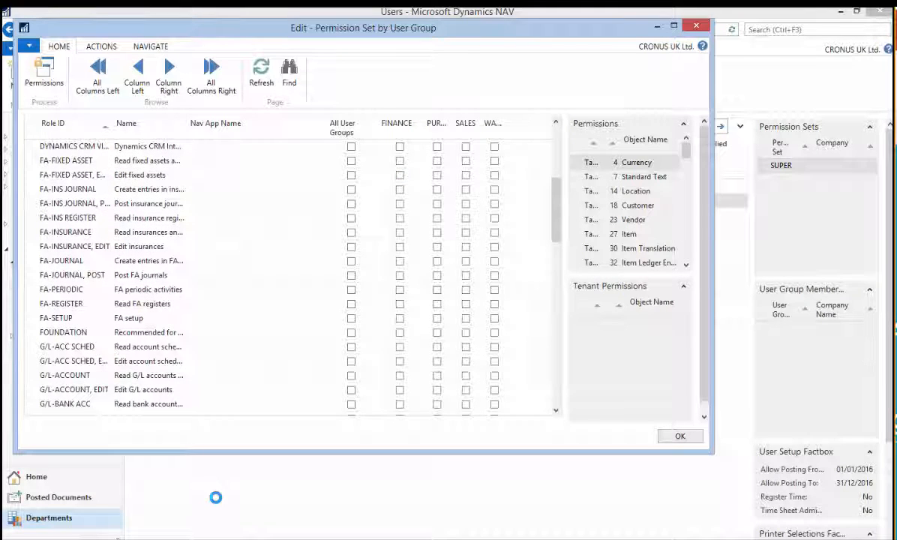
left_click(400, 347)
left_click(400, 362)
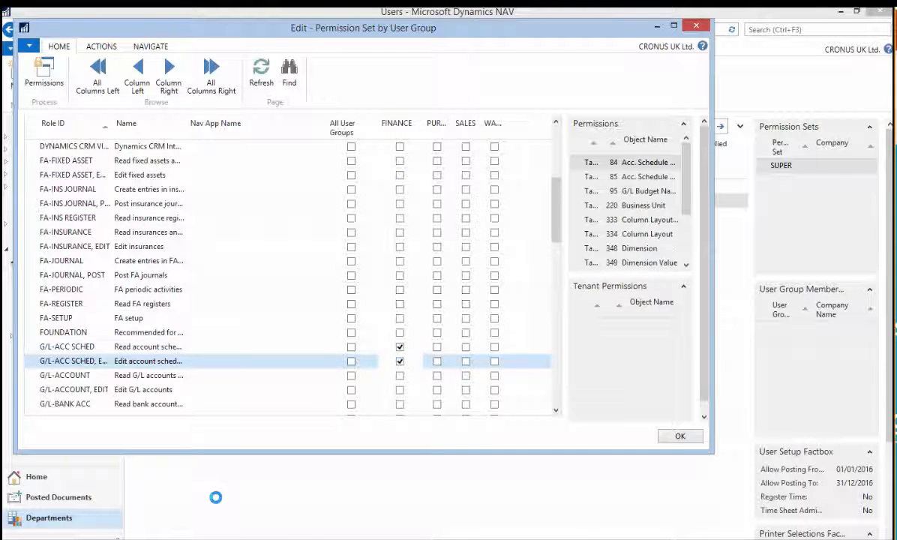
left_click(400, 375)
left_click(400, 389)
Step: Assign the G/L bank account and budget permission sets, read and edit, plus G/L-JOURNAL and G/L-JOURNAL, POST to the FINANCE group
scroll(400, 390, "down", 2)
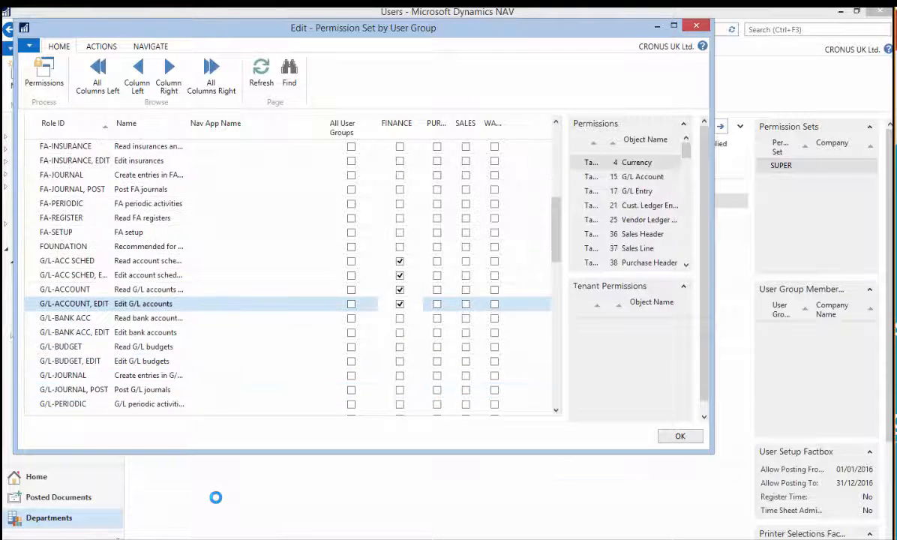
left_click(400, 318)
left_click(399, 332)
left_click(400, 346)
left_click(400, 361)
left_click(399, 375)
left_click(399, 389)
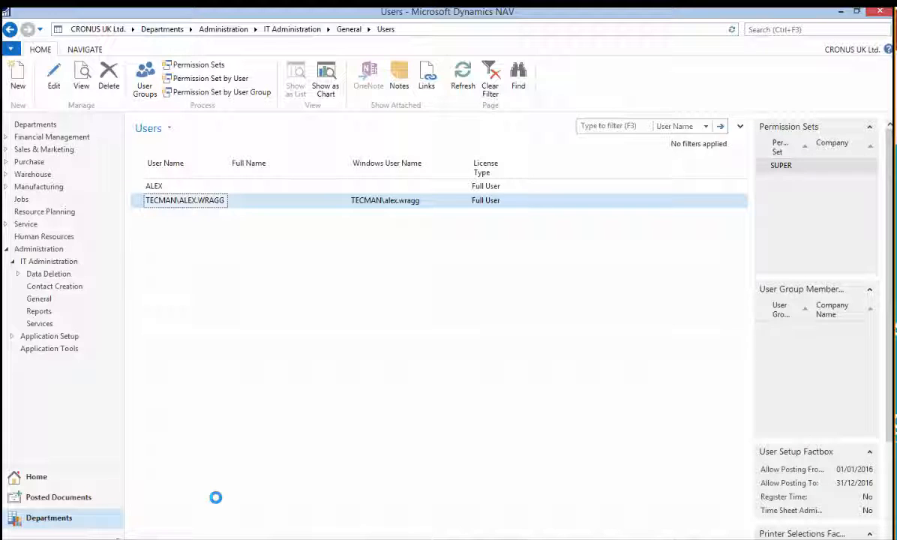
Step: Switch to the PowerPoint presentation, advance to the closing questions slide, and bring up the online meeting conversation
key("alt+Tab")
key("Right")
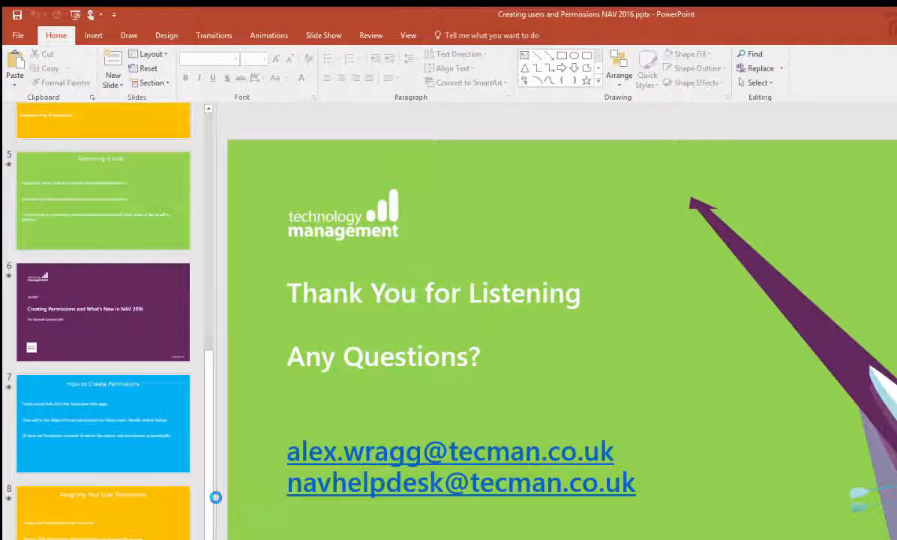
key("alt+Tab")
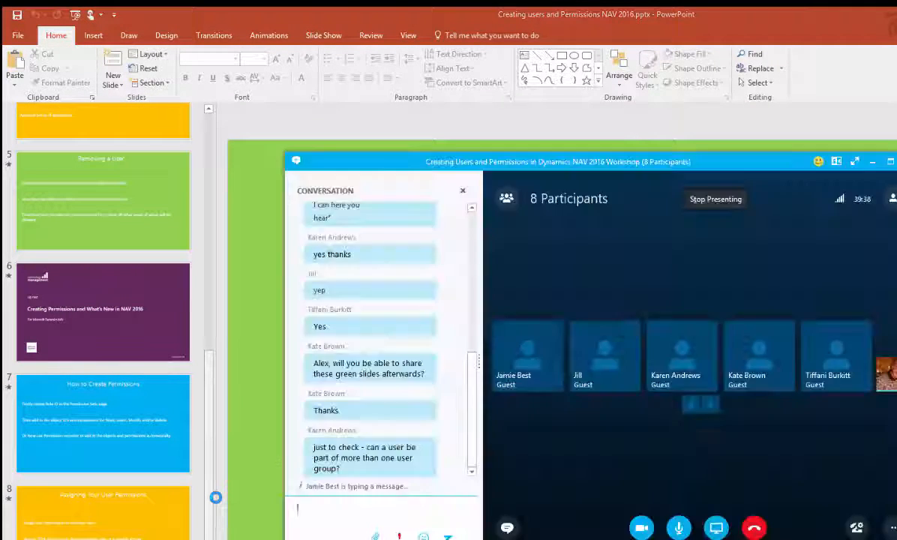